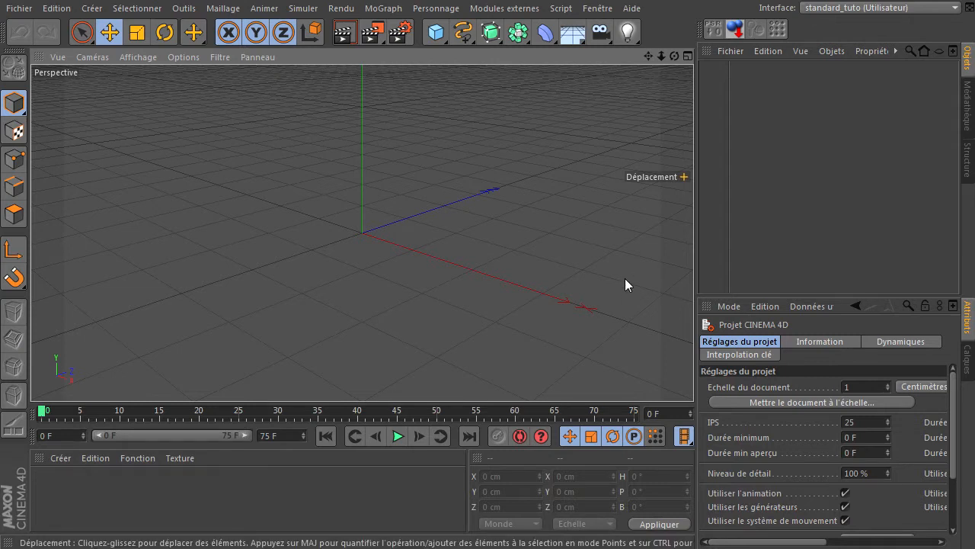
# Detach the deformer list as a floating palette with large icons, examine the available deformers, and close it.
pyautogui.click(542, 33)
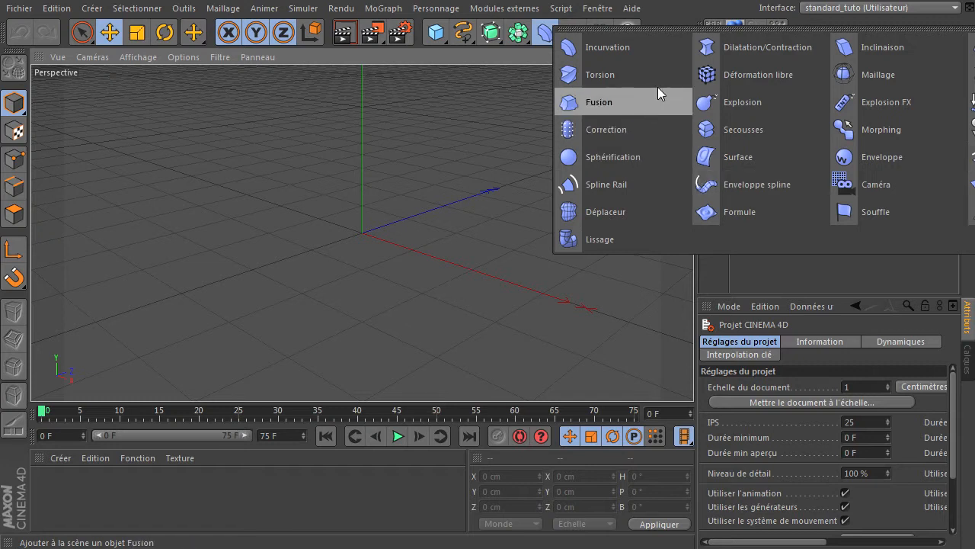
pyautogui.click(655, 29)
pyautogui.moveTo(685, 20); pyautogui.dragTo(287, 95)
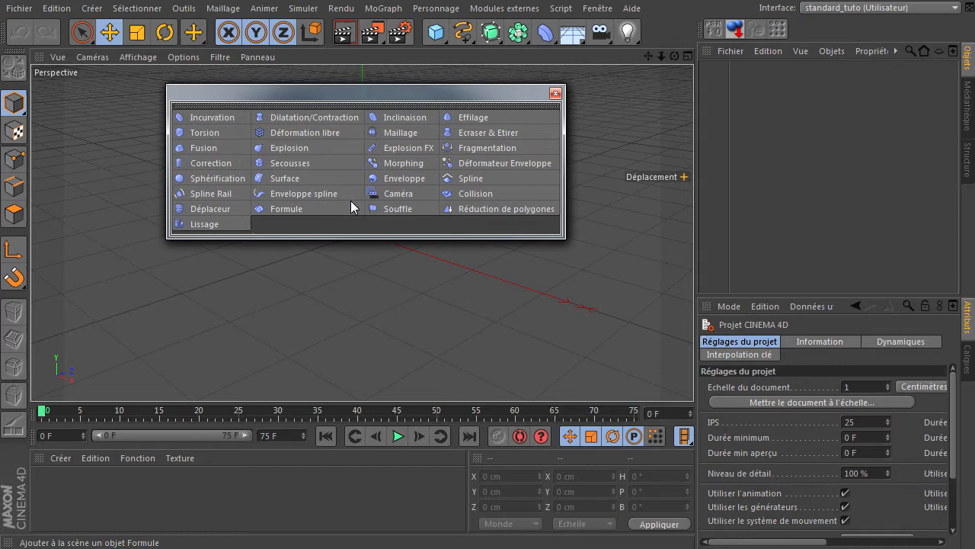
pyautogui.rightClick(357, 221)
pyautogui.moveTo(424, 282)
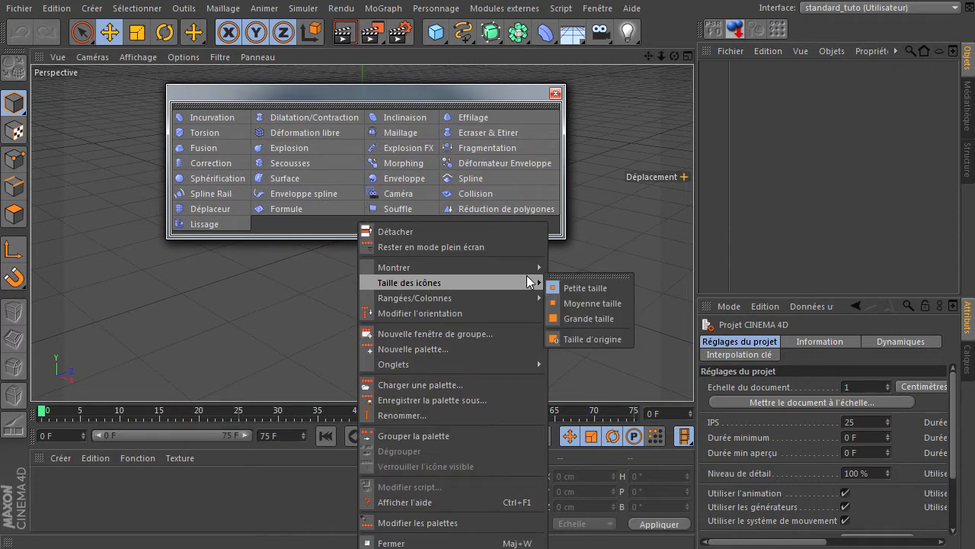
pyautogui.click(604, 319)
pyautogui.moveTo(612, 240); pyautogui.dragTo(629, 379)
pyautogui.moveTo(494, 103); pyautogui.dragTo(392, 142)
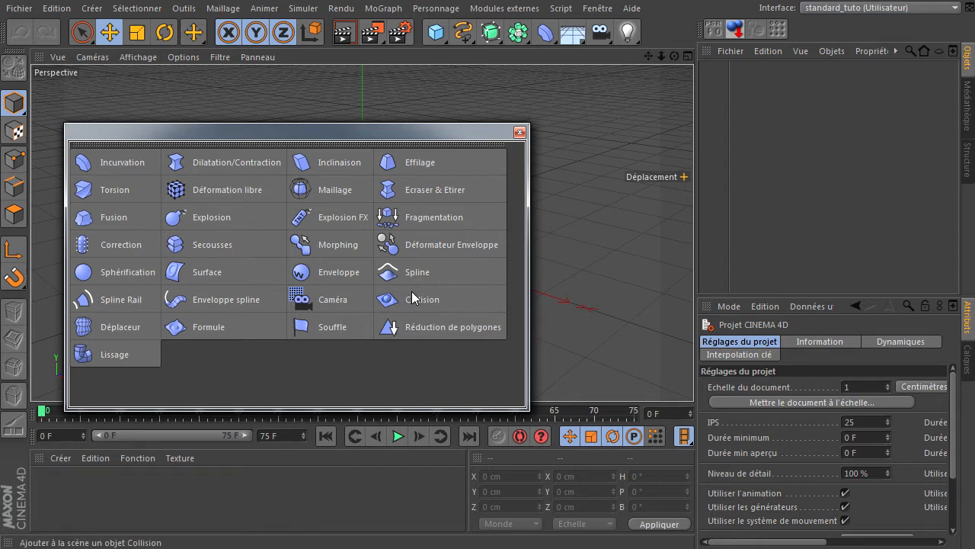
pyautogui.click(519, 132)
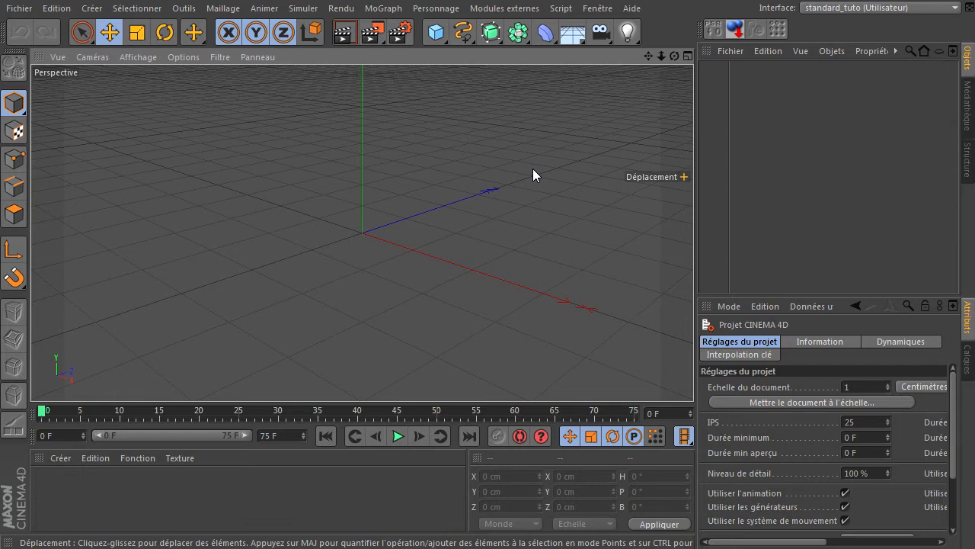
# Add a plane and a Spline deformer to the scene.
pyautogui.click(435, 32)
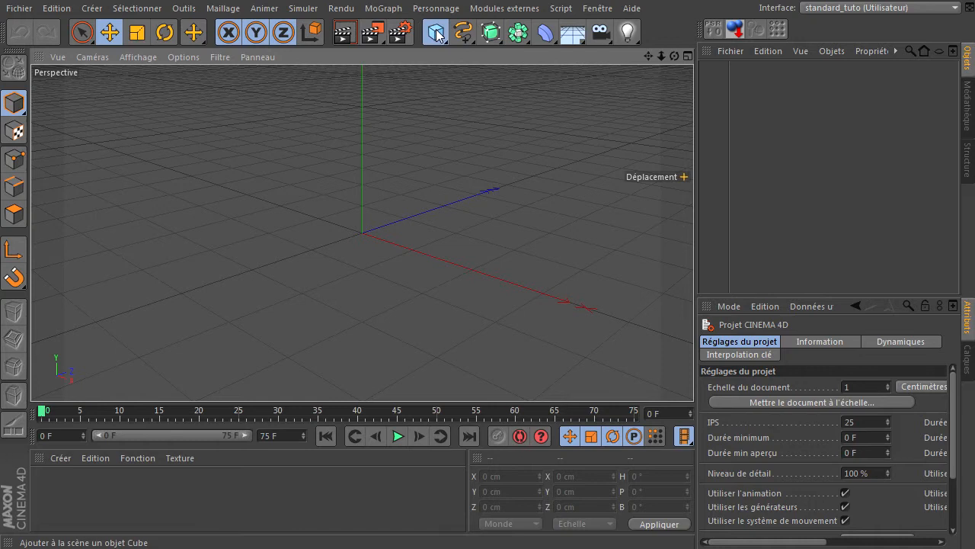
pyautogui.click(630, 77)
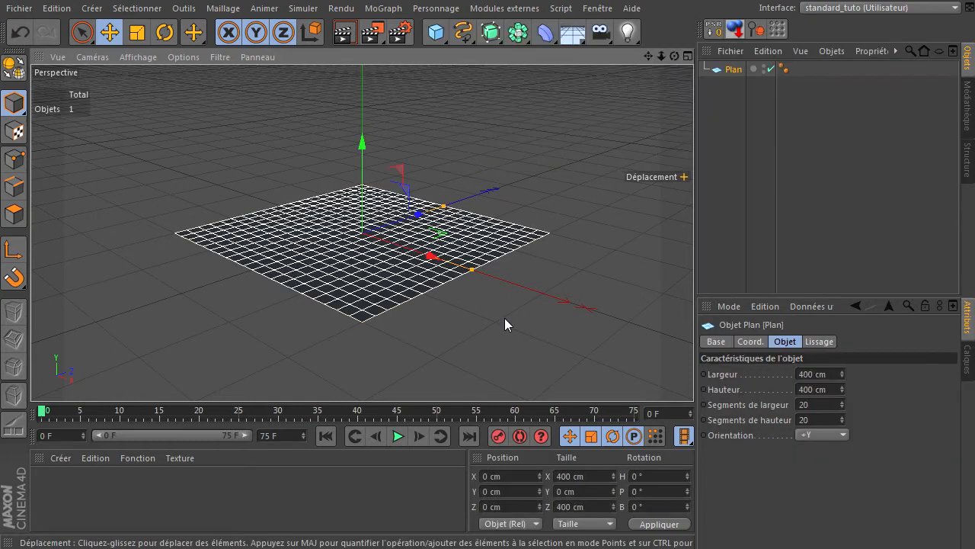
pyautogui.click(546, 33)
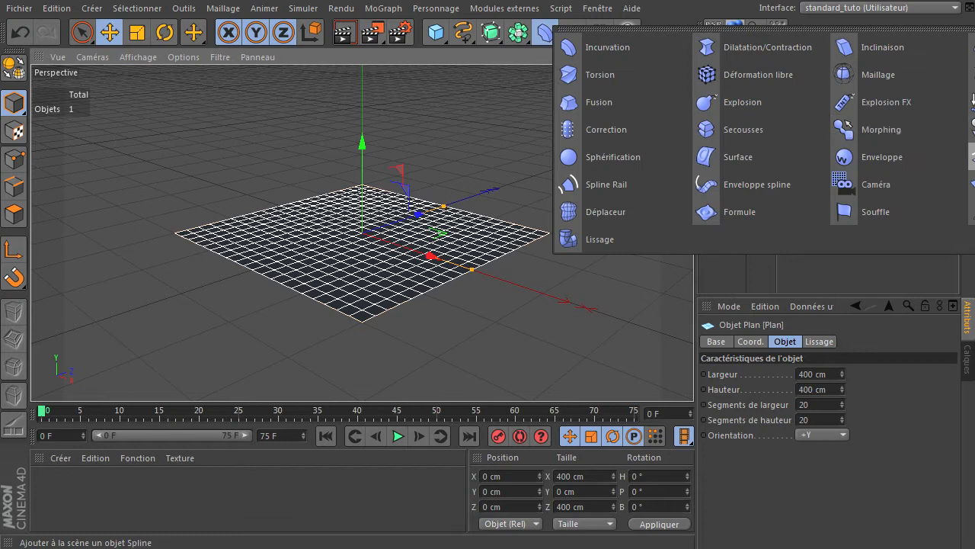
pyautogui.click(751, 184)
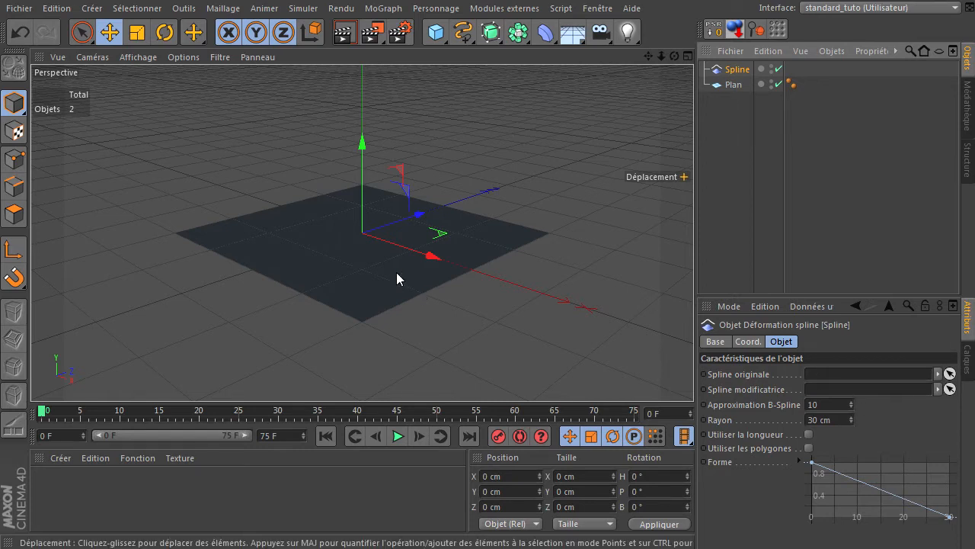
# Set the perspective display to Gouraud shading with lines and draw a two-point linear spline about 404 cm long across the plane in the front view.
pyautogui.click(138, 57)
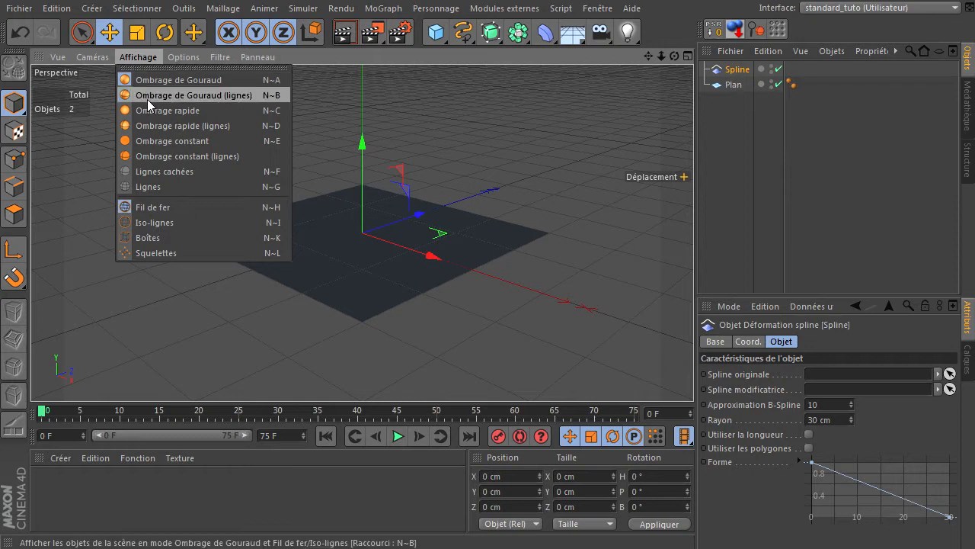
pyautogui.click(147, 99)
pyautogui.middleClick(606, 298)
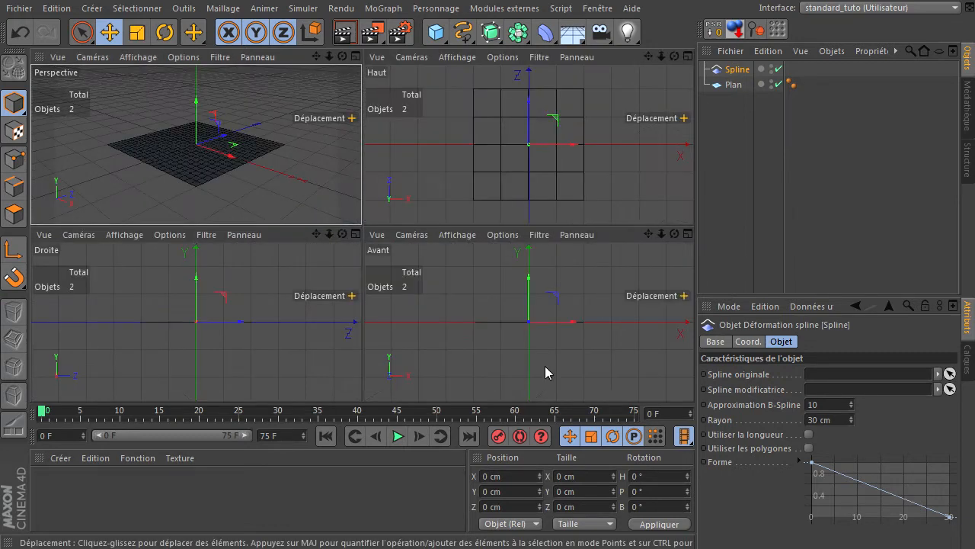
pyautogui.click(524, 287)
pyautogui.middleClick(524, 287)
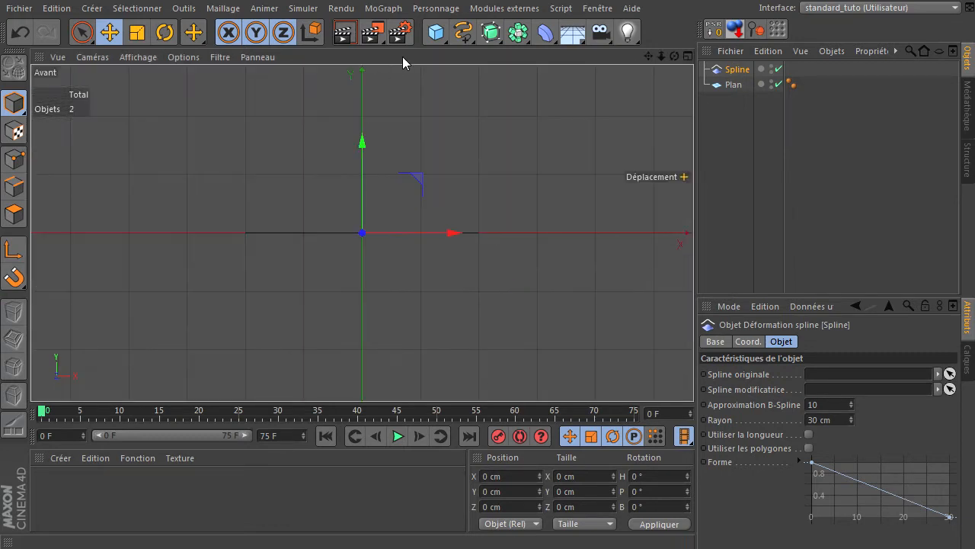
pyautogui.moveTo(463, 34); pyautogui.dragTo(521, 76)
pyautogui.click(243, 225)
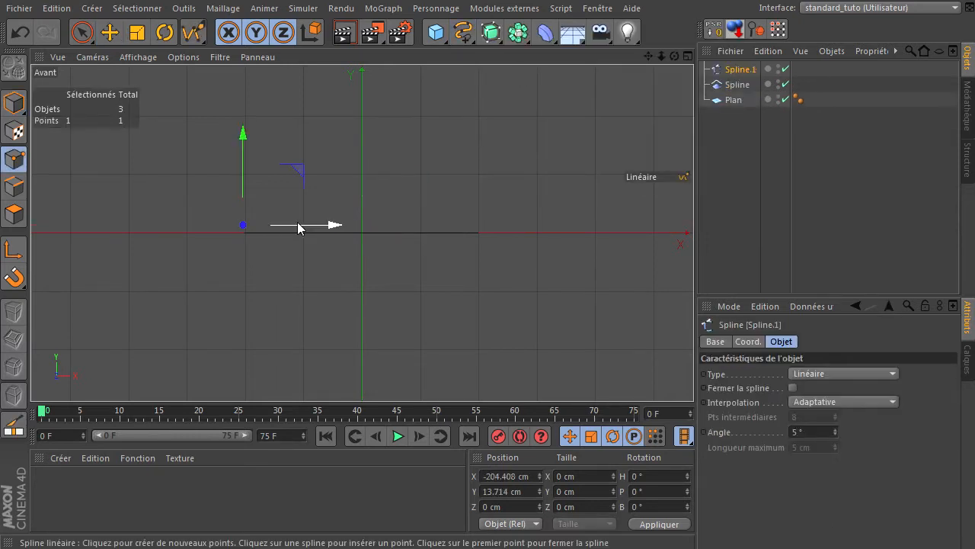
pyautogui.click(478, 216)
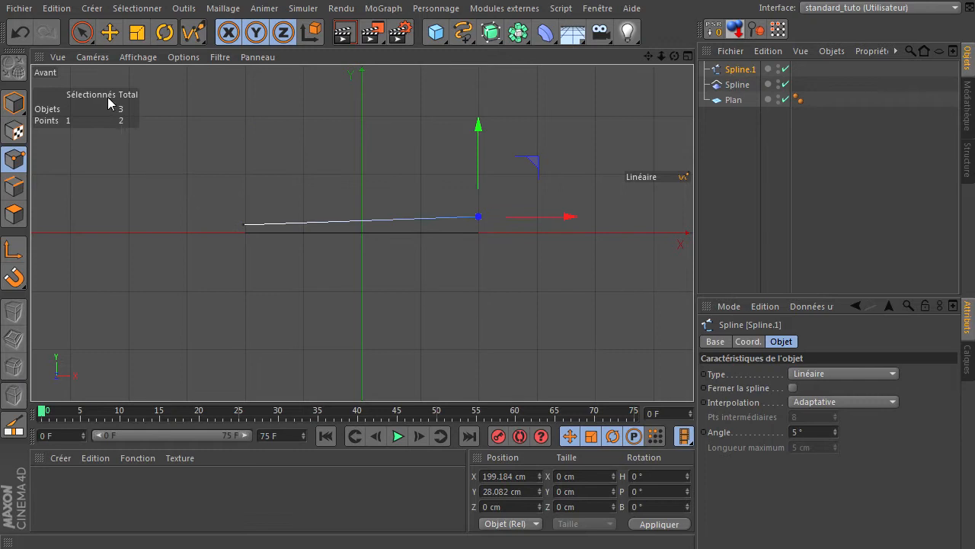
# Set the linear spline's second point to X 200 cm and Y 0 cm.
pyautogui.click(81, 32)
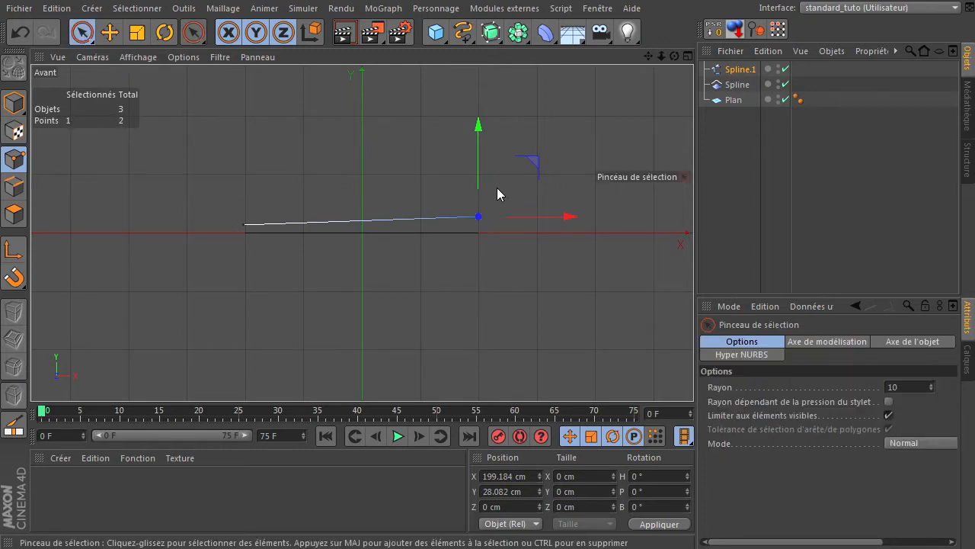
pyautogui.doubleClick(516, 495)
pyautogui.write('0')
pyautogui.doubleClick(527, 481)
pyautogui.write('204.40')
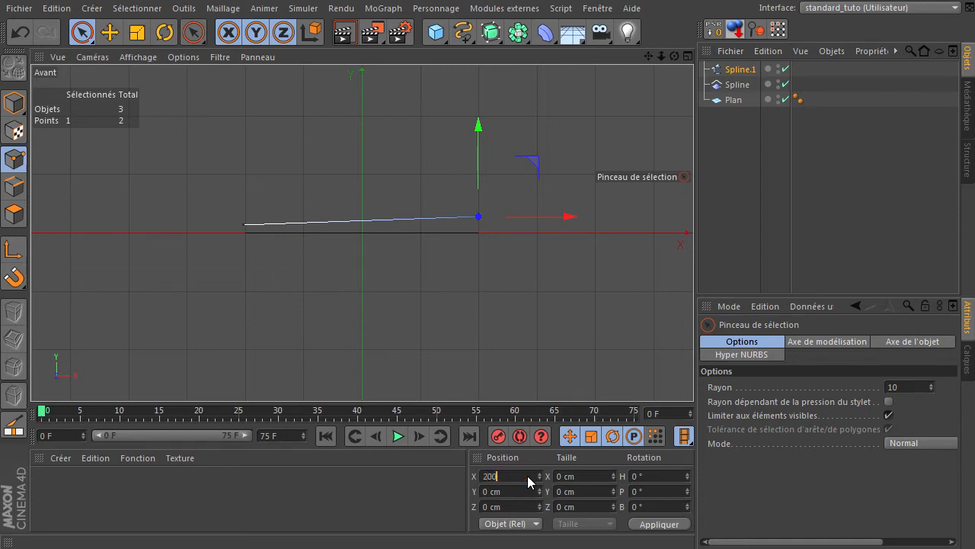
pyautogui.press('Return')
# Position the linear spline's first point at X -200 cm and Y 0 cm, and deselect it.
pyautogui.click(243, 225)
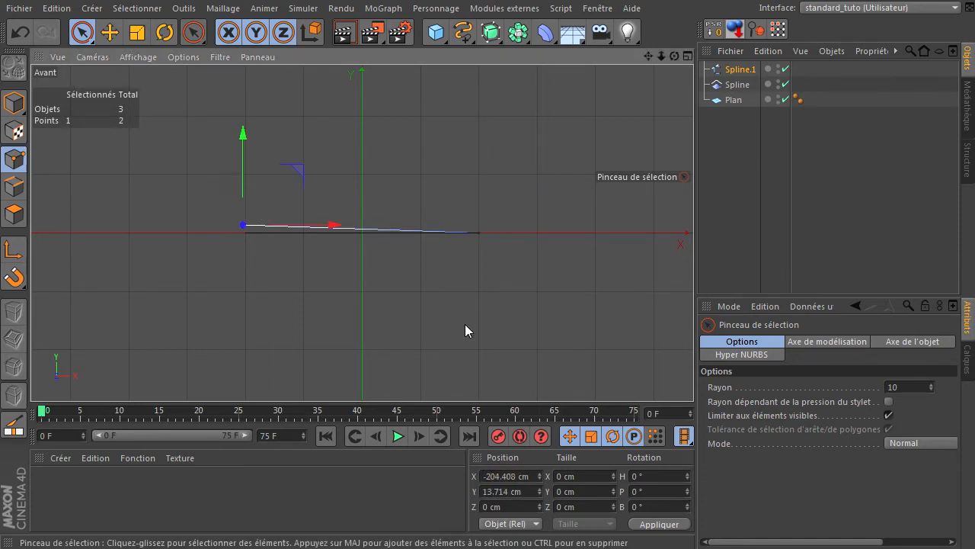
pyautogui.doubleClick(517, 491)
pyautogui.write('0')
pyautogui.doubleClick(527, 475)
pyautogui.write('-200')
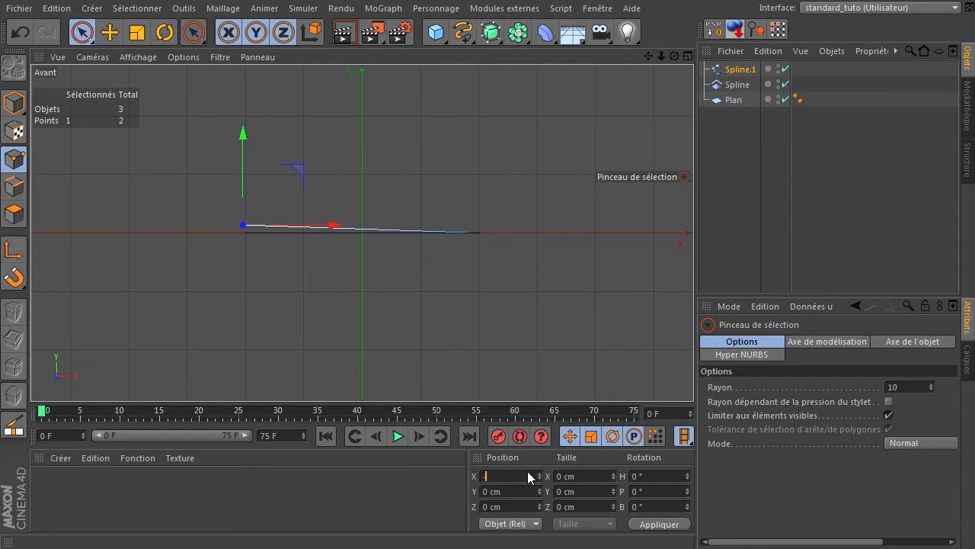
pyautogui.press('Return')
pyautogui.click(444, 319)
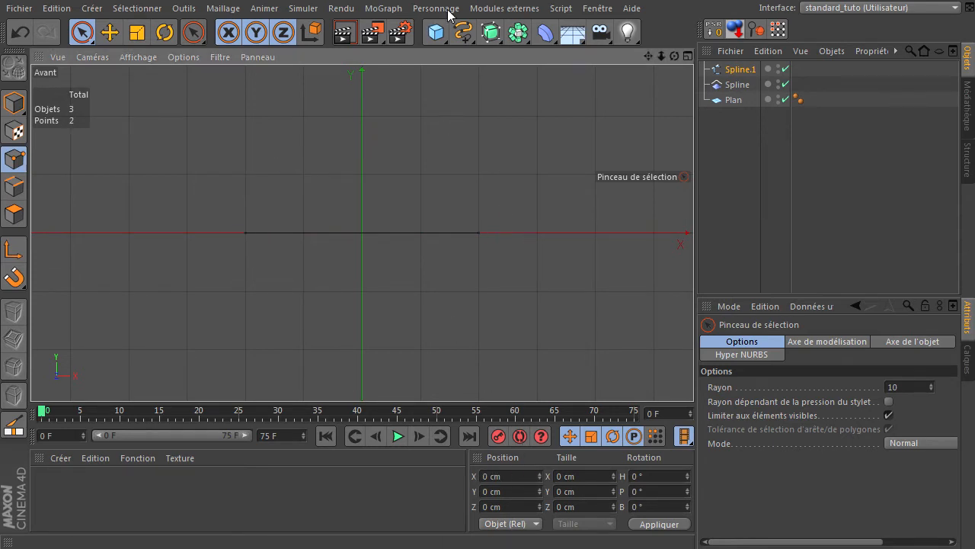
# Draw a wavy seven-point Akima spline with three crests above the linear spline, spanning the plane's width in the front view.
pyautogui.click(463, 32)
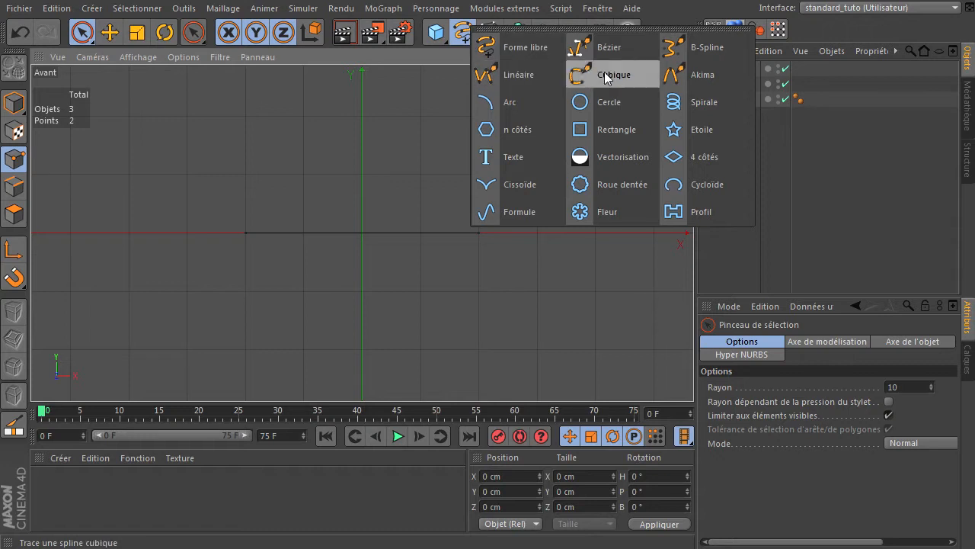
pyautogui.click(683, 77)
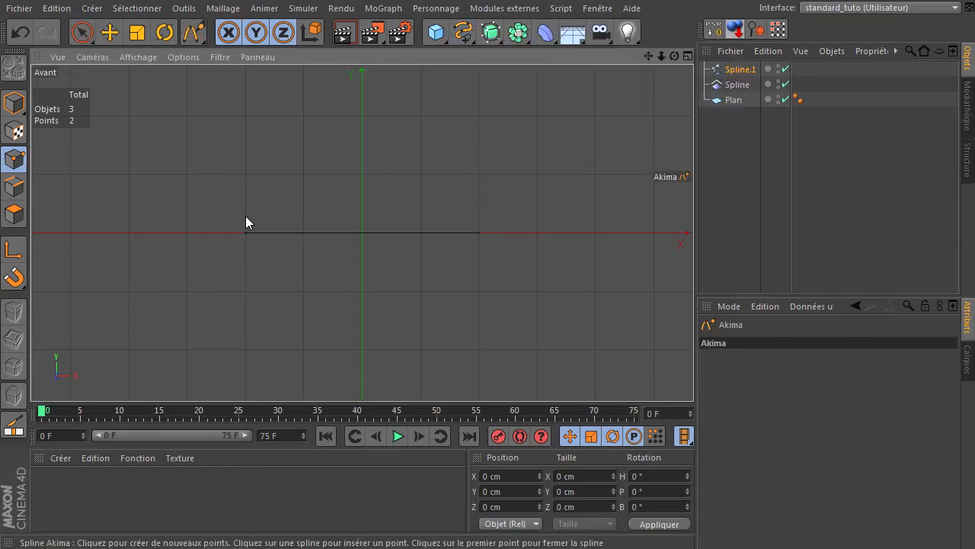
pyautogui.click(246, 216)
pyautogui.click(288, 183)
pyautogui.click(325, 216)
pyautogui.click(354, 184)
pyautogui.click(408, 217)
pyautogui.click(436, 183)
pyautogui.click(477, 219)
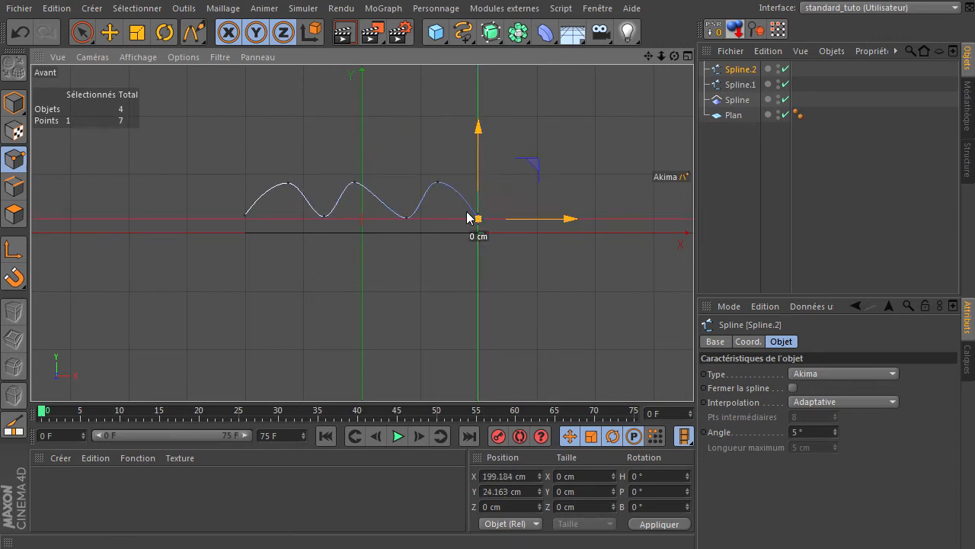
pyautogui.click(82, 32)
pyautogui.click(402, 162)
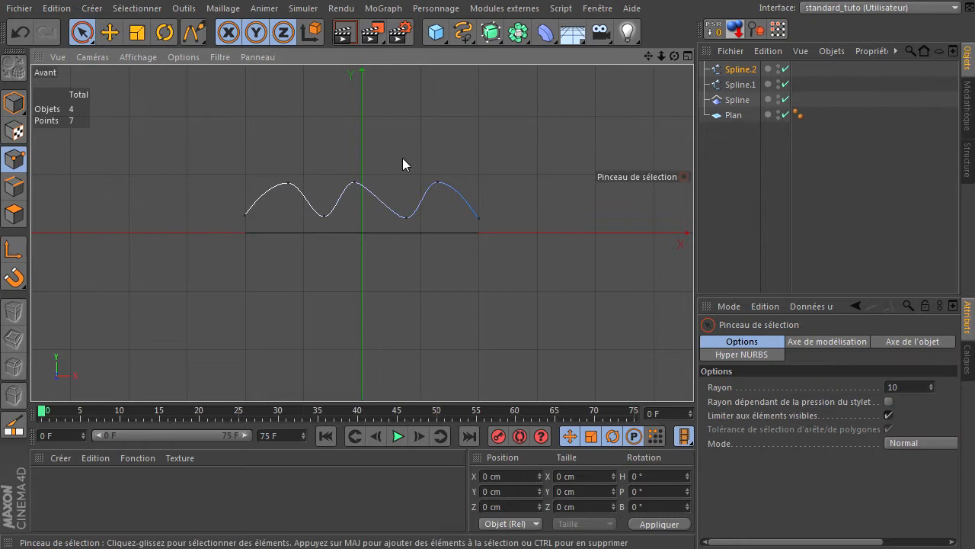
# Rename the linear spline A and the wavy Akima spline B.
pyautogui.click(738, 86)
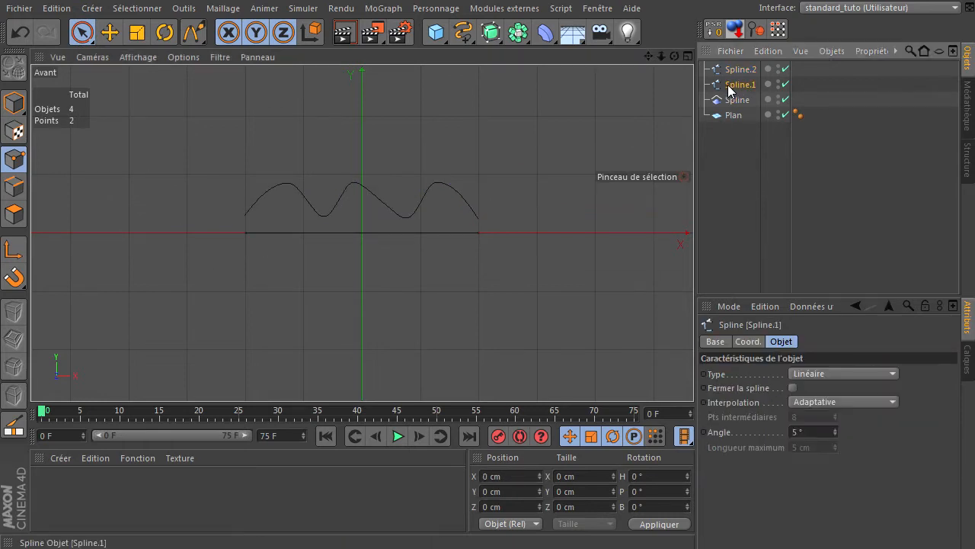
pyautogui.click(716, 183)
pyautogui.click(740, 85)
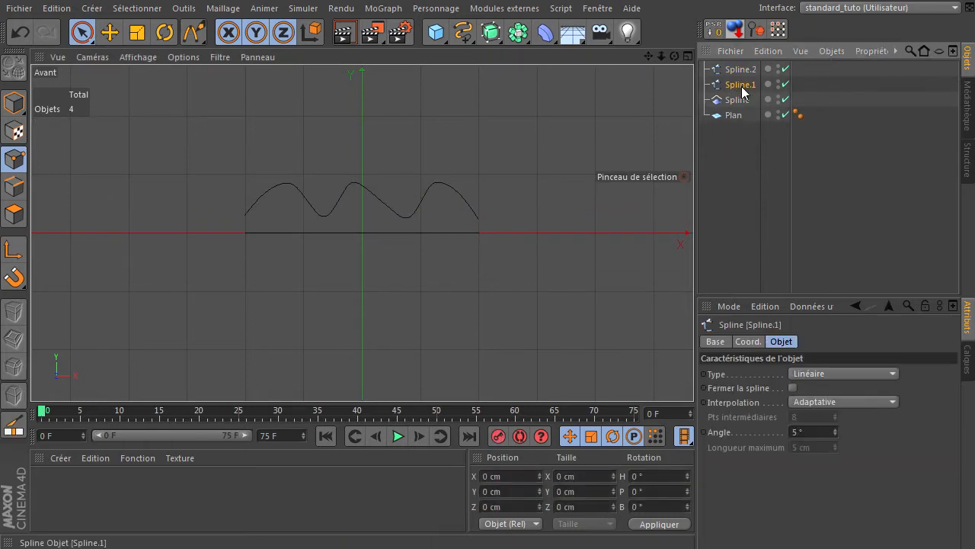
pyautogui.doubleClick(743, 84)
pyautogui.write('A')
pyautogui.press('Return')
pyautogui.click(744, 70)
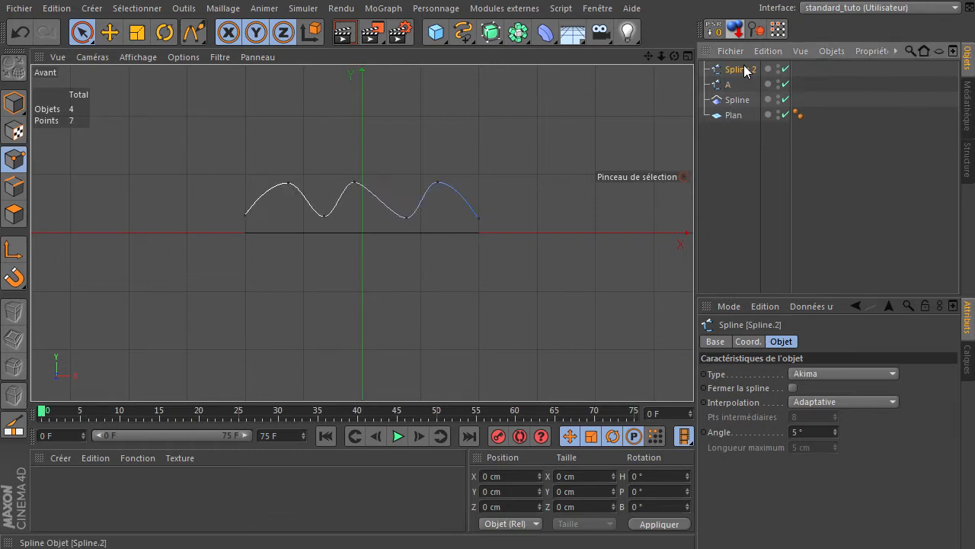
pyautogui.doubleClick(745, 70)
pyautogui.write('B')
pyautogui.press('Return')
# Assign spline A as the Spline deformer's original spline and spline B as its modifying spline.
pyautogui.middleClick(509, 135)
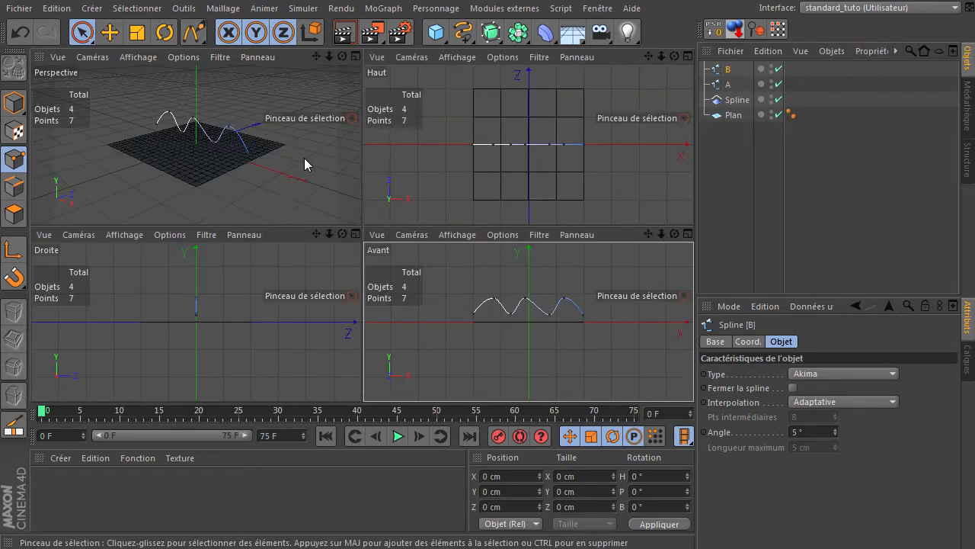
pyautogui.middleClick(320, 157)
pyautogui.moveTo(675, 57); pyautogui.dragTo(694, 374)
pyautogui.click(736, 102)
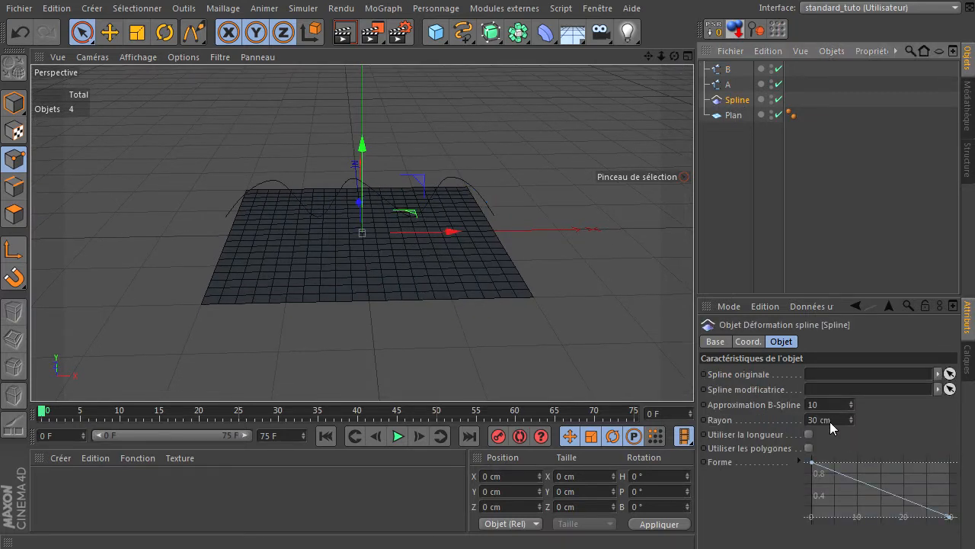
pyautogui.moveTo(799, 296); pyautogui.dragTo(798, 221)
pyautogui.moveTo(727, 85); pyautogui.dragTo(851, 299)
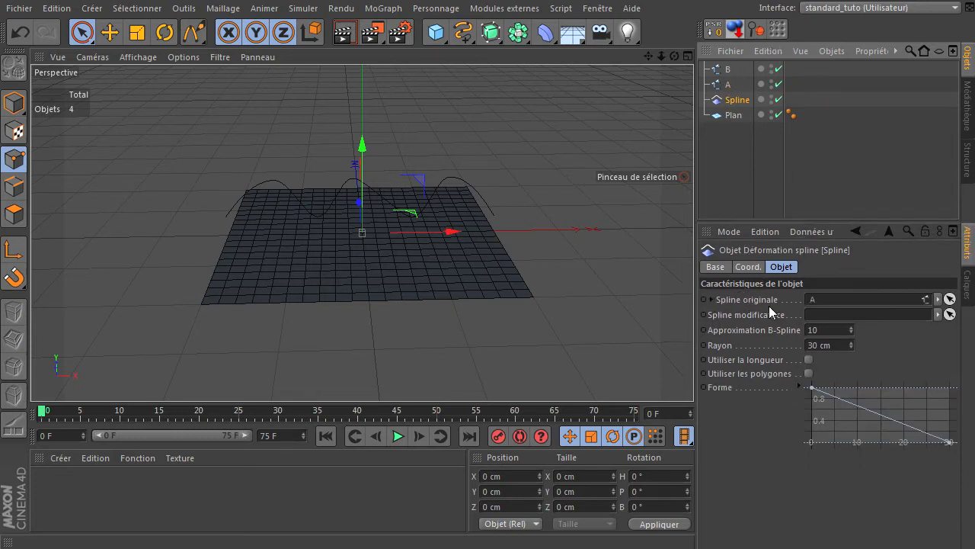
pyautogui.moveTo(720, 75); pyautogui.dragTo(842, 315)
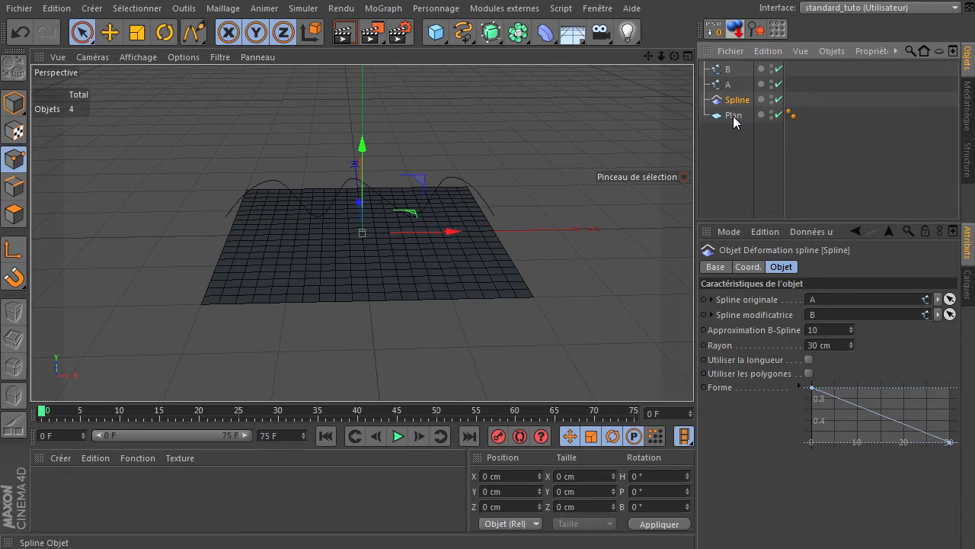
# Make the Spline deformer a child of the plane and inspect the deformed surface from several angles.
pyautogui.moveTo(736, 100); pyautogui.dragTo(733, 119)
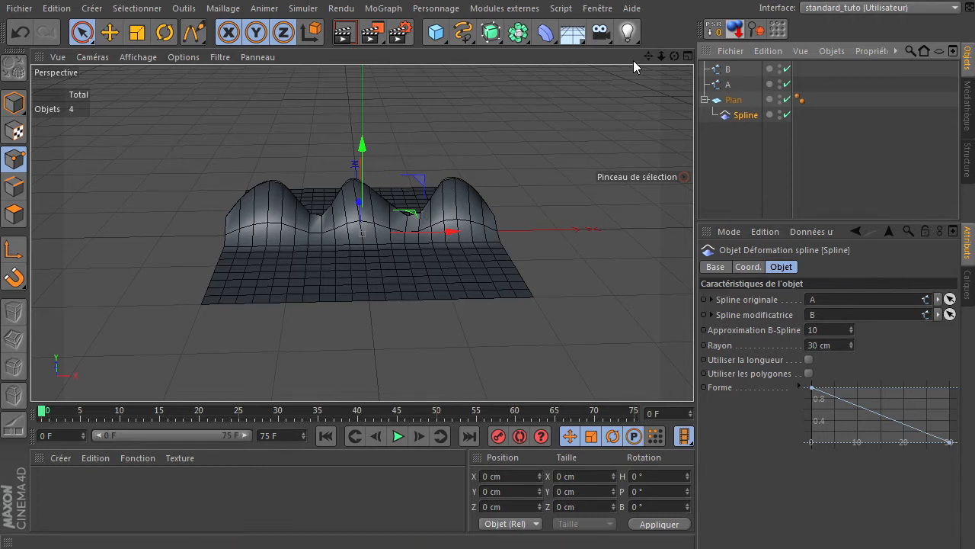
pyautogui.moveTo(674, 57); pyautogui.dragTo(686, 366)
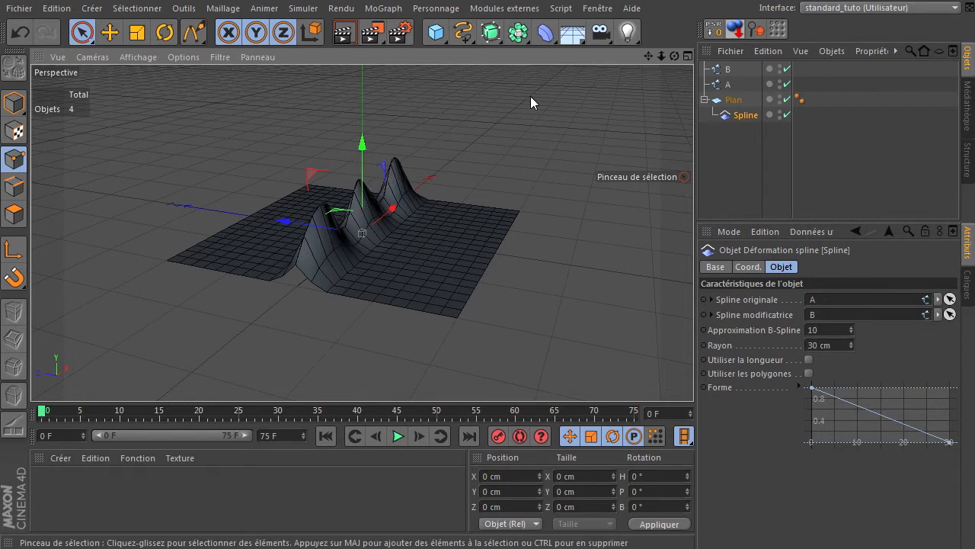
pyautogui.moveTo(674, 56); pyautogui.dragTo(693, 374)
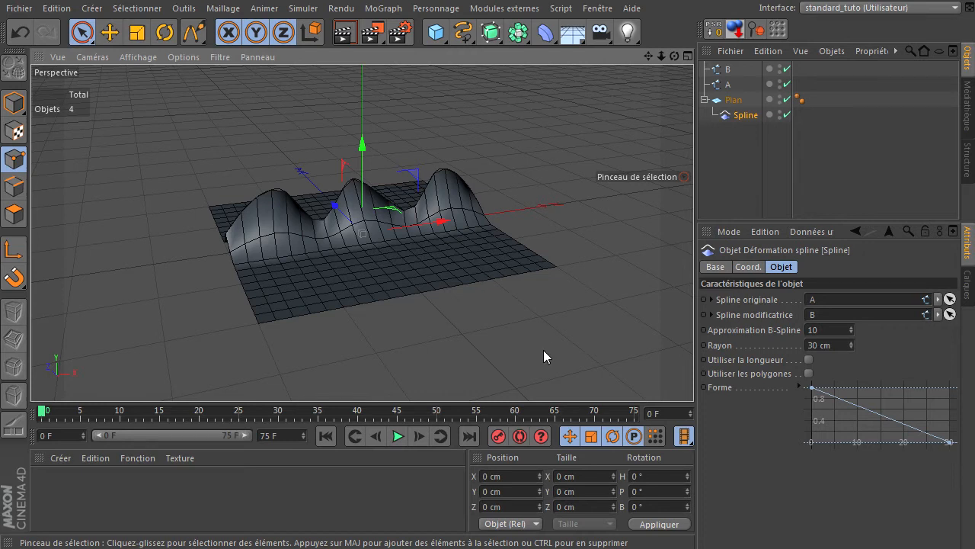
pyautogui.click(545, 32)
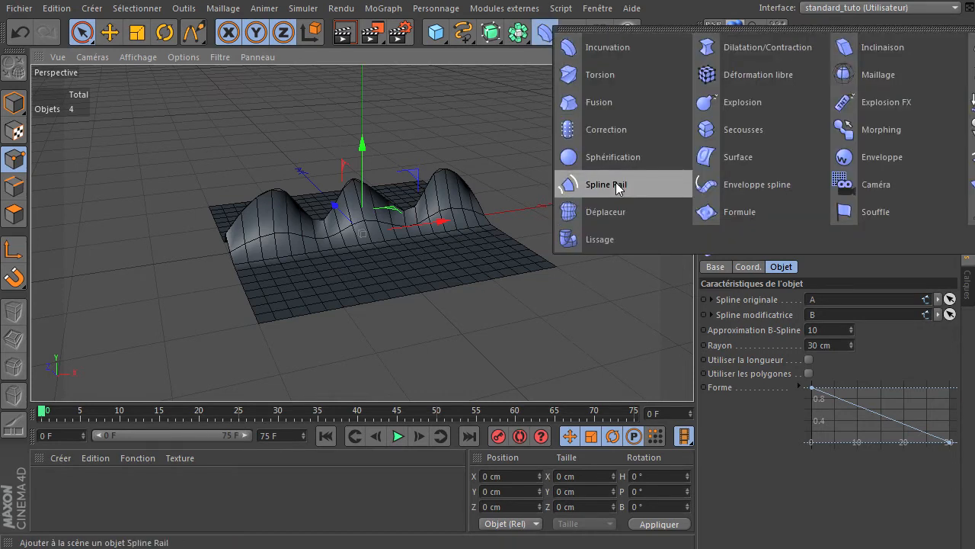
pyautogui.click(720, 470)
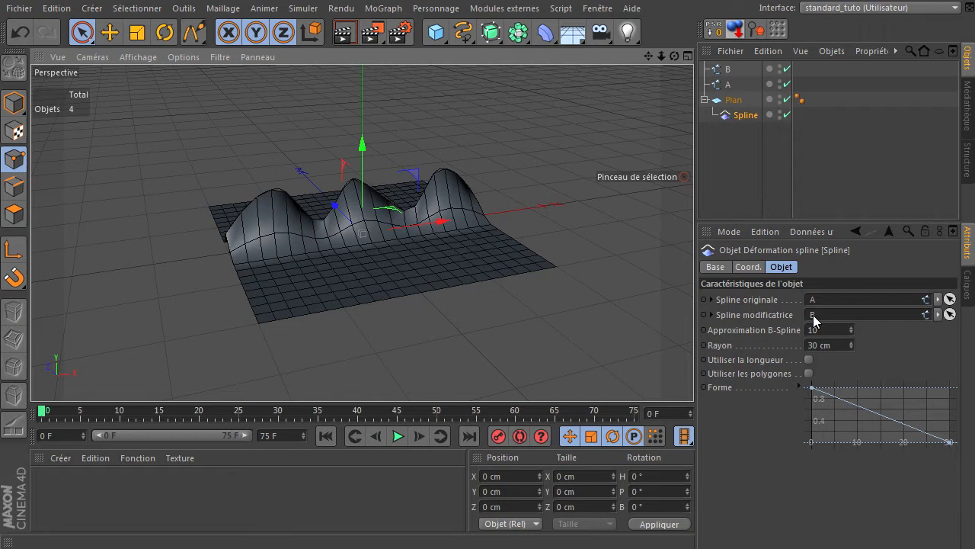
# Add a Hyper NURBS object, make the deformed plane its child, and inspect the smoothed surface up close.
pyautogui.click(739, 102)
pyautogui.moveTo(490, 32); pyautogui.dragTo(532, 54)
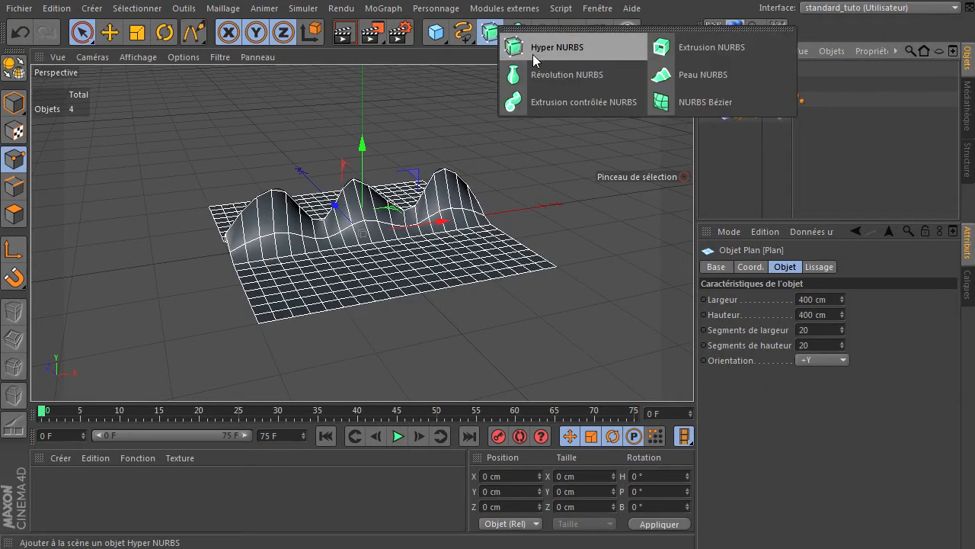
pyautogui.click(585, 49)
pyautogui.moveTo(733, 114); pyautogui.dragTo(751, 70)
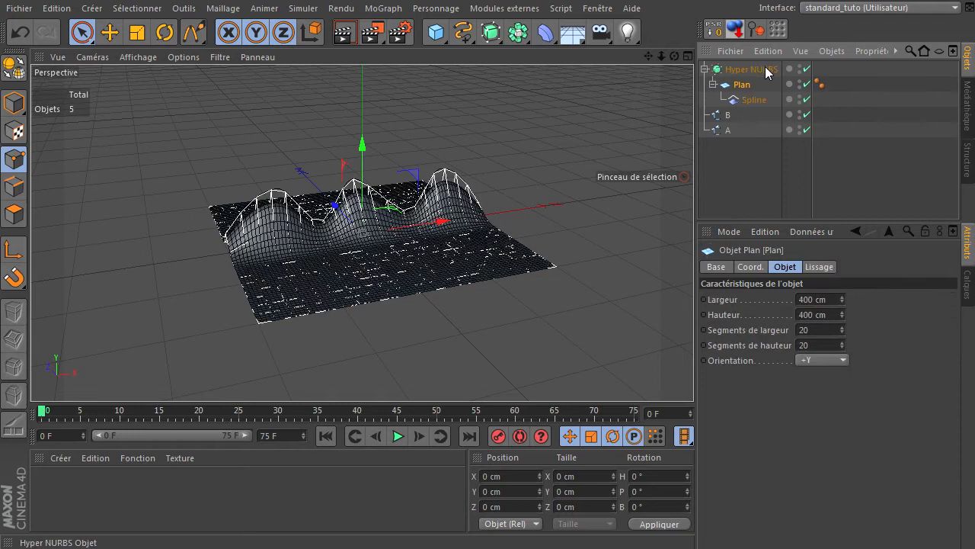
pyautogui.click(733, 186)
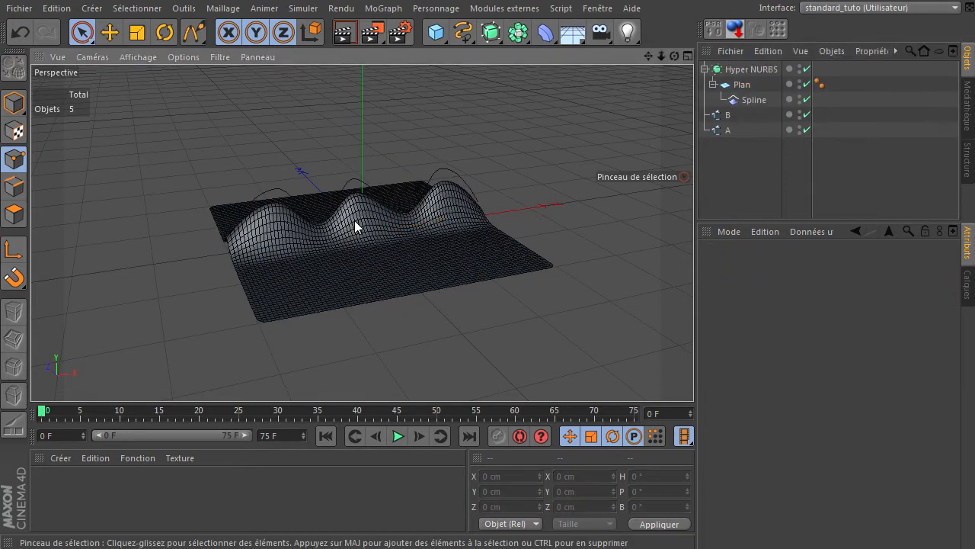
pyautogui.scroll(4, 354, 220)
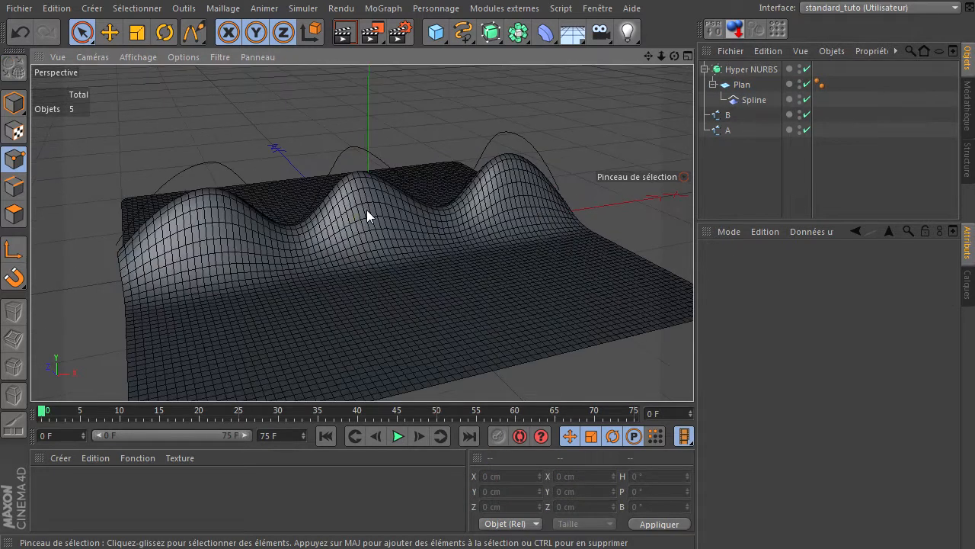
# Lower the first crest point of spline B by about 6 cm and its middle crest point slightly, then deselect the spline.
pyautogui.click(728, 116)
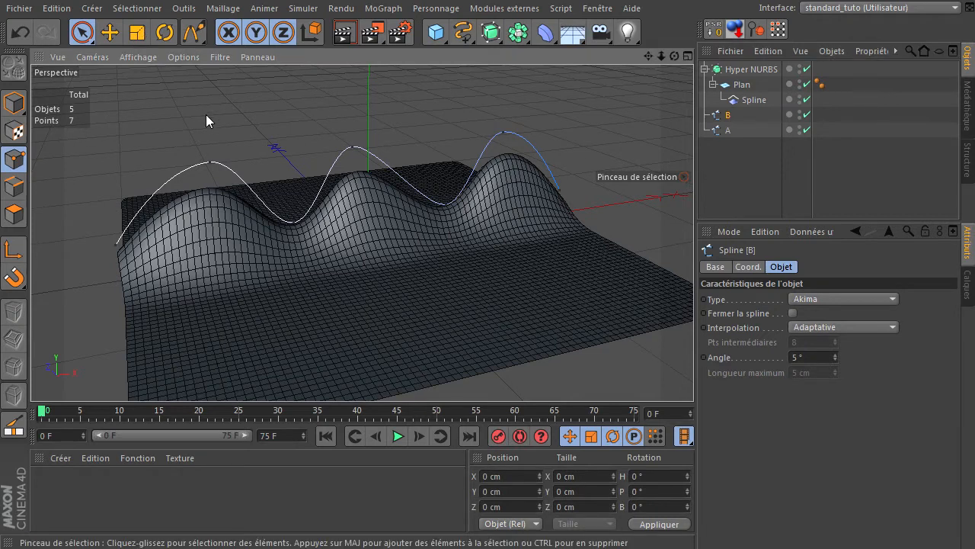
pyautogui.click(211, 162)
pyautogui.moveTo(200, 73); pyautogui.dragTo(216, 122)
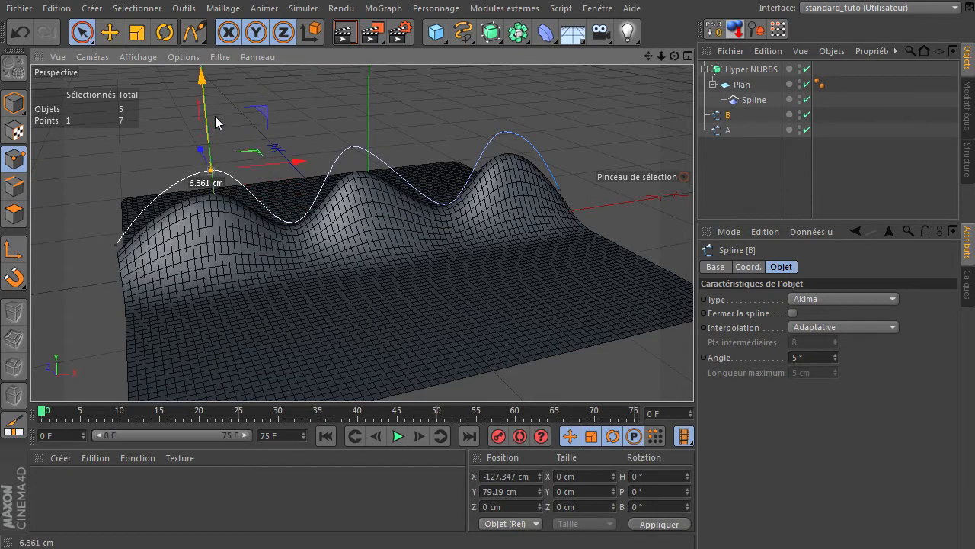
pyautogui.click(354, 146)
pyautogui.moveTo(353, 97)
pyautogui.mouseDown()
pyautogui.moveTo(355, 147)
pyautogui.moveTo(370, 102)
pyautogui.mouseUp()
pyautogui.click(701, 165)
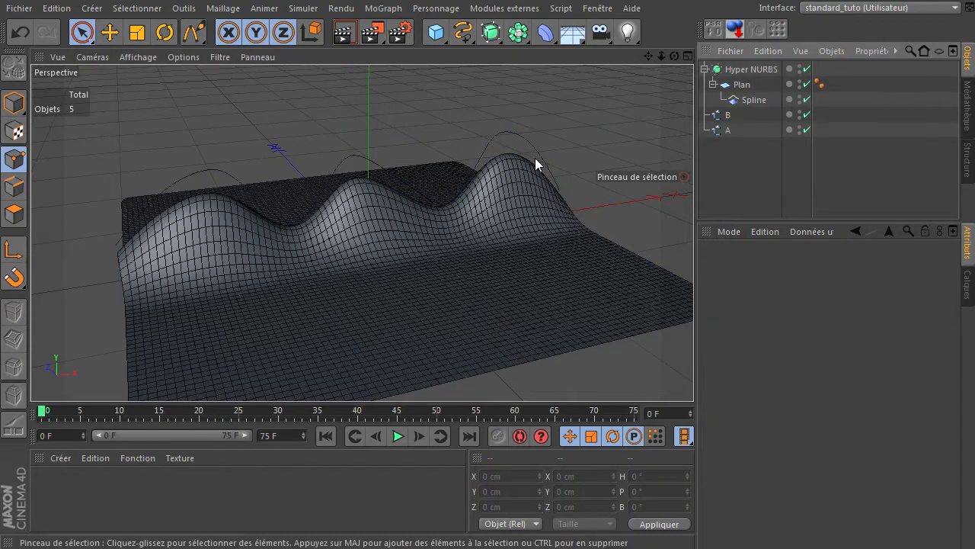
# Start a new project and maximise its front view, with the origin shifted to leave drawing room along positive X.
pyautogui.click(21, 9)
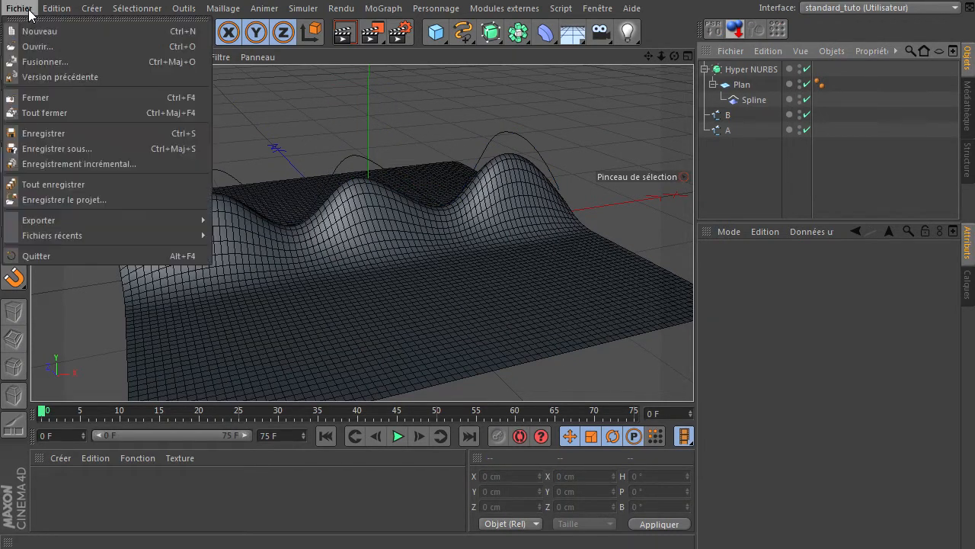
pyautogui.click(45, 33)
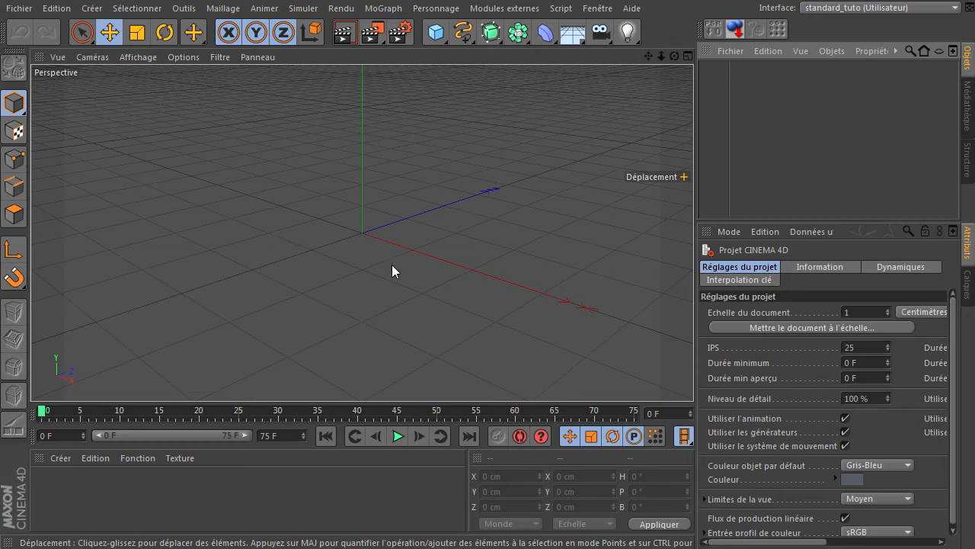
pyautogui.middleClick(491, 243)
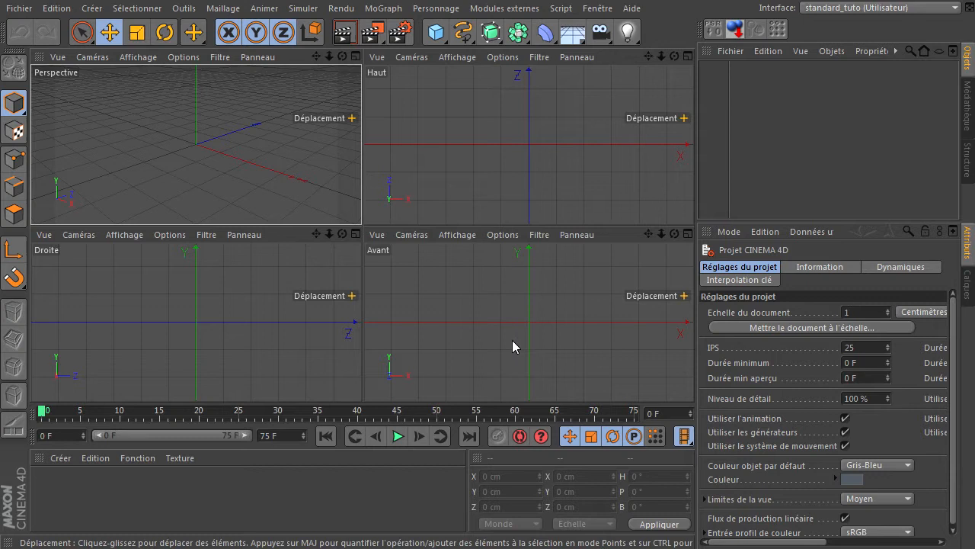
pyautogui.middleClick(544, 311)
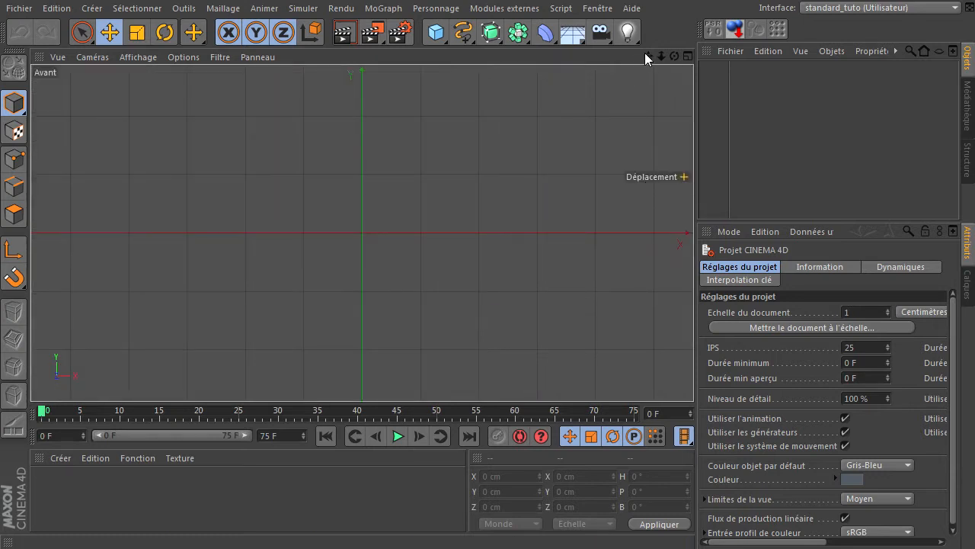
pyautogui.moveTo(661, 375); pyautogui.dragTo(576, 371)
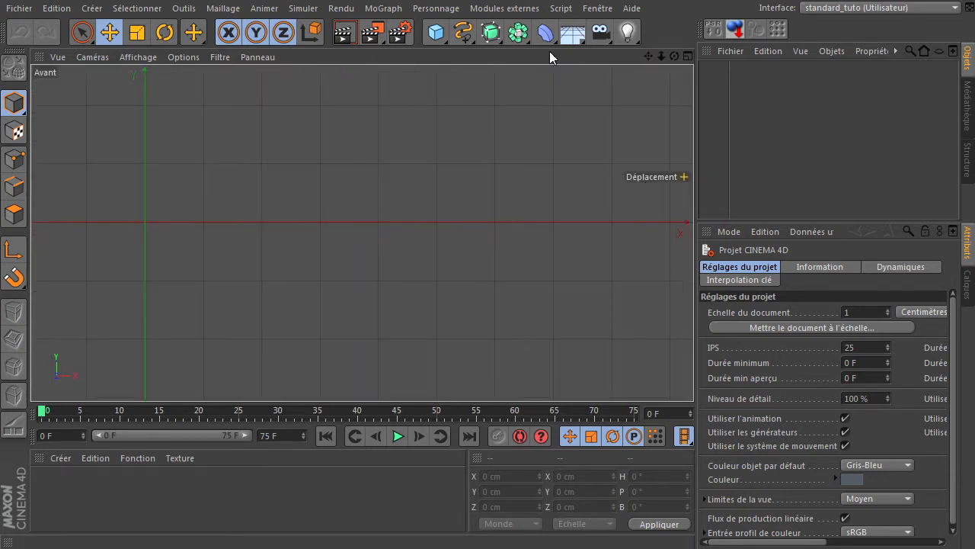
# Draw the upper contour of an eye shape as an eight-point linear spline from about X 116 to 771 cm, peaking at about Y 160 cm.
pyautogui.click(459, 38)
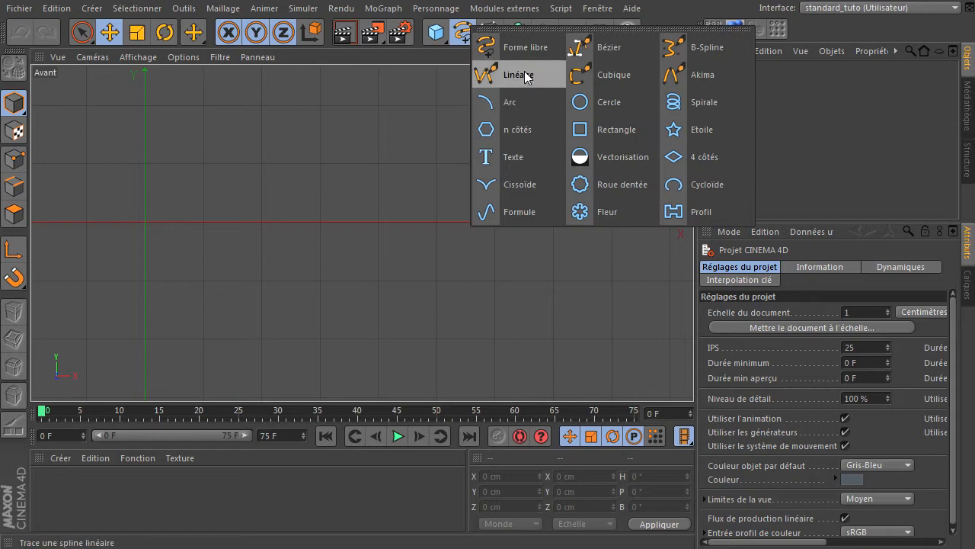
pyautogui.click(525, 75)
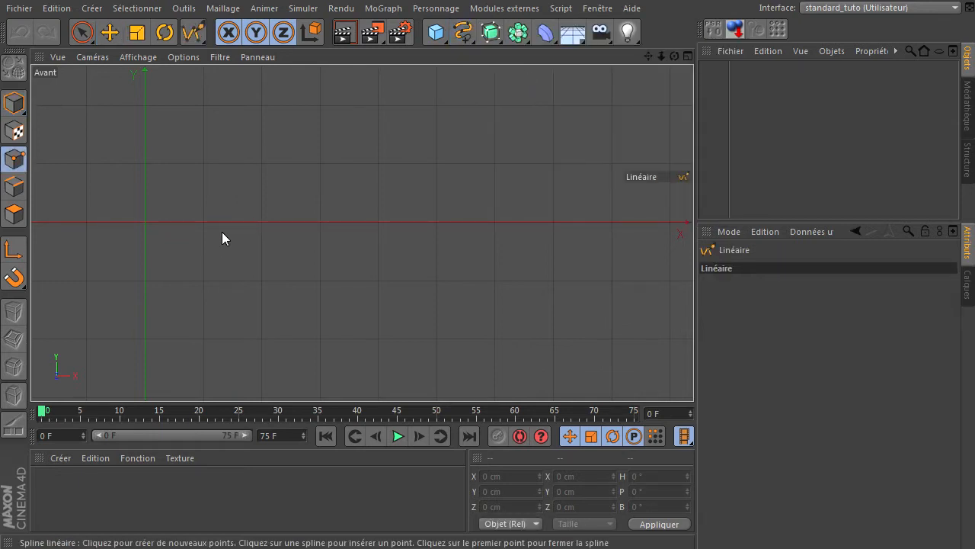
pyautogui.click(213, 229)
pyautogui.click(206, 210)
pyautogui.click(251, 198)
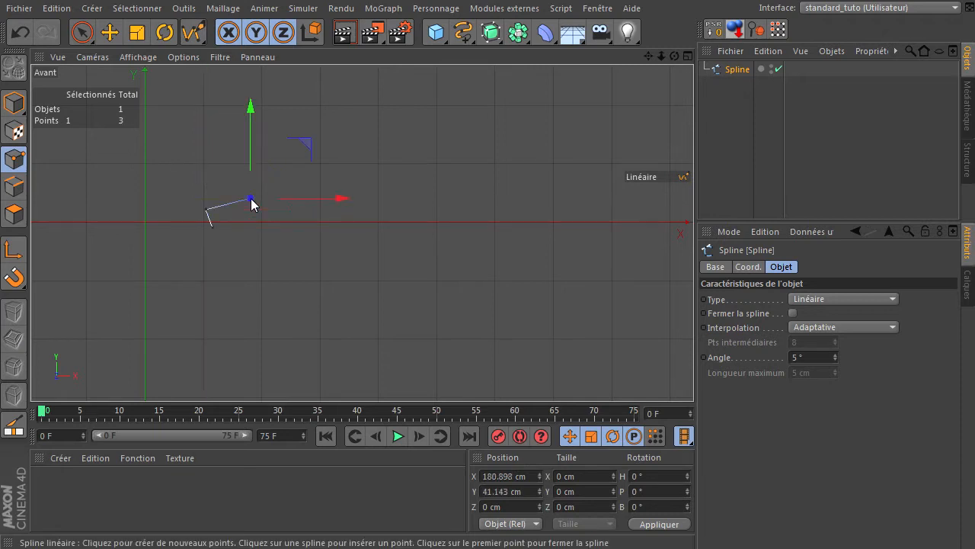
pyautogui.click(295, 156)
pyautogui.click(373, 129)
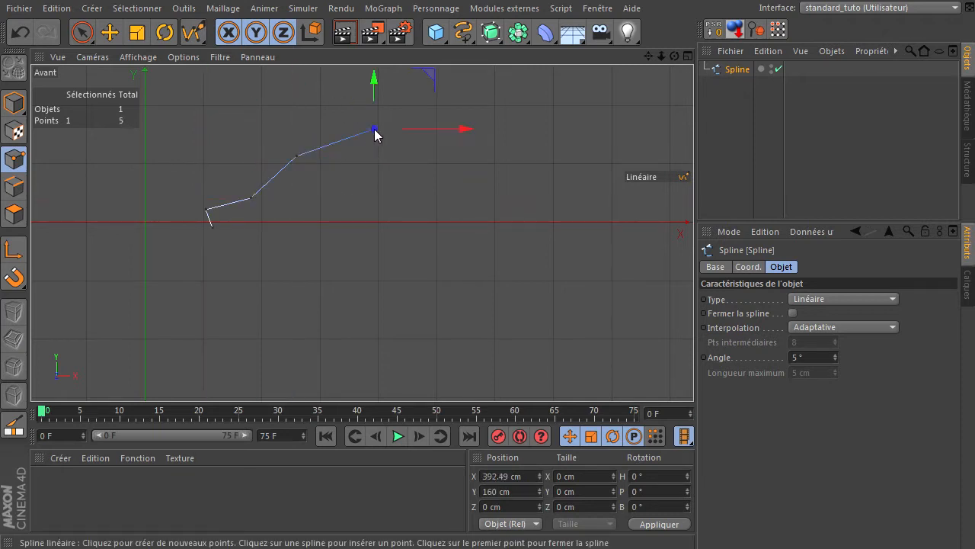
pyautogui.click(479, 150)
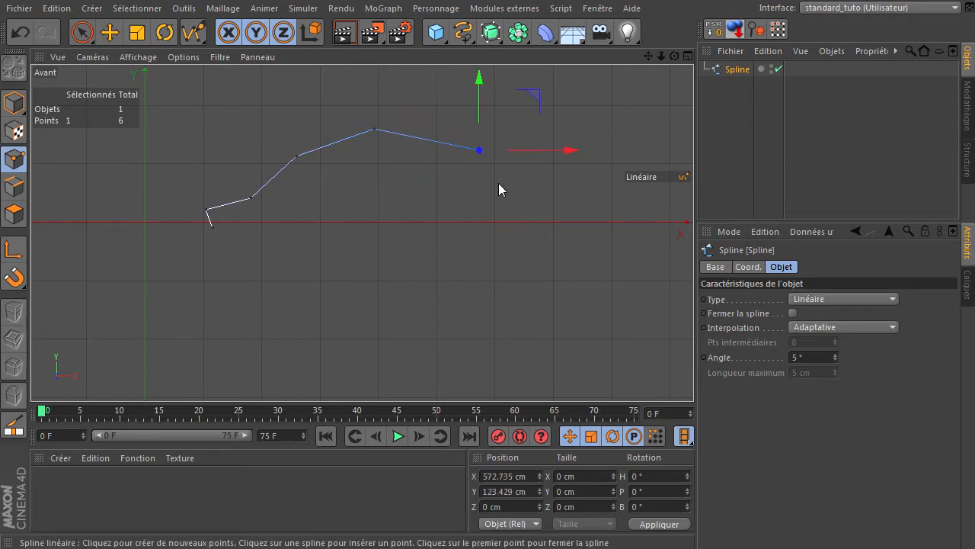
pyautogui.click(543, 214)
pyautogui.click(595, 222)
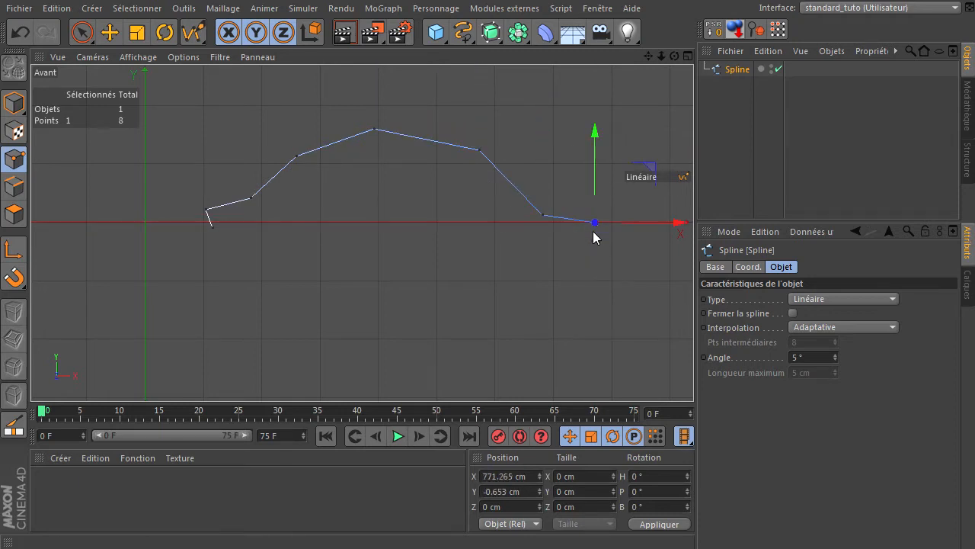
# Add five lower contour points dipping to about Y -79 cm, close the spline at its first point, and return to object mode.
pyautogui.click(591, 237)
pyautogui.click(530, 241)
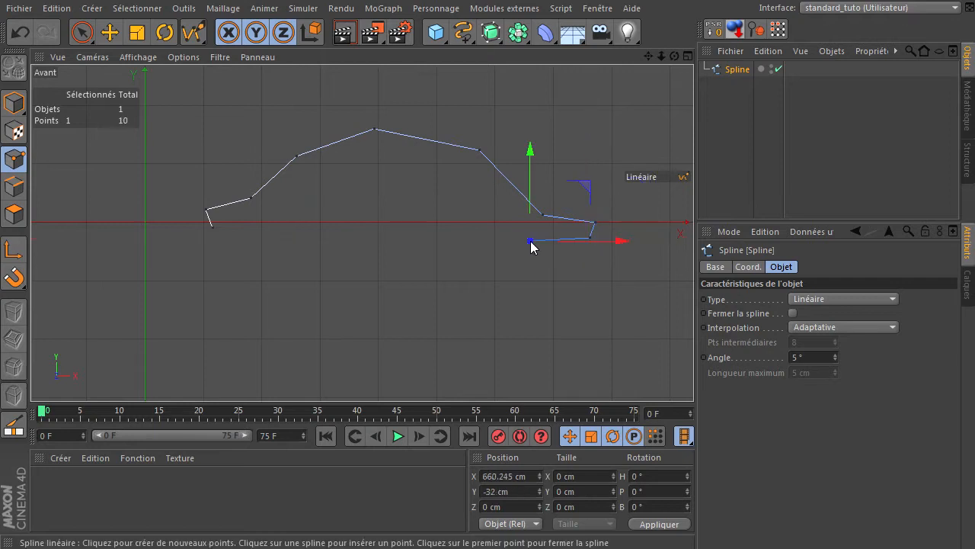
pyautogui.click(445, 266)
pyautogui.click(369, 268)
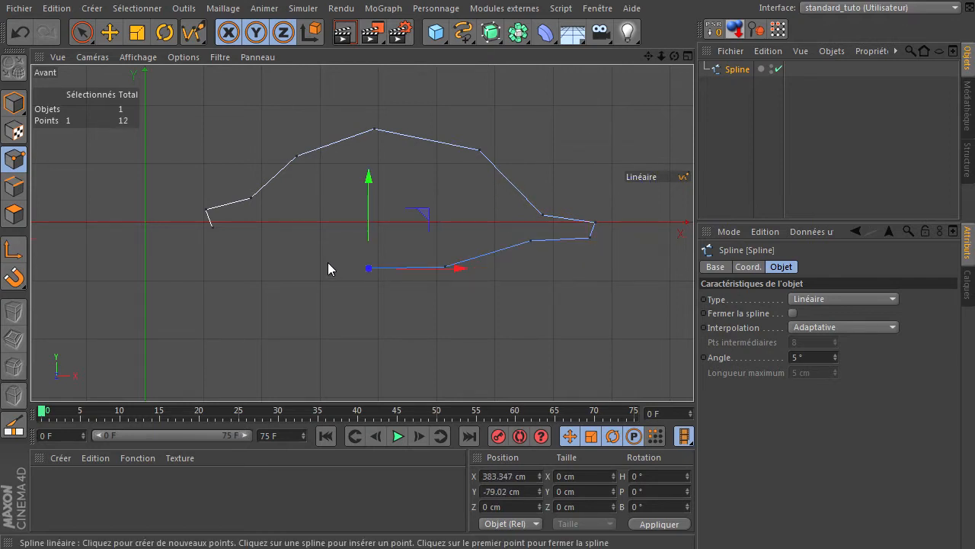
pyautogui.click(261, 231)
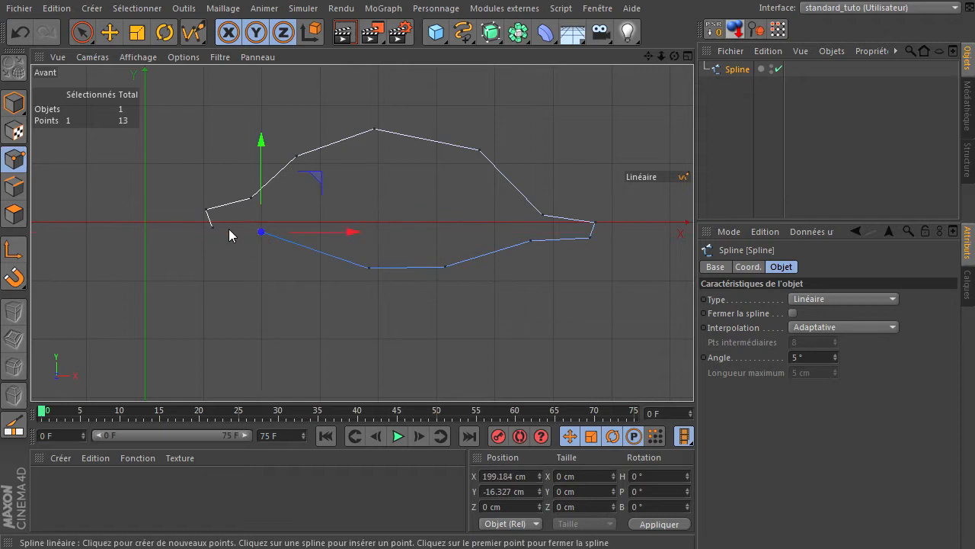
pyautogui.click(214, 227)
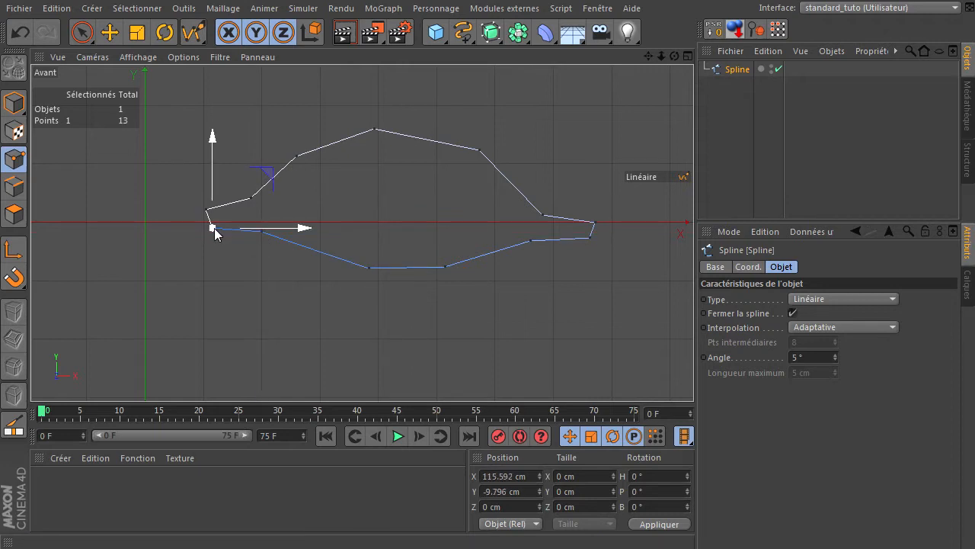
pyautogui.click(14, 103)
pyautogui.click(219, 83)
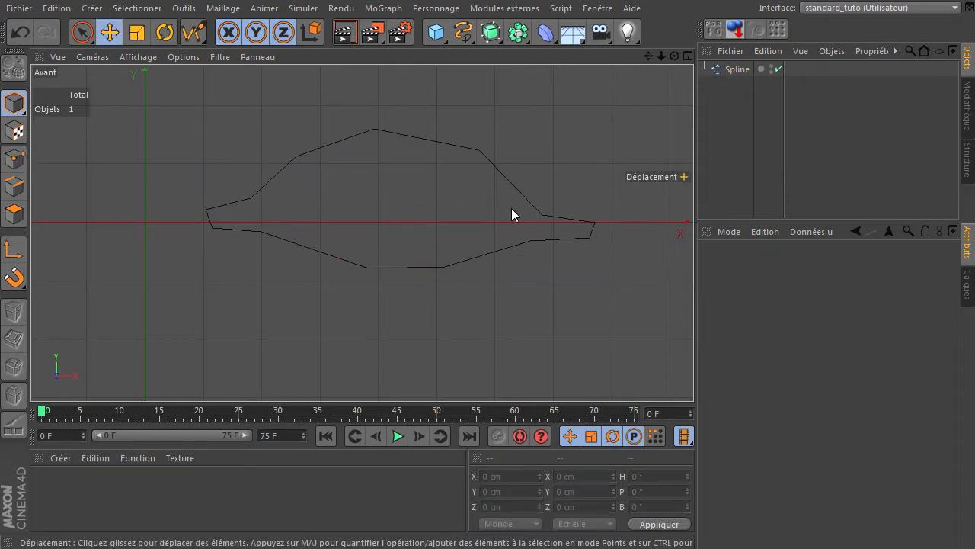
# Place the closed spline inside a Peau NURBS object and convert it to an editable mesh in the perspective view.
pyautogui.middleClick(501, 130)
pyautogui.scroll(-3, 242, 136)
pyautogui.moveTo(318, 55); pyautogui.dragTo(275, 48)
pyautogui.moveTo(490, 32); pyautogui.dragTo(747, 73)
pyautogui.click(747, 70)
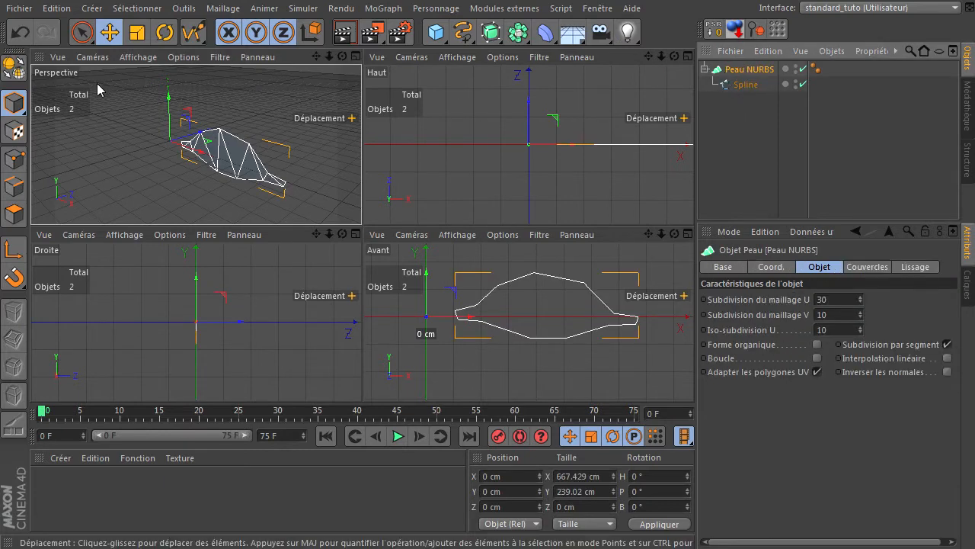
pyautogui.click(14, 67)
pyautogui.middleClick(278, 165)
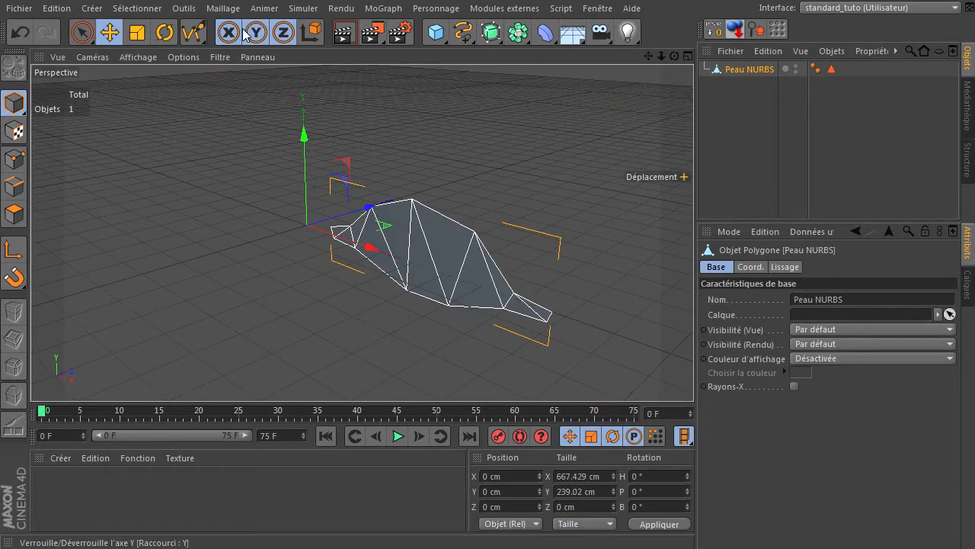
# Select the mesh's outline edges and extrude them about 17 cm, then about 28 cm with the border at about Z -30 cm.
pyautogui.click(15, 190)
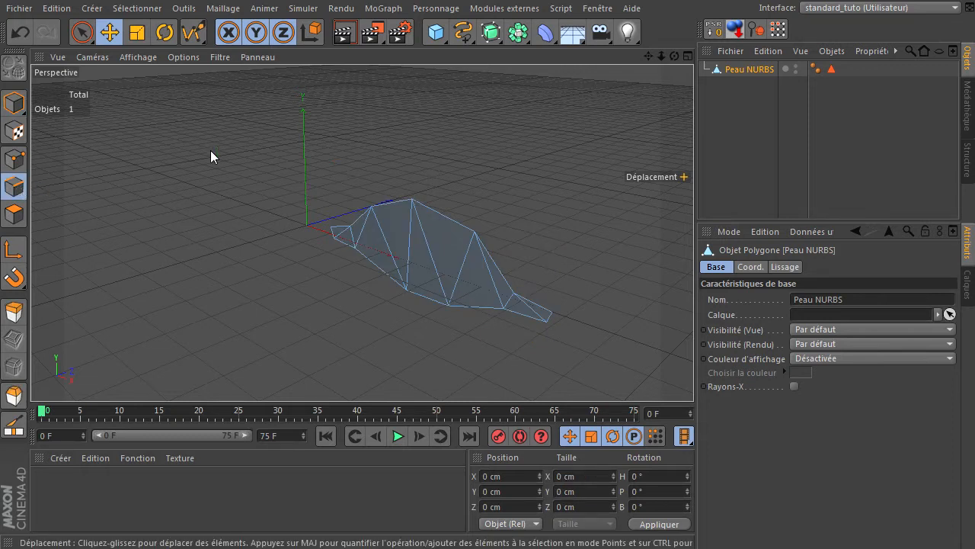
pyautogui.press('9')
pyautogui.moveTo(486, 187)
pyautogui.mouseDown()
pyautogui.moveTo(460, 232)
pyautogui.moveTo(515, 265)
pyautogui.moveTo(503, 272)
pyautogui.moveTo(556, 320)
pyautogui.moveTo(522, 338)
pyautogui.moveTo(518, 313)
pyautogui.moveTo(407, 315)
pyautogui.moveTo(366, 263)
pyautogui.moveTo(333, 272)
pyautogui.moveTo(340, 246)
pyautogui.moveTo(298, 243)
pyautogui.moveTo(327, 230)
pyautogui.moveTo(333, 206)
pyautogui.moveTo(355, 213)
pyautogui.moveTo(351, 192)
pyautogui.moveTo(387, 200)
pyautogui.moveTo(426, 152)
pyautogui.mouseUp()
pyautogui.moveTo(674, 56); pyautogui.dragTo(651, 83)
pyautogui.press('d')
pyautogui.moveTo(542, 136); pyautogui.dragTo(693, 373)
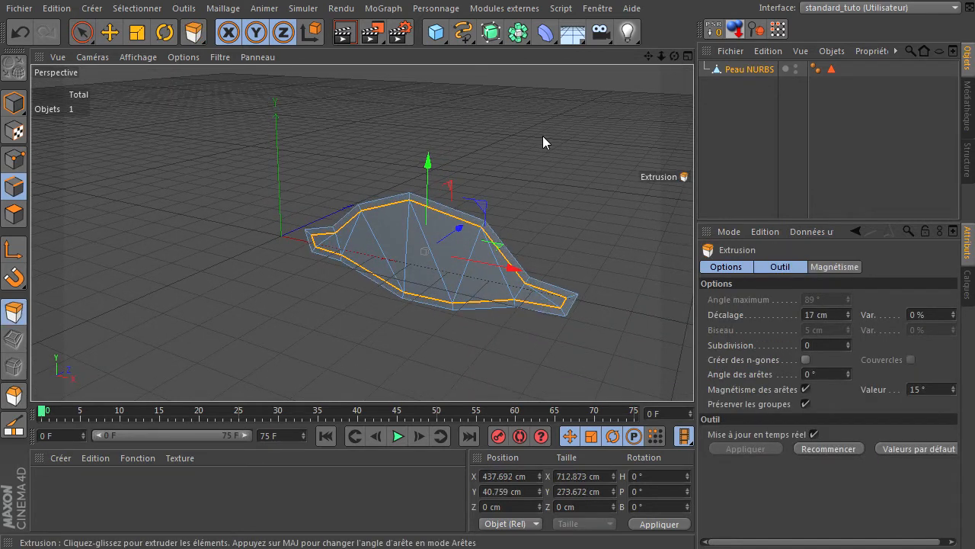
pyautogui.moveTo(453, 222)
pyautogui.mouseDown()
pyautogui.moveTo(457, 234)
pyautogui.moveTo(461, 228)
pyautogui.moveTo(448, 231)
pyautogui.mouseUp()
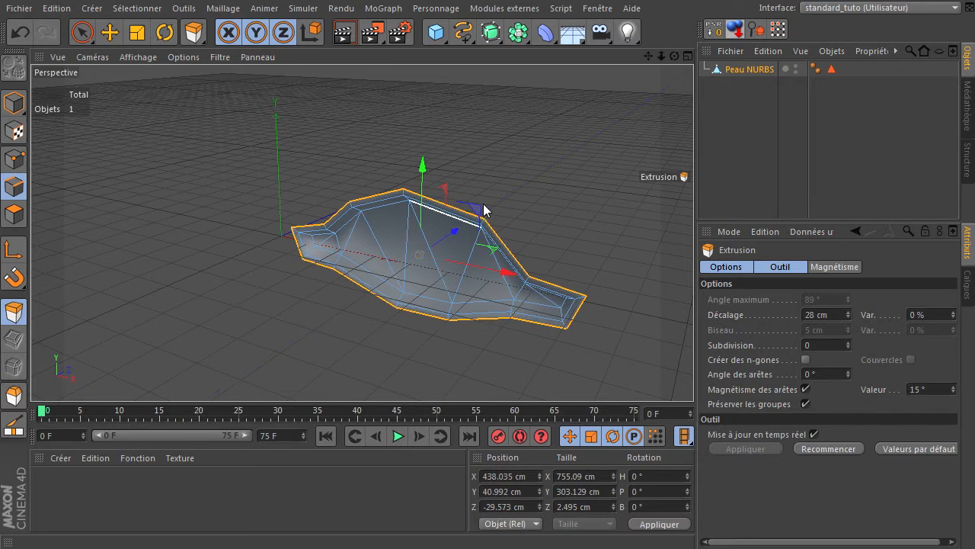
# Extrude the border edges outward about 31 cm, shift them to about Z -21 cm, and extrude them again about 84 cm.
pyautogui.moveTo(674, 55); pyautogui.dragTo(693, 373)
pyautogui.moveTo(558, 131)
pyautogui.mouseDown()
pyautogui.moveTo(693, 373)
pyautogui.moveTo(549, 137)
pyautogui.mouseUp()
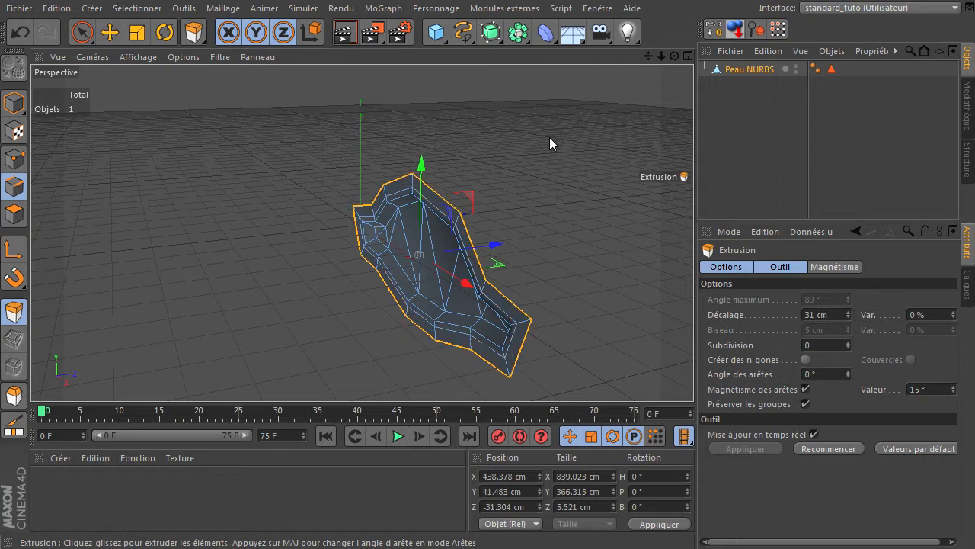
pyautogui.moveTo(489, 247); pyautogui.dragTo(495, 248)
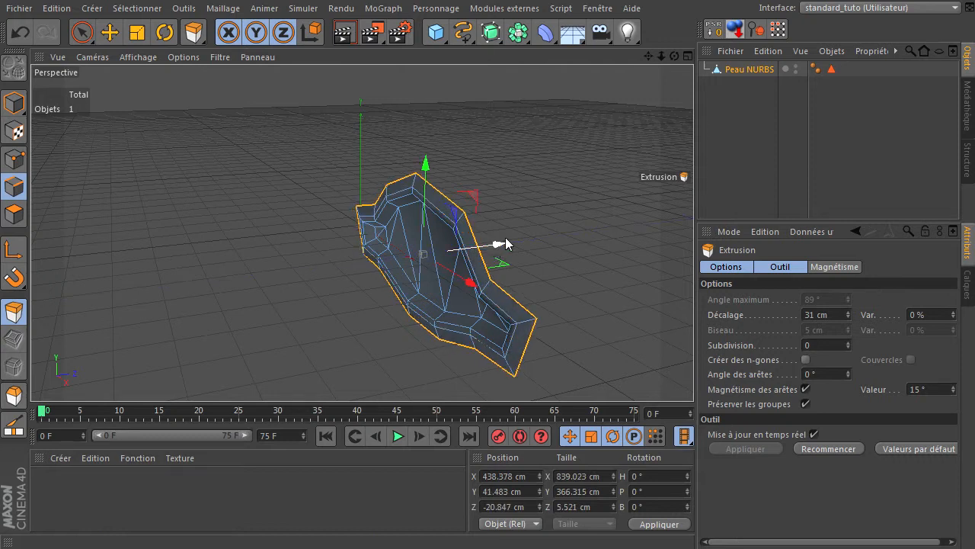
pyautogui.moveTo(550, 198); pyautogui.dragTo(494, 244)
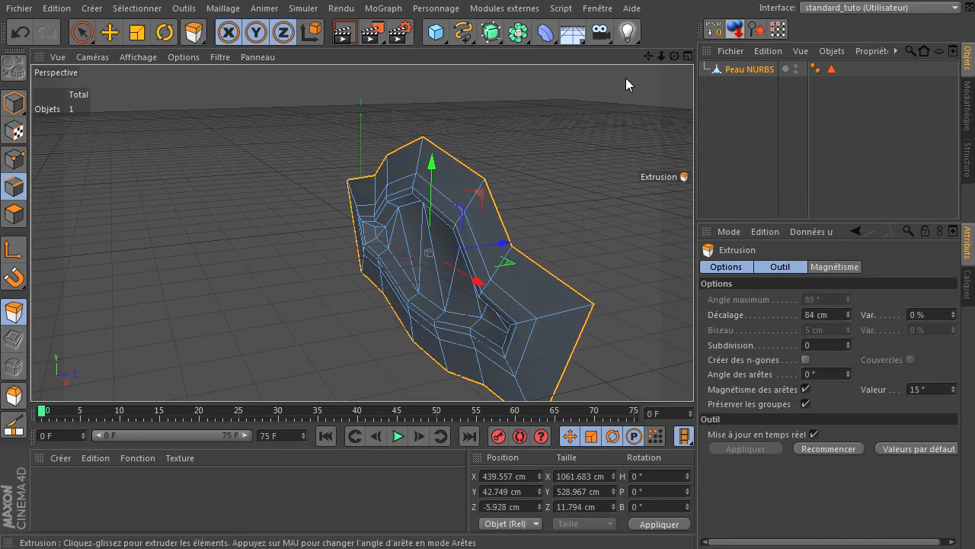
pyautogui.moveTo(675, 56)
pyautogui.mouseDown()
pyautogui.moveTo(663, 377)
pyautogui.moveTo(693, 373)
pyautogui.moveTo(658, 63)
pyautogui.mouseUp()
# Select the eleven inner polygons filling the eye shape with the selection brush and delete them to open a hole.
pyautogui.click(81, 32)
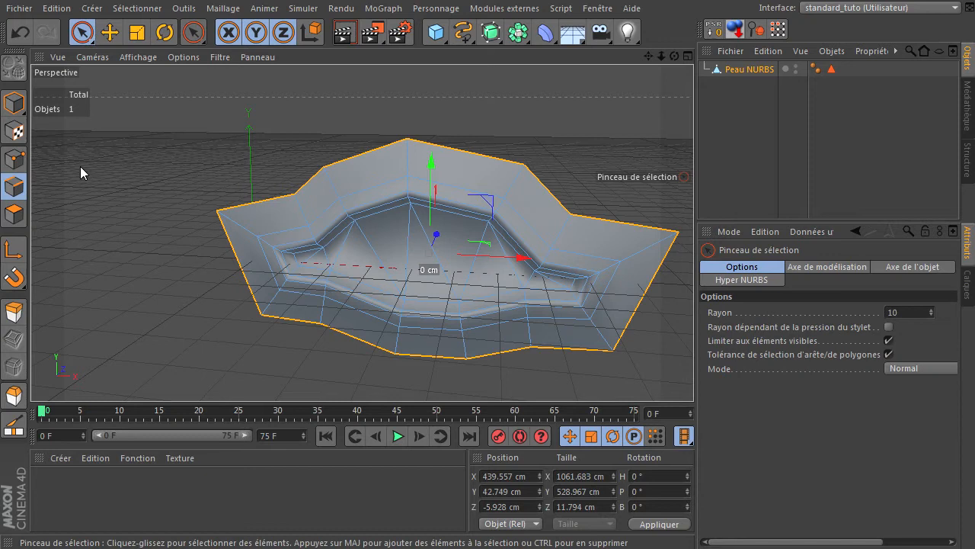
pyautogui.click(14, 214)
pyautogui.moveTo(449, 253)
pyautogui.mouseDown()
pyautogui.moveTo(328, 263)
pyautogui.moveTo(538, 278)
pyautogui.mouseUp()
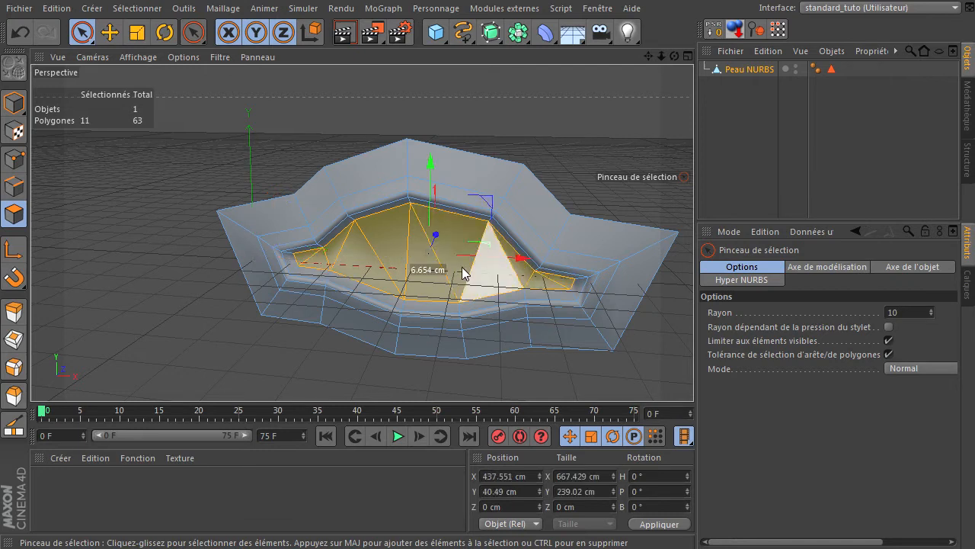
pyautogui.press('Delete')
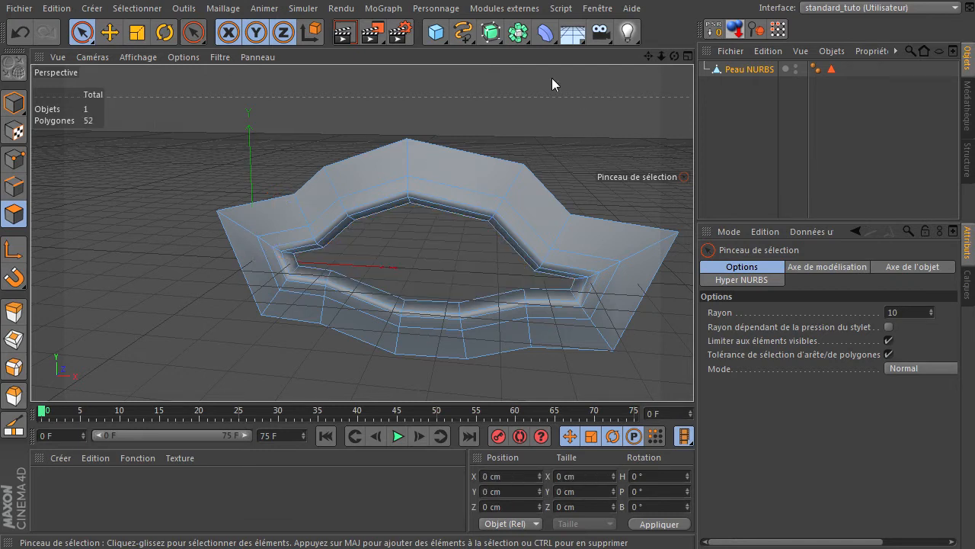
# Add a Hyper NURBS object and place the Peau NURBS mesh inside it to smooth the eye opening.
pyautogui.moveTo(494, 43); pyautogui.dragTo(550, 47)
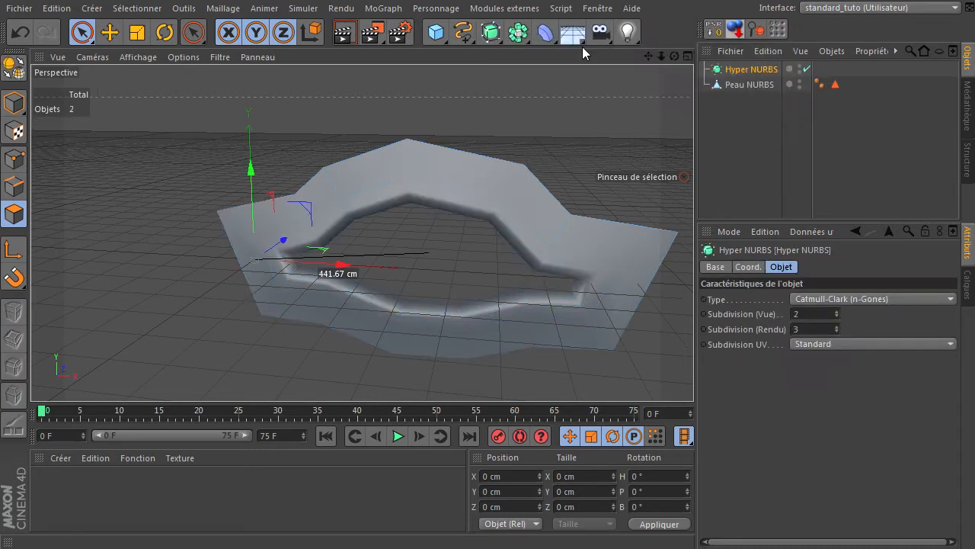
pyautogui.moveTo(740, 72); pyautogui.dragTo(743, 67)
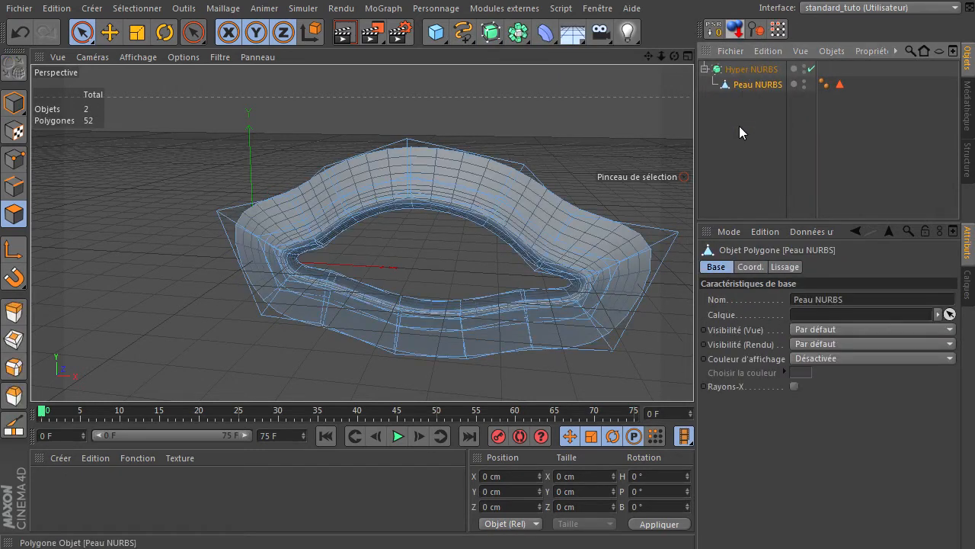
pyautogui.click(739, 126)
pyautogui.moveTo(675, 57); pyautogui.dragTo(695, 373)
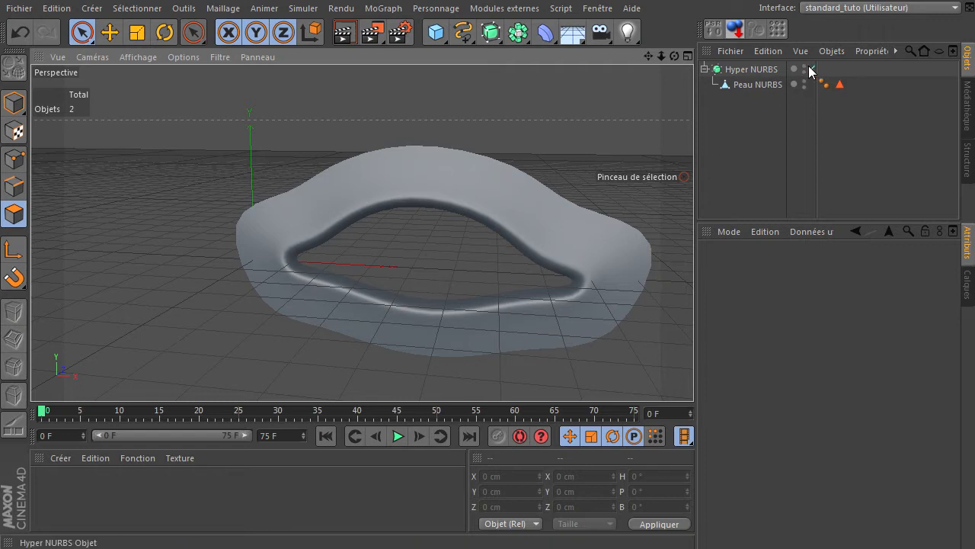
# Add a Symétrie object inside the Hyper NURBS and place the Peau NURBS mesh in it.
pyautogui.click(745, 85)
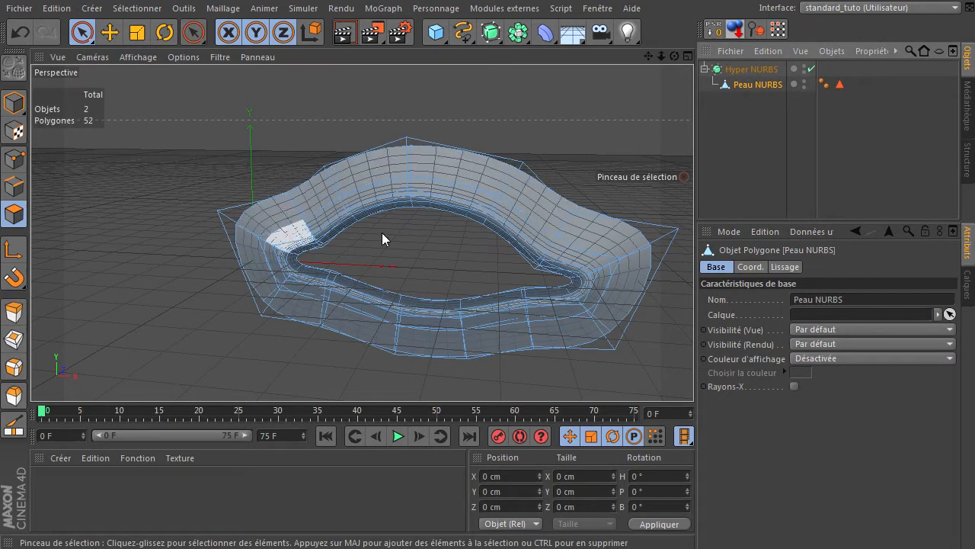
pyautogui.click(491, 32)
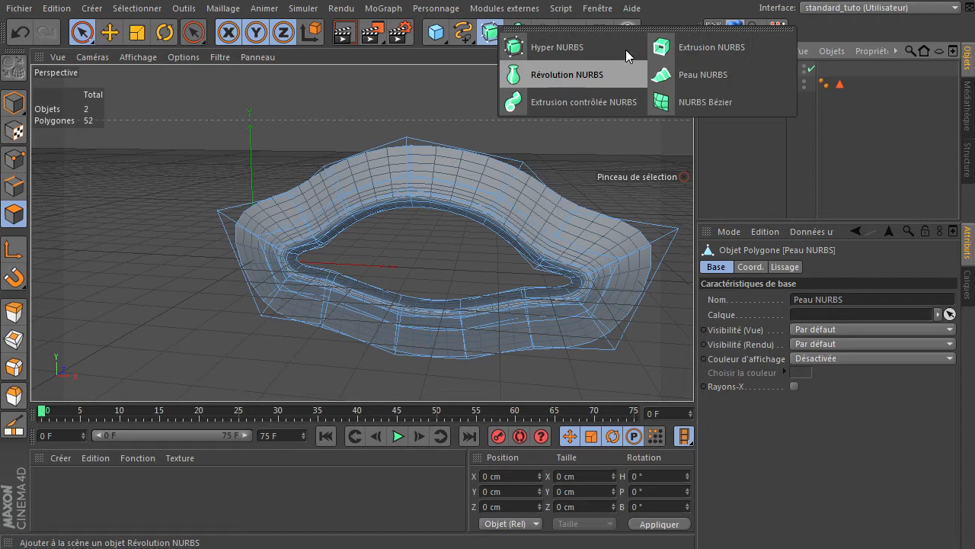
pyautogui.click(517, 32)
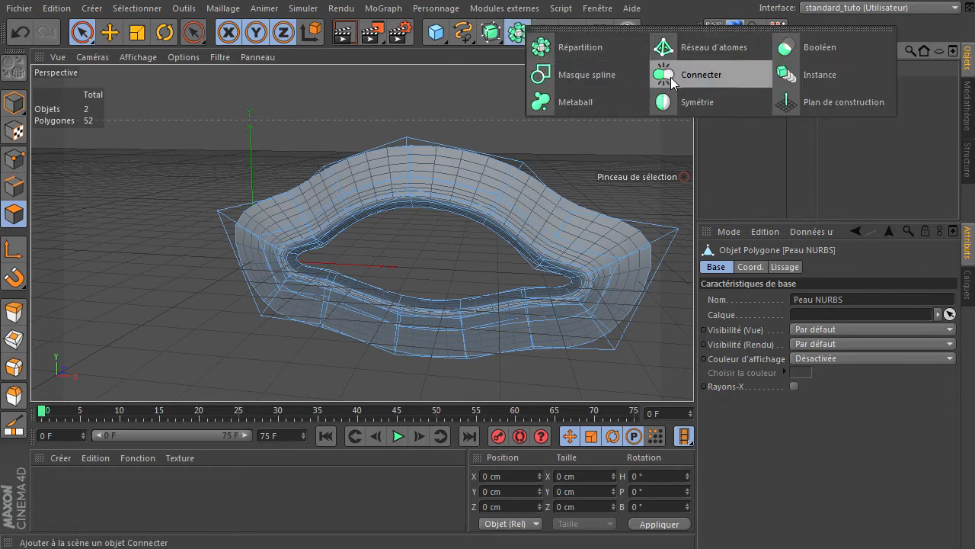
pyautogui.click(663, 102)
pyautogui.moveTo(756, 99)
pyautogui.mouseDown()
pyautogui.moveTo(741, 70)
pyautogui.moveTo(749, 98)
pyautogui.mouseUp()
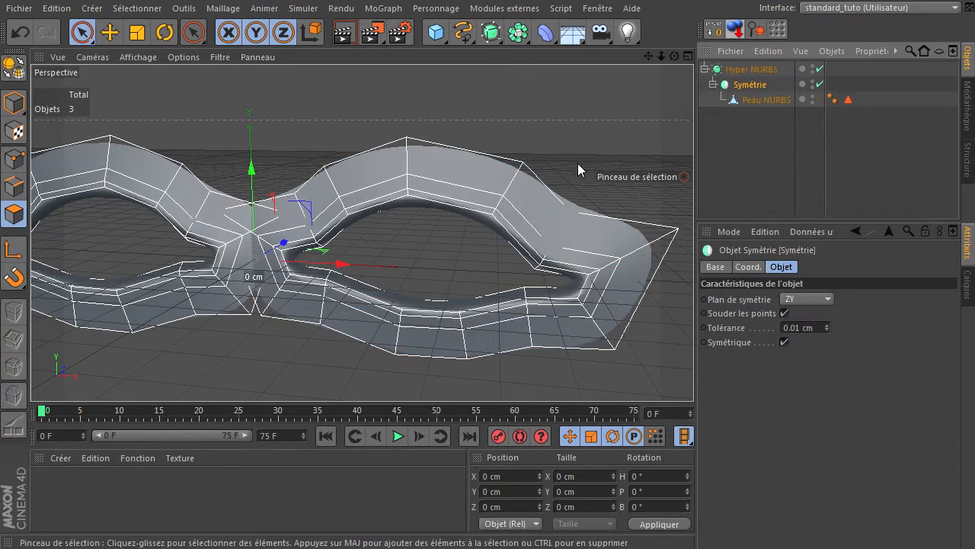
# Disable Symétrie and Hyper NURBS, select all the mesh's points, and shift them along X to about 623 cm.
pyautogui.click(760, 100)
pyautogui.click(14, 158)
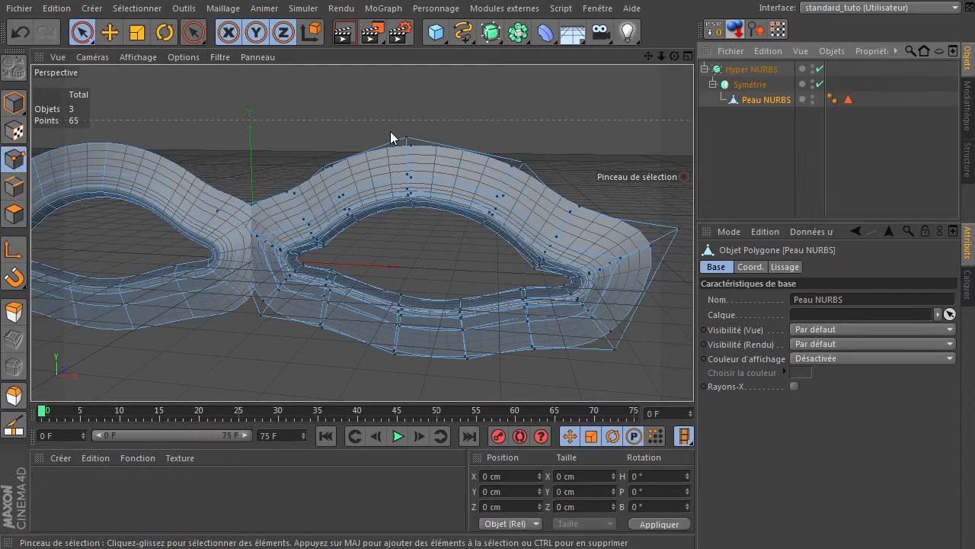
pyautogui.click(820, 83)
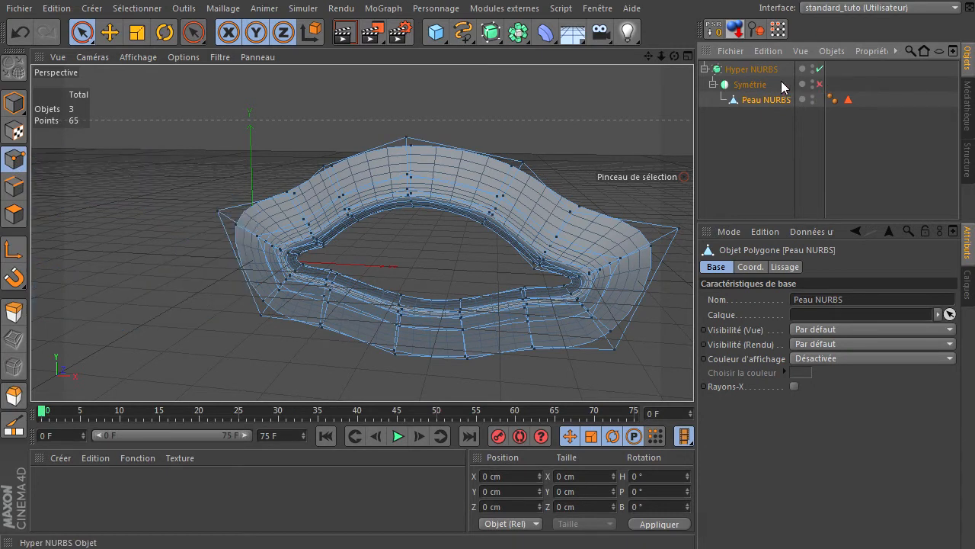
pyautogui.click(820, 69)
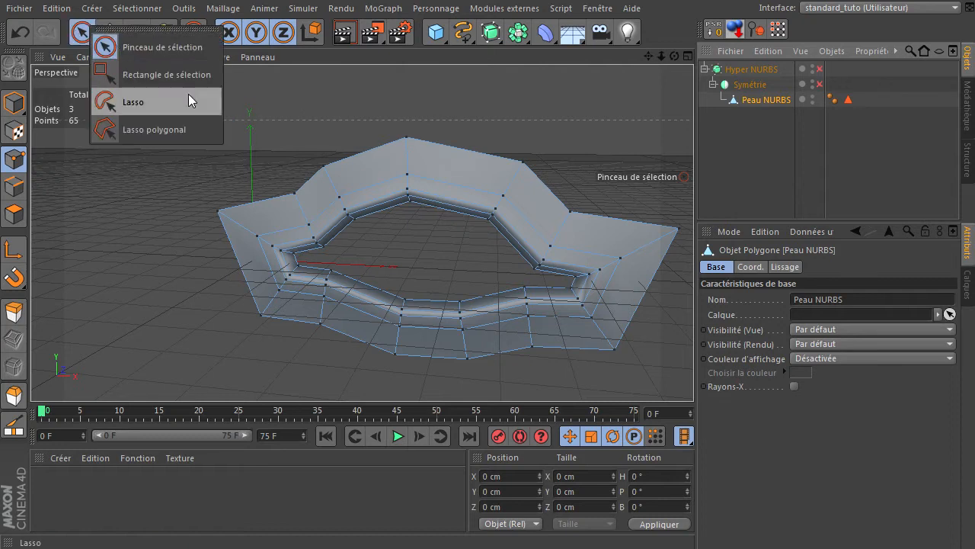
pyautogui.click(191, 79)
pyautogui.moveTo(167, 95); pyautogui.dragTo(700, 407)
pyautogui.moveTo(523, 261); pyautogui.dragTo(601, 254)
# Turn Symétrie and Hyper NURBS back on to check both eyes, and clear the point selection with the selection brush.
pyautogui.click(820, 83)
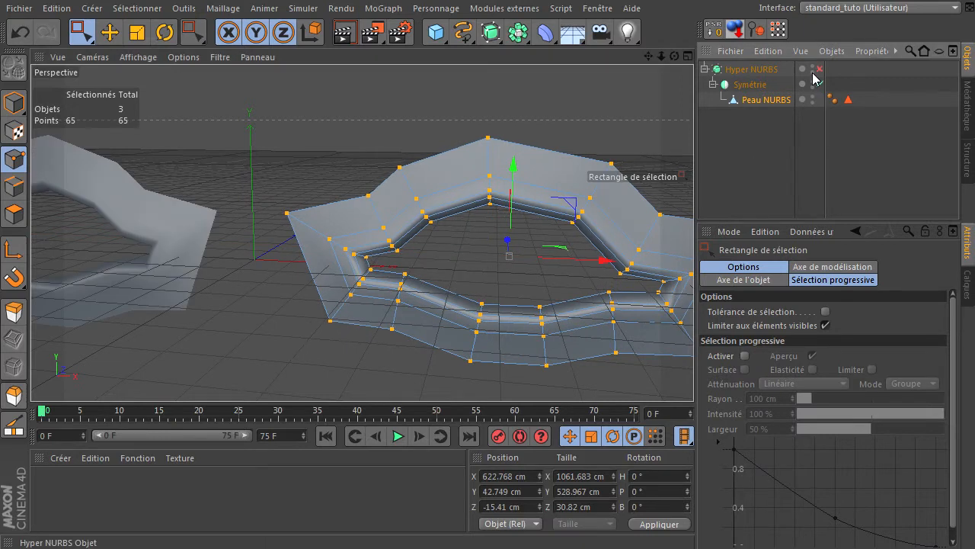
pyautogui.click(820, 68)
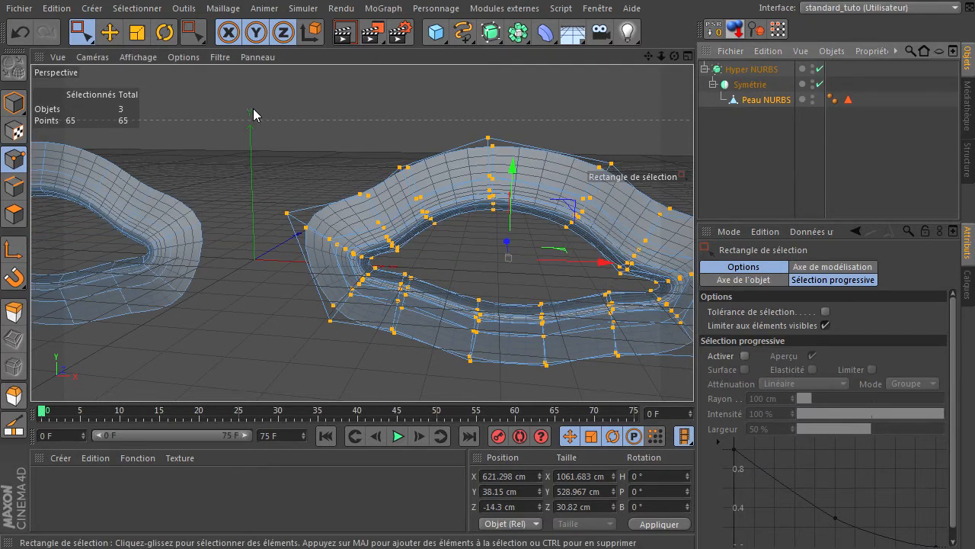
pyautogui.moveTo(82, 32); pyautogui.dragTo(153, 41)
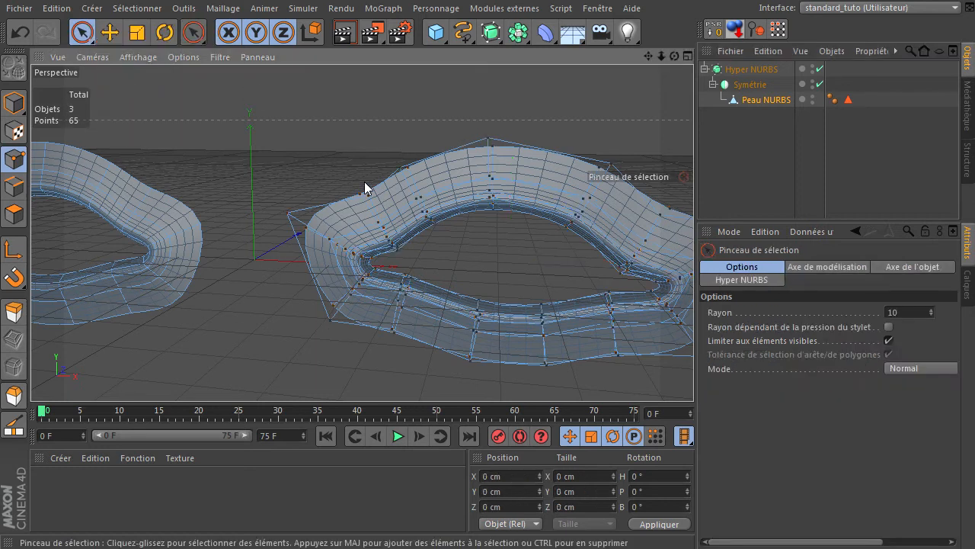
pyautogui.scroll(-5, 341, 204)
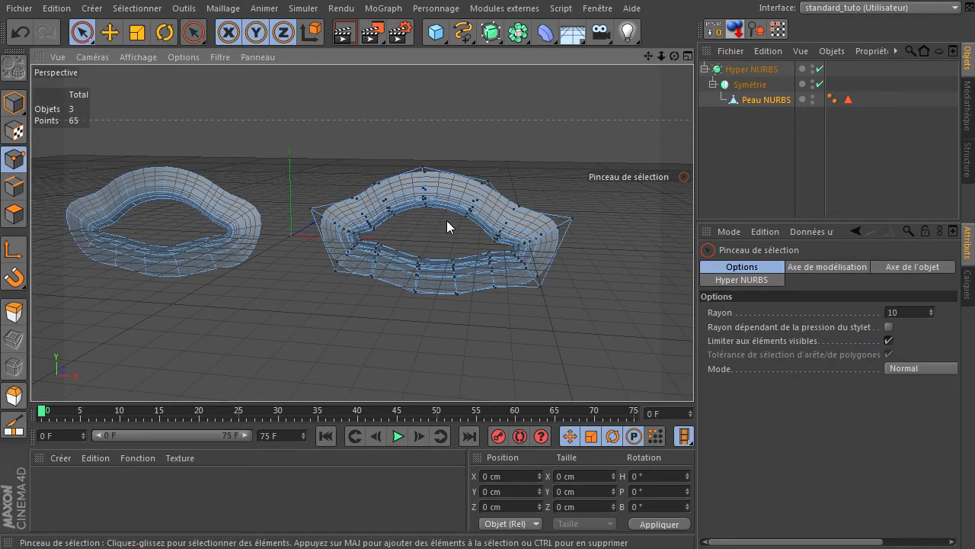
# Turn off Symétrie and Hyper NURBS, then switch the mesh to edge editing with no edges selected.
pyautogui.click(820, 84)
pyautogui.click(820, 70)
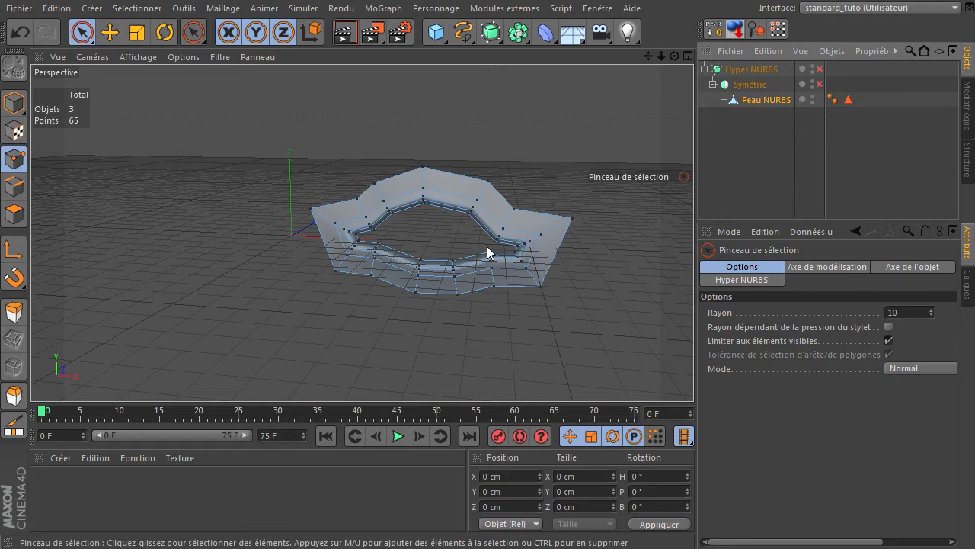
pyautogui.scroll(4, 391, 224)
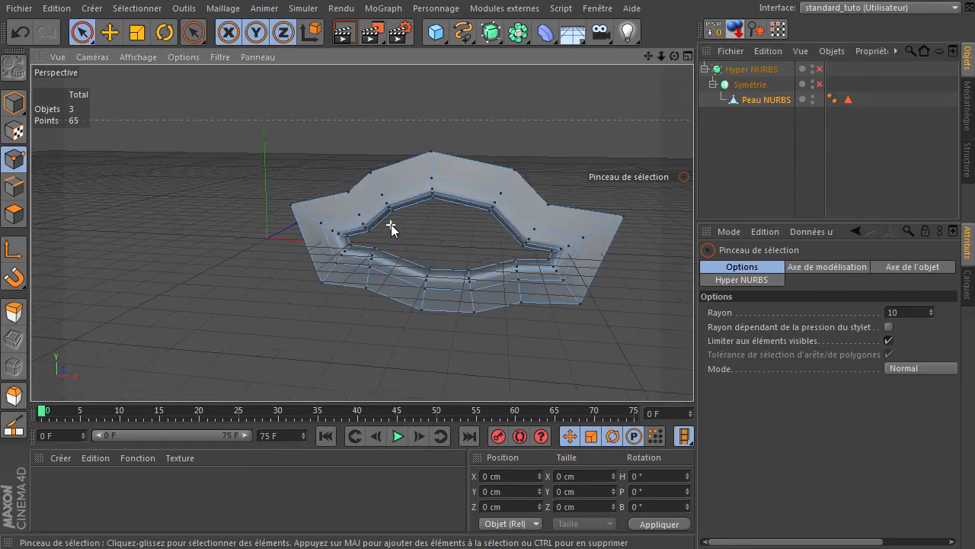
pyautogui.moveTo(649, 55); pyautogui.dragTo(672, 83)
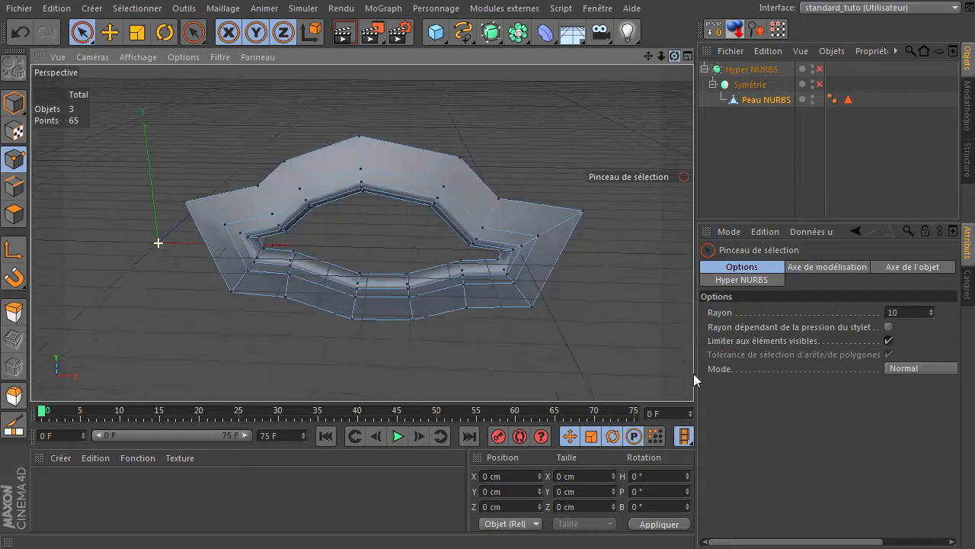
pyautogui.scroll(3, 373, 211)
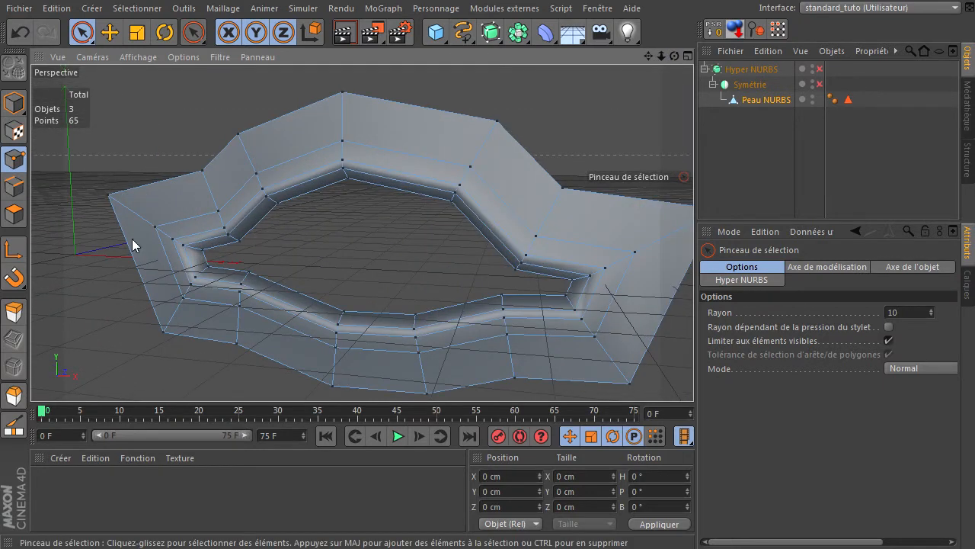
pyautogui.click(14, 185)
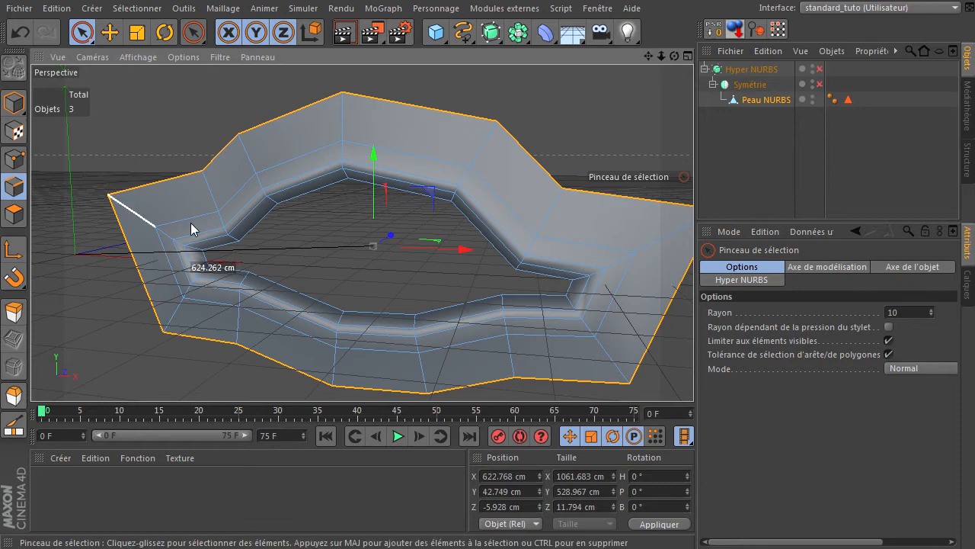
pyautogui.click(174, 111)
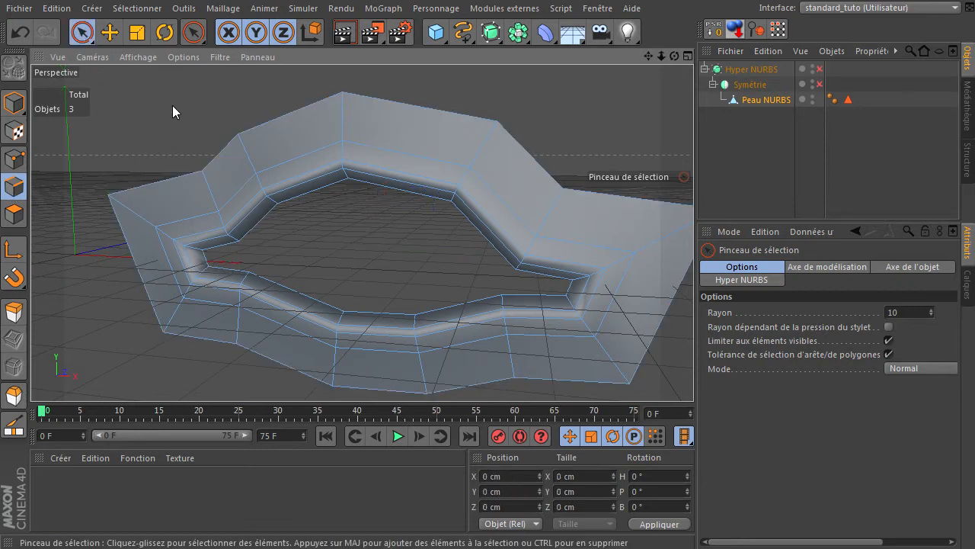
# Select the chain of edges along the upper rim of the eye opening, from one corner to the other.
pyautogui.click(201, 241)
pyautogui.click(244, 254)
pyautogui.moveTo(218, 243)
pyautogui.mouseDown()
pyautogui.moveTo(288, 196)
pyautogui.moveTo(361, 181)
pyautogui.moveTo(371, 196)
pyautogui.mouseUp()
pyautogui.keyDown('ctrl'); pyautogui.click(437, 206); pyautogui.keyUp('ctrl')
pyautogui.keyDown('shift'); pyautogui.click(491, 228); pyautogui.keyUp('shift')
pyautogui.keyDown('shift'); pyautogui.click(566, 270); pyautogui.keyUp('shift')
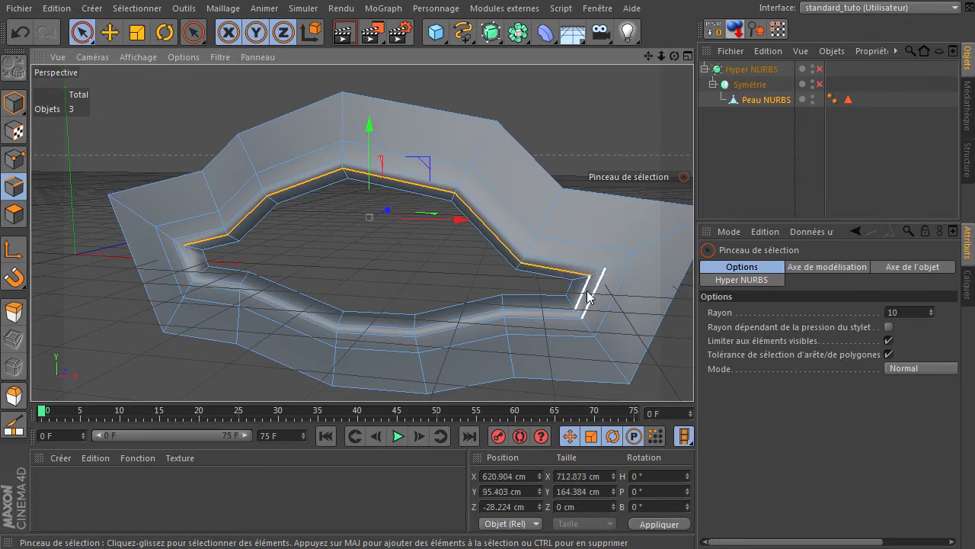
# Convert the selected upper rim edges into a spline and rename that spline A.
pyautogui.click(216, 10)
pyautogui.moveTo(240, 49)
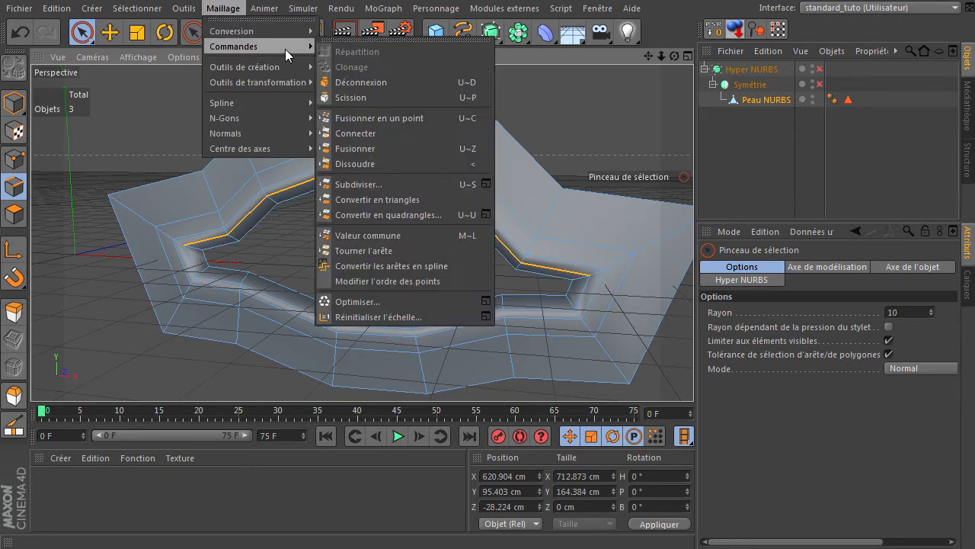
pyautogui.click(396, 269)
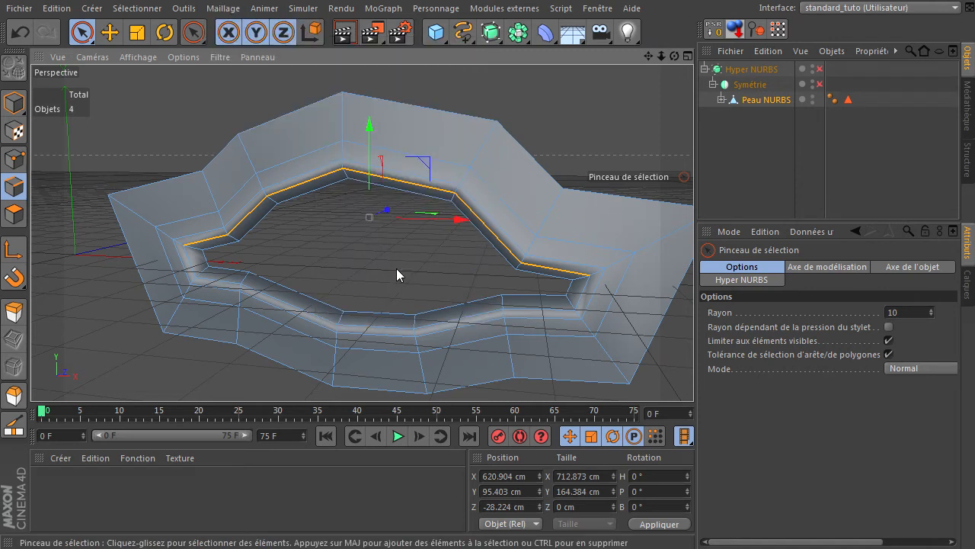
pyautogui.click(723, 100)
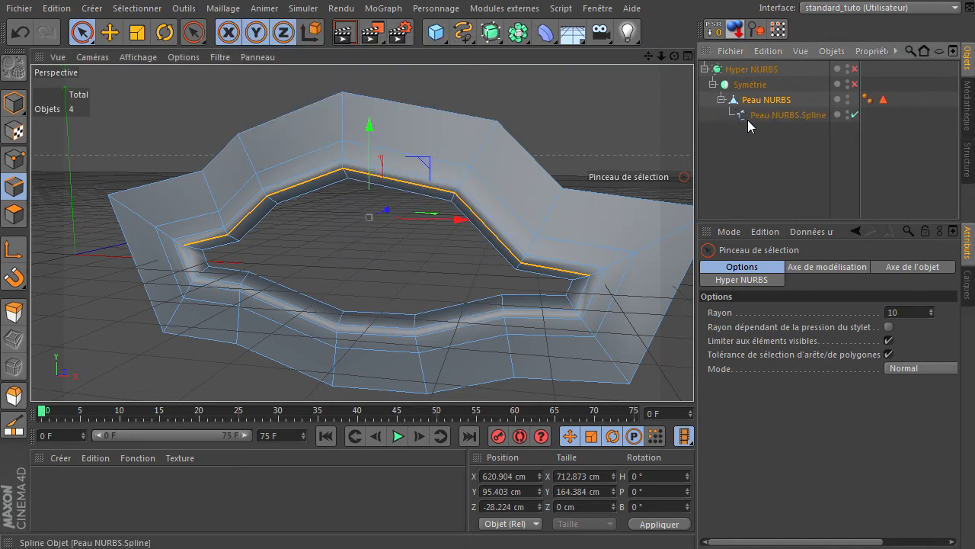
pyautogui.click(748, 120)
pyautogui.doubleClick(758, 117)
pyautogui.write('A')
pyautogui.press('Return')
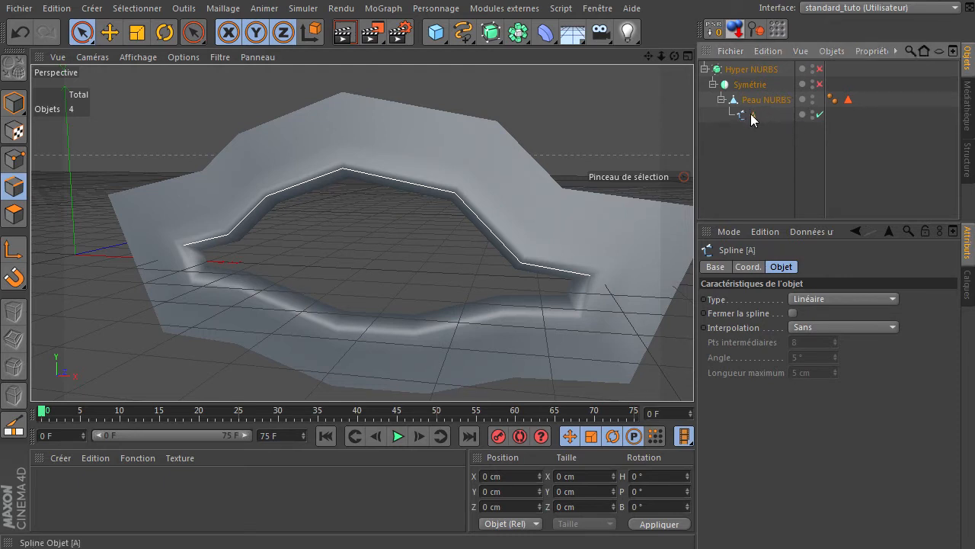
# Duplicate spline A and rename the copy B.
pyautogui.keyDown('ctrl'); pyautogui.moveTo(750, 119); pyautogui.dragTo(751, 123); pyautogui.keyUp('ctrl')
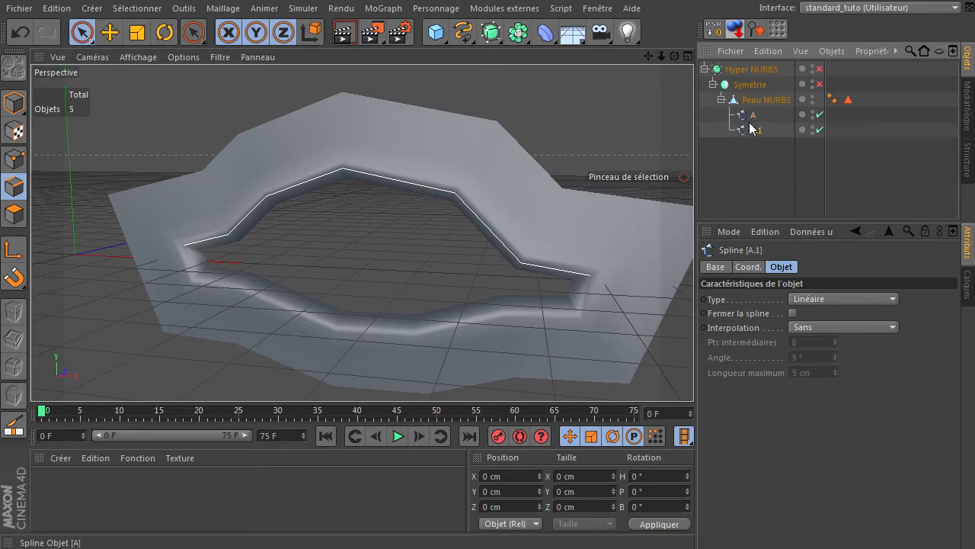
pyautogui.doubleClick(753, 132)
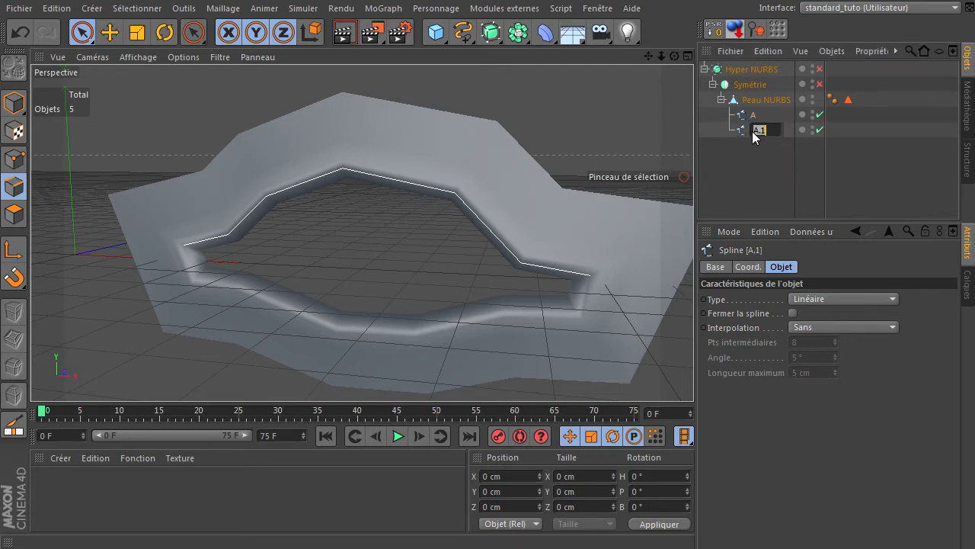
pyautogui.press('Return')
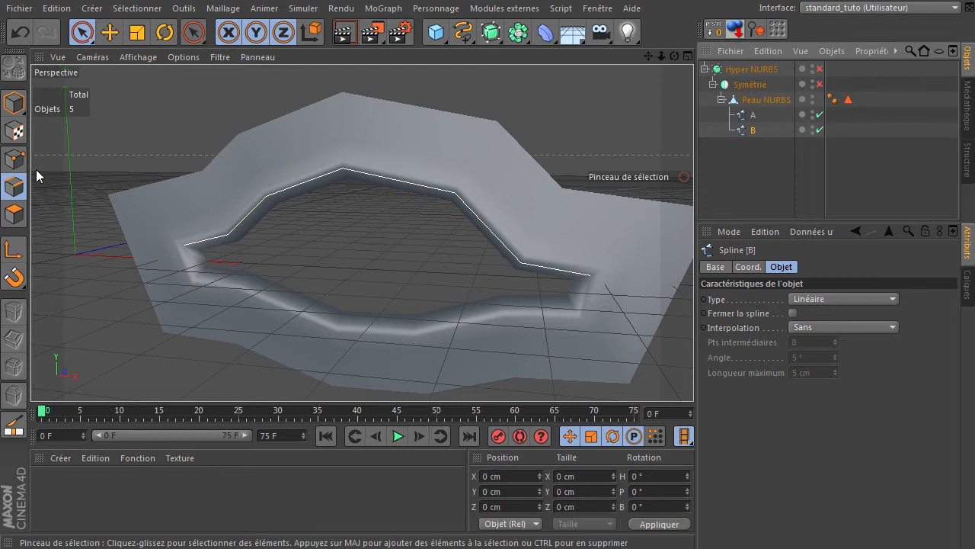
# Lower the three middle points of spline B one by one to shape a partly closed upper eyelid.
pyautogui.click(14, 158)
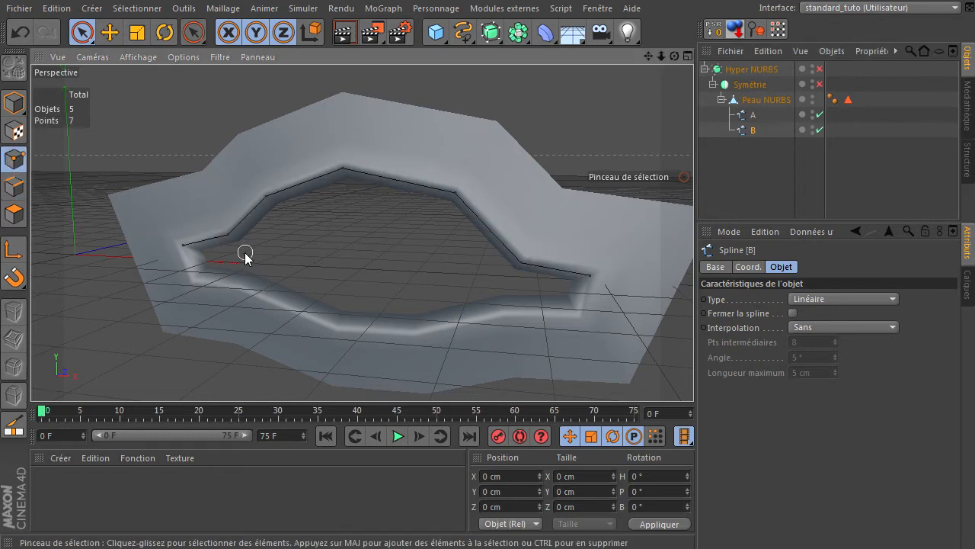
pyautogui.click(266, 196)
pyautogui.moveTo(266, 143); pyautogui.dragTo(266, 174)
pyautogui.click(344, 160)
pyautogui.moveTo(343, 158); pyautogui.dragTo(344, 191)
pyautogui.click(457, 239)
pyautogui.click(456, 192)
pyautogui.moveTo(462, 145); pyautogui.dragTo(460, 195)
pyautogui.click(398, 242)
# Move splines A and B out of the Peau NURBS mesh to the top level of the object hierarchy.
pyautogui.keyDown('ctrl'); pyautogui.click(753, 116); pyautogui.keyUp('ctrl')
pyautogui.moveTo(736, 153); pyautogui.dragTo(751, 149)
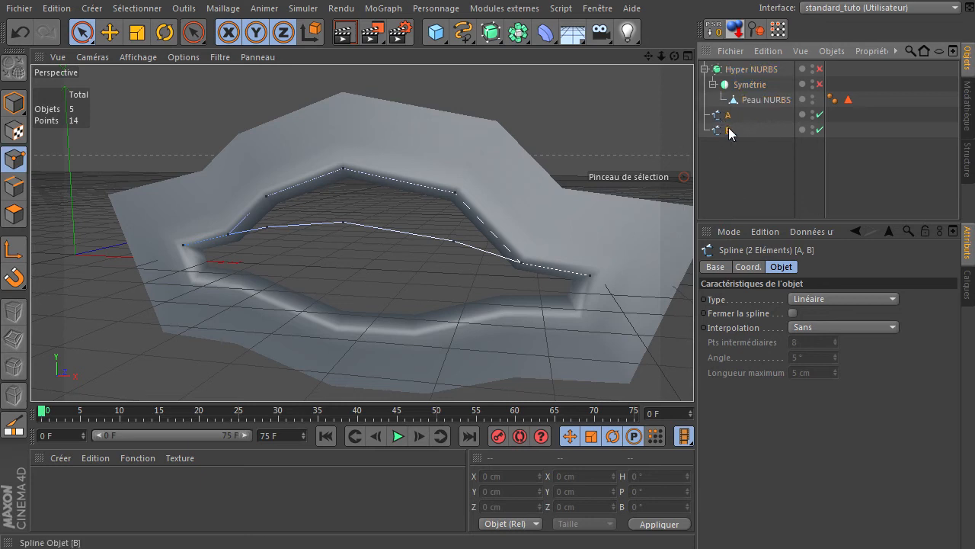
pyautogui.click(774, 102)
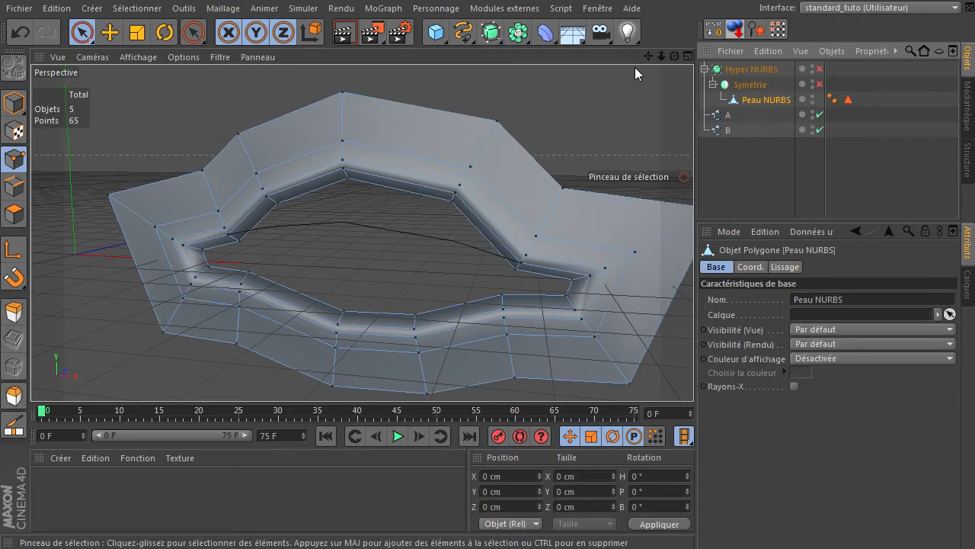
# Place a Spline deformer under the Peau NURBS mesh, with A as the original spline and B as the modifying spline.
pyautogui.click(546, 32)
pyautogui.click(755, 184)
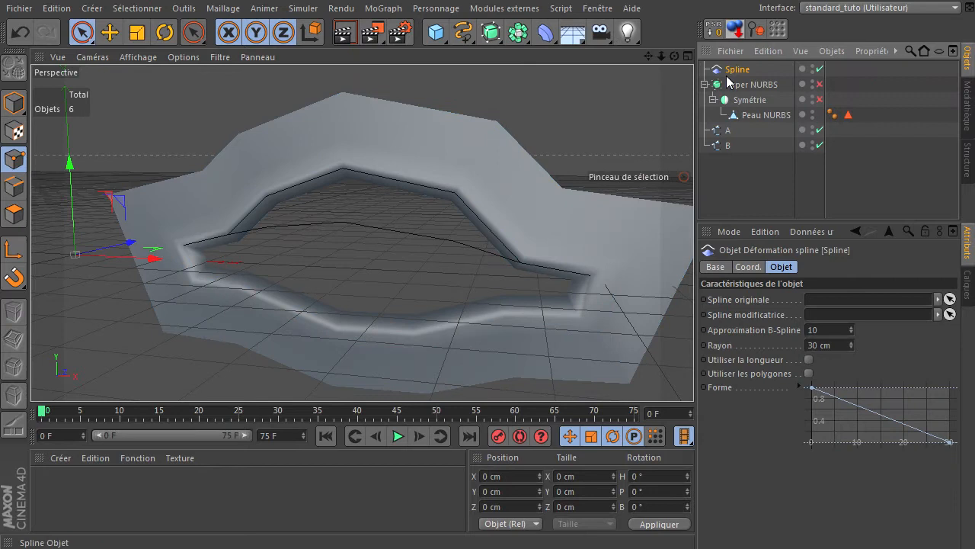
pyautogui.moveTo(771, 112); pyautogui.dragTo(769, 115)
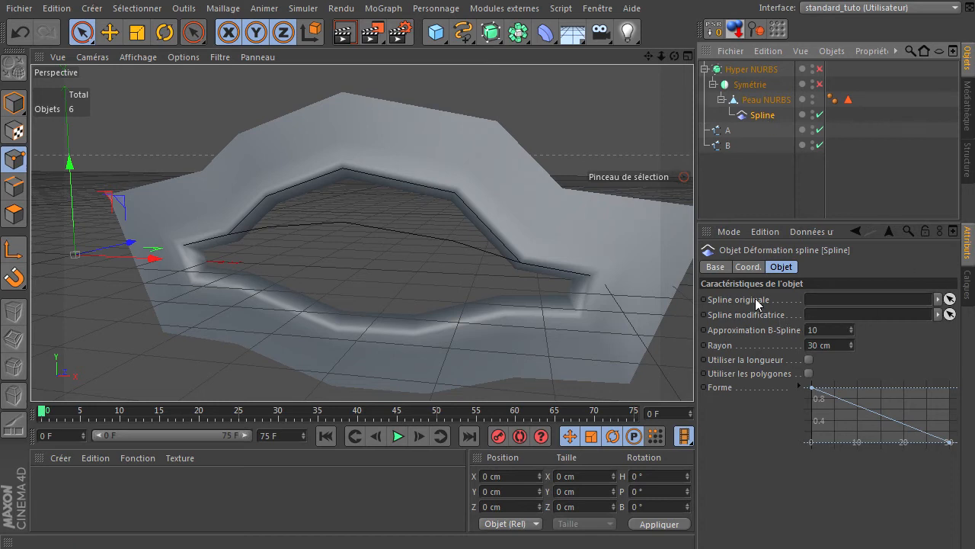
pyautogui.moveTo(719, 134); pyautogui.dragTo(868, 315)
pyautogui.click(721, 149)
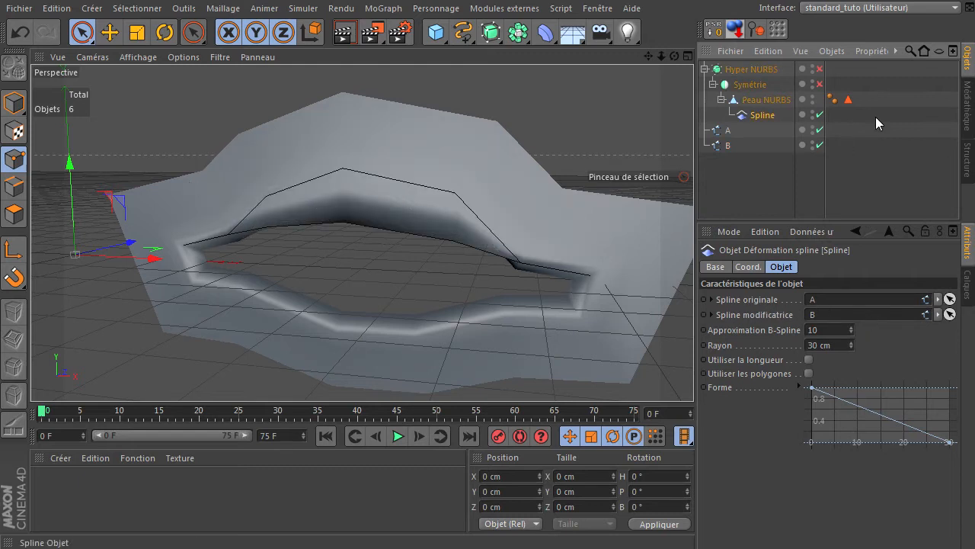
# Display the model in Gouraud shading with lines and compare the eyelid with the Spline deformer off and on.
pyautogui.click(138, 57)
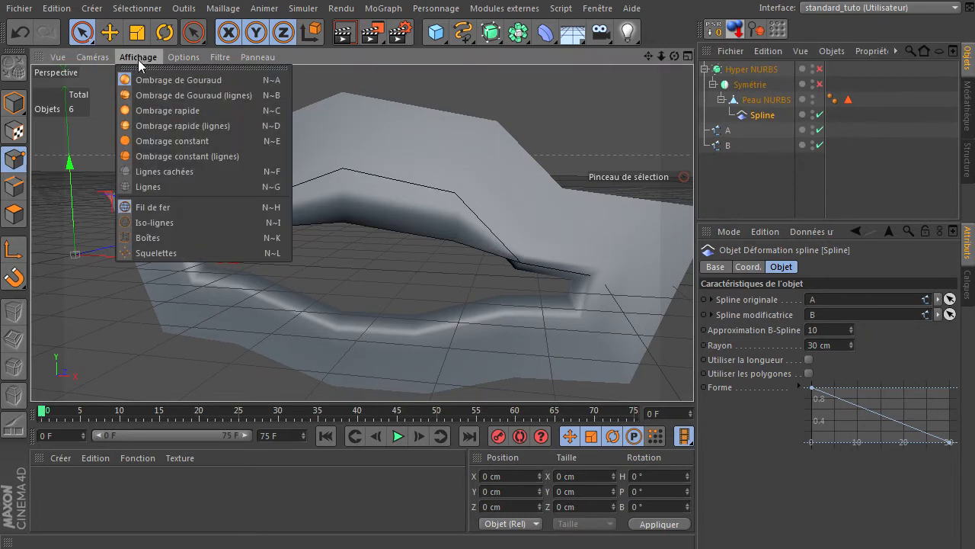
pyautogui.click(148, 98)
pyautogui.click(748, 175)
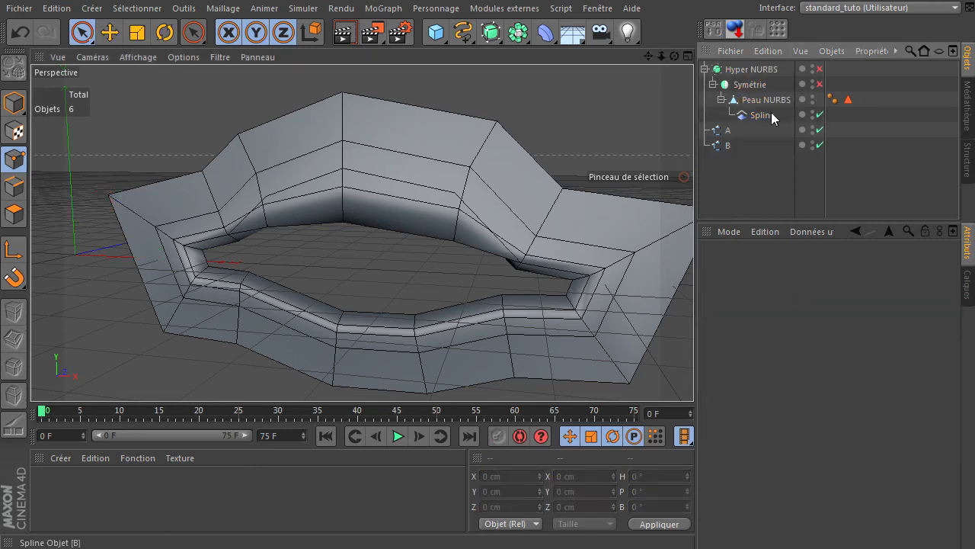
pyautogui.click(756, 115)
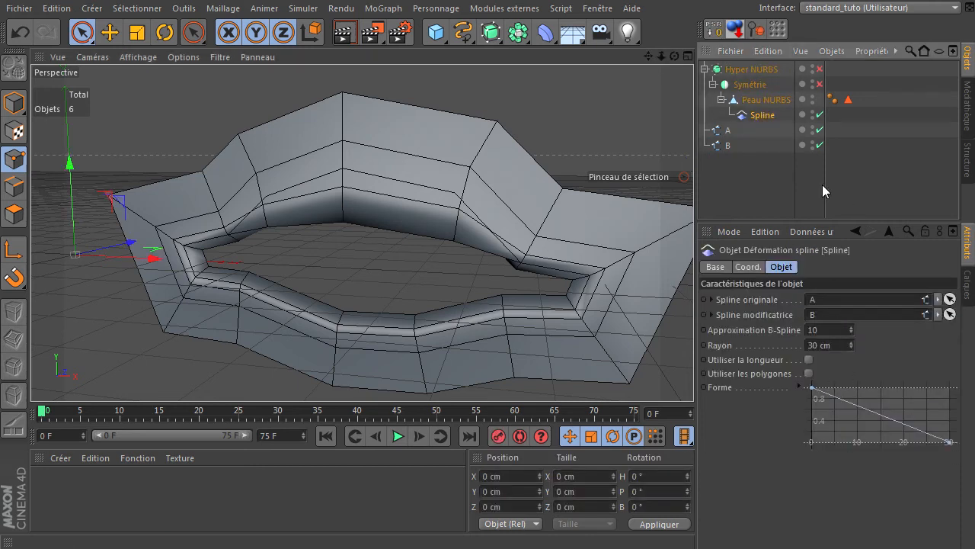
pyautogui.click(820, 114)
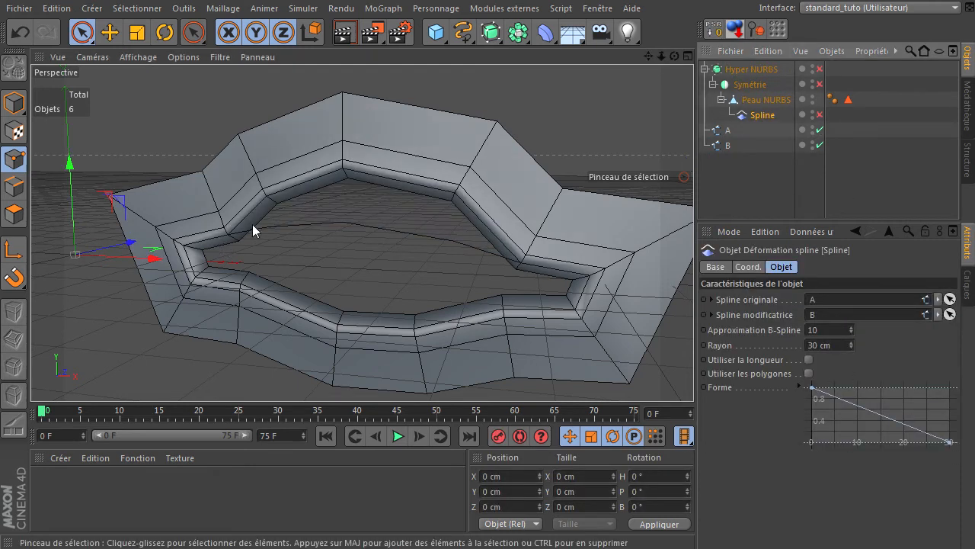
pyautogui.click(820, 114)
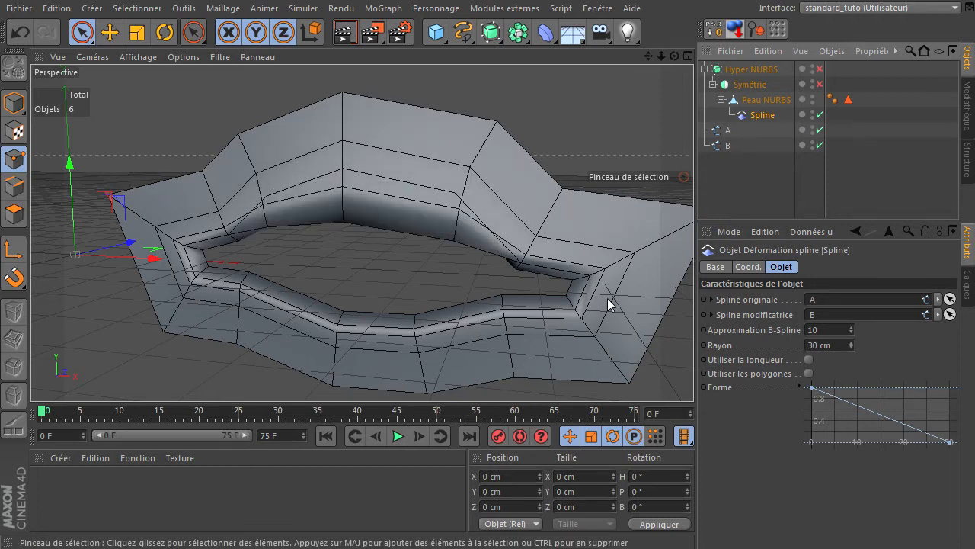
# Increase the Spline deformer's radius to 50 cm, and further to 70 cm.
pyautogui.click(837, 345)
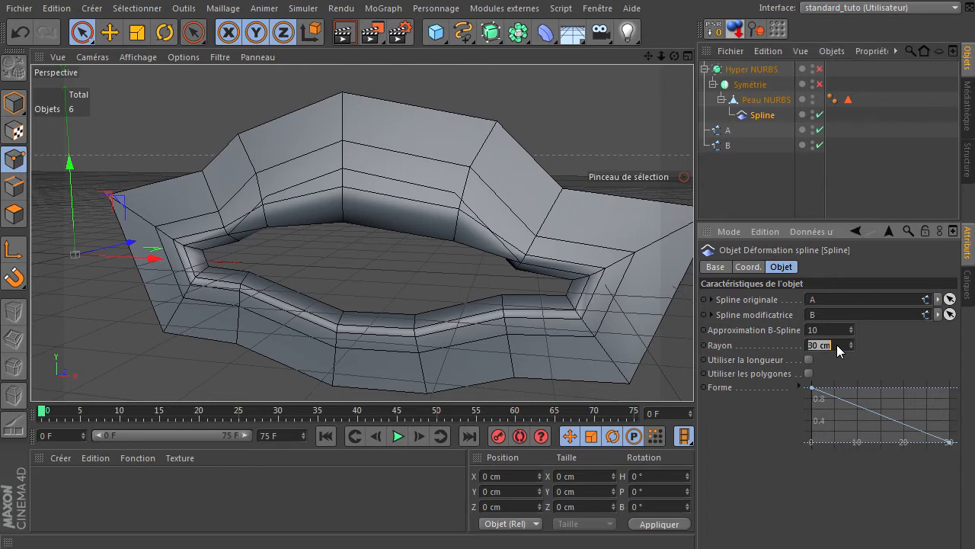
pyautogui.write('50')
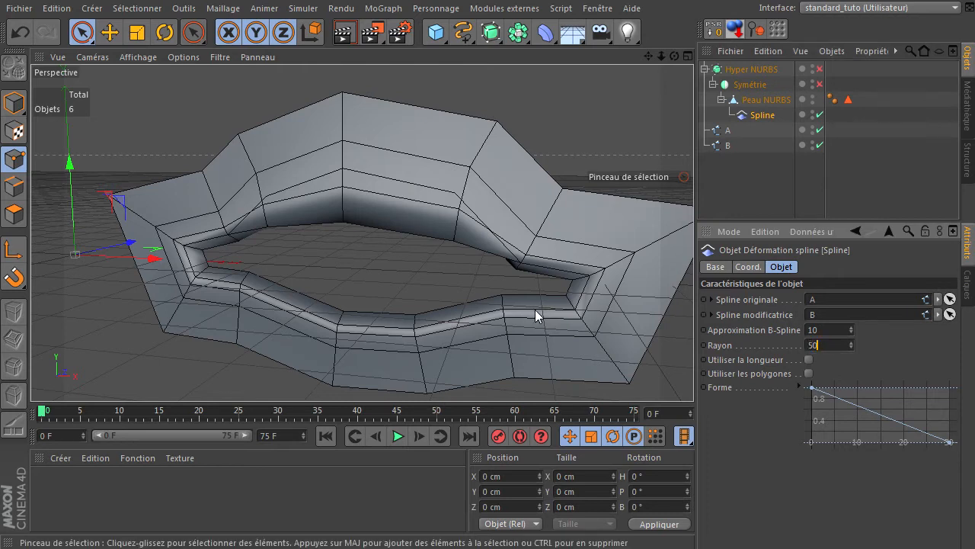
pyautogui.press('Return')
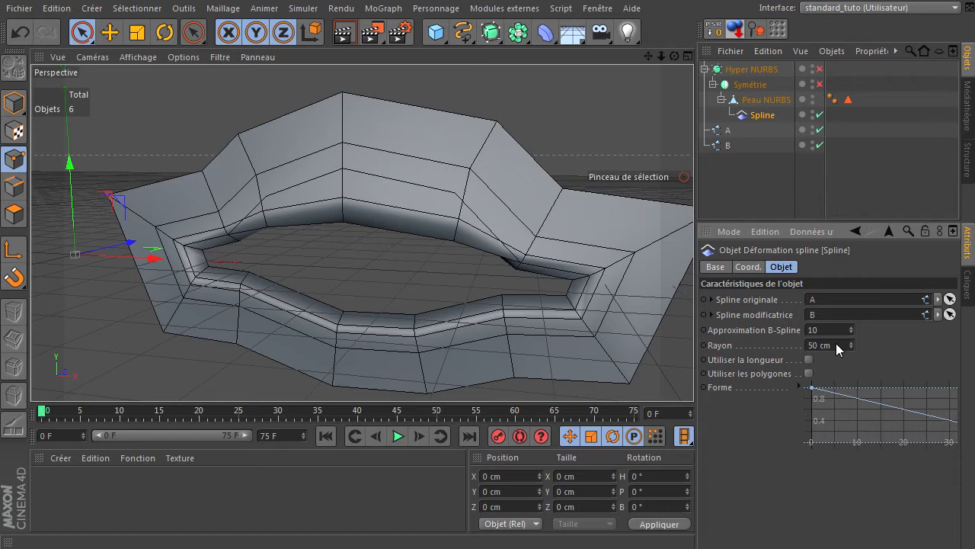
pyautogui.press('Return')
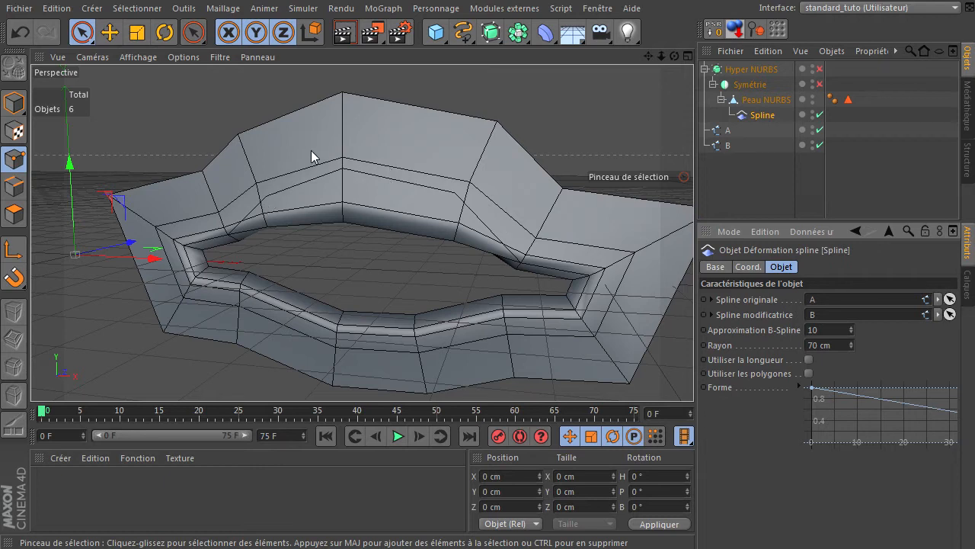
# Enable Symétrie and Hyper NURBS, and compare both smoothed eyes with the Spline deformer off and on.
pyautogui.click(820, 84)
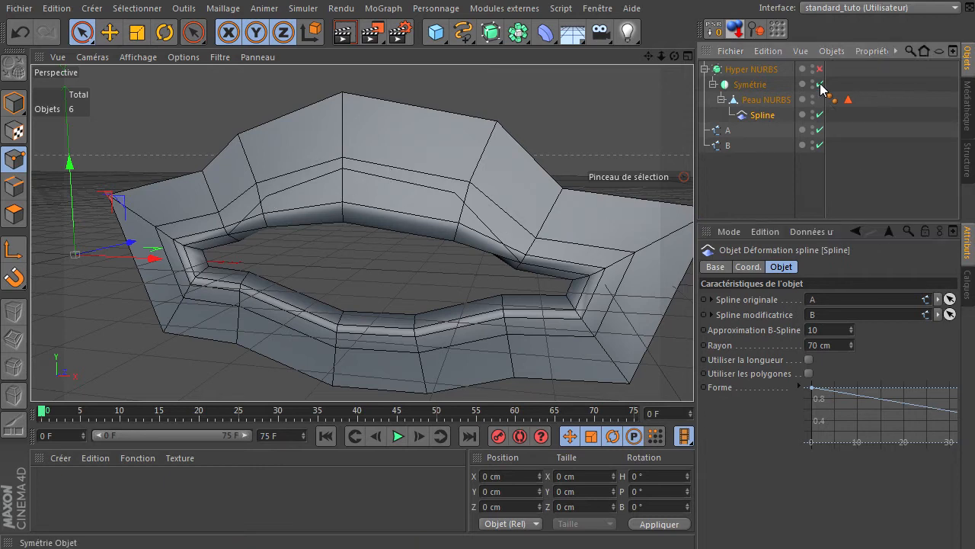
pyautogui.click(819, 69)
pyautogui.scroll(-5, 534, 168)
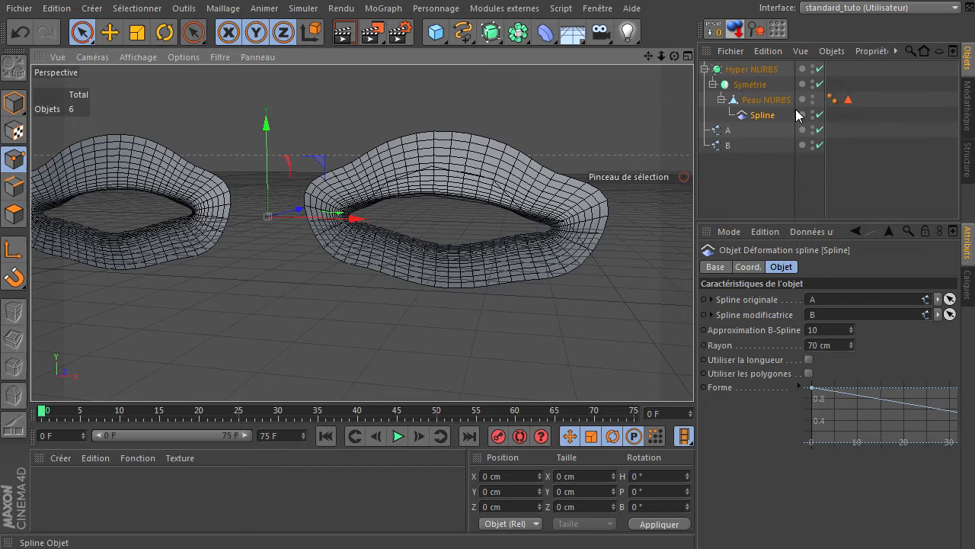
pyautogui.click(820, 114)
pyautogui.click(820, 114)
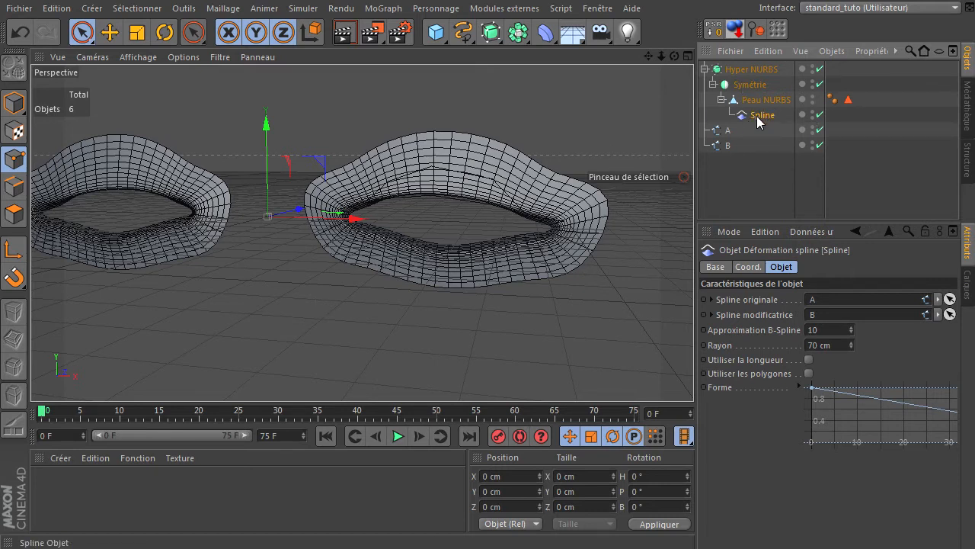
# Try the Spline deformer's use-length and use-polygons options on the eye mesh, and leave both disabled.
pyautogui.scroll(5, 362, 213)
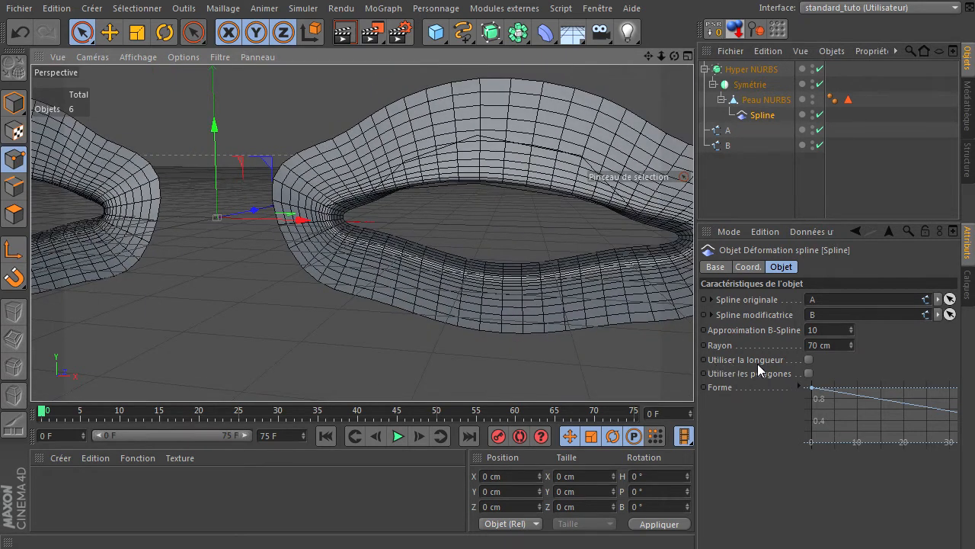
pyautogui.click(808, 360)
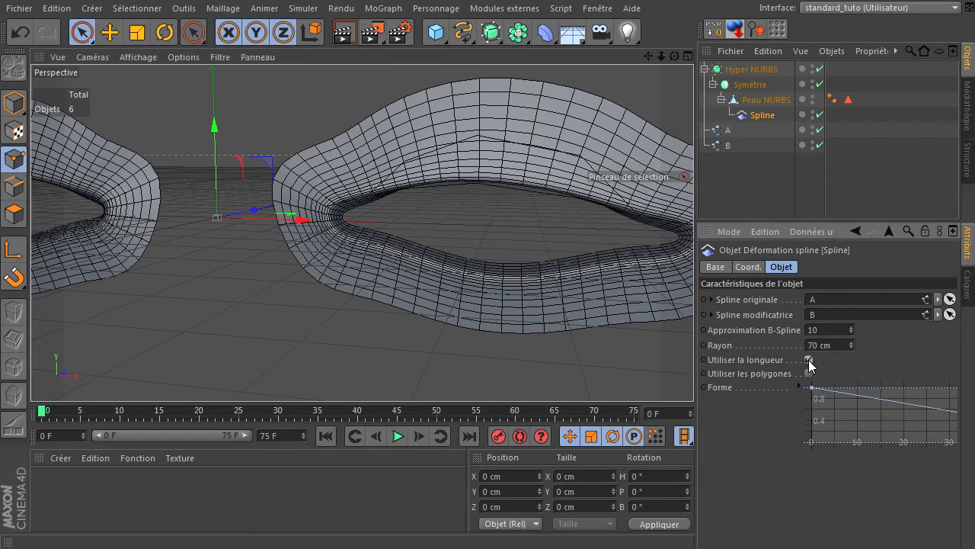
pyautogui.click(808, 373)
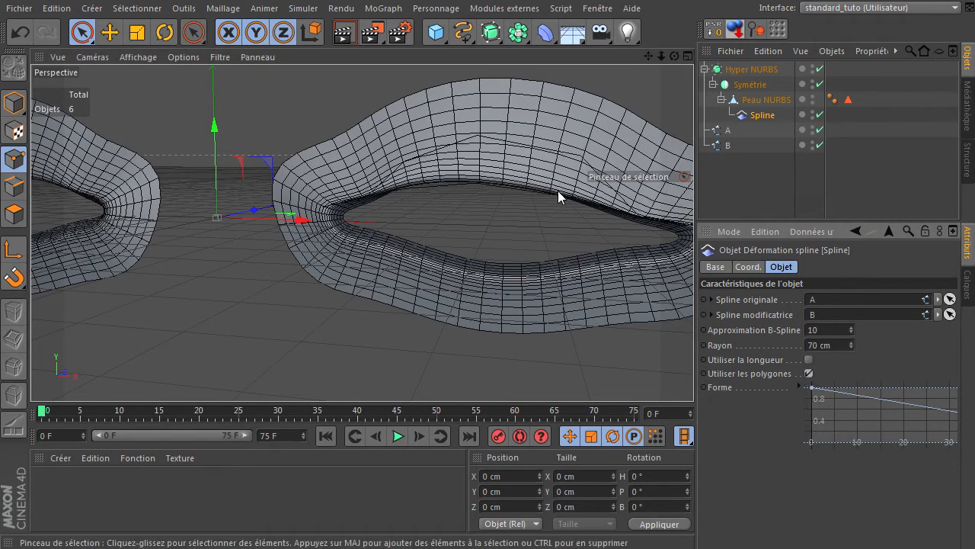
pyautogui.moveTo(647, 56); pyautogui.dragTo(572, 76)
pyautogui.moveTo(673, 56); pyautogui.dragTo(783, 361)
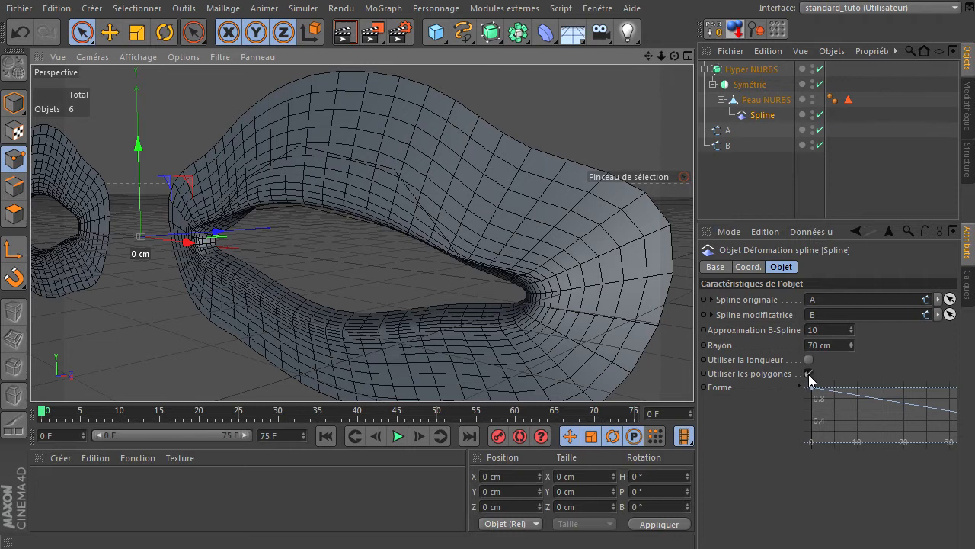
pyautogui.click(808, 374)
# Try a 10 cm radius on the Spline deformer with Hyper NURBS disabled, and reset the radius to 70 cm.
pyautogui.moveTo(840, 348); pyautogui.dragTo(731, 348)
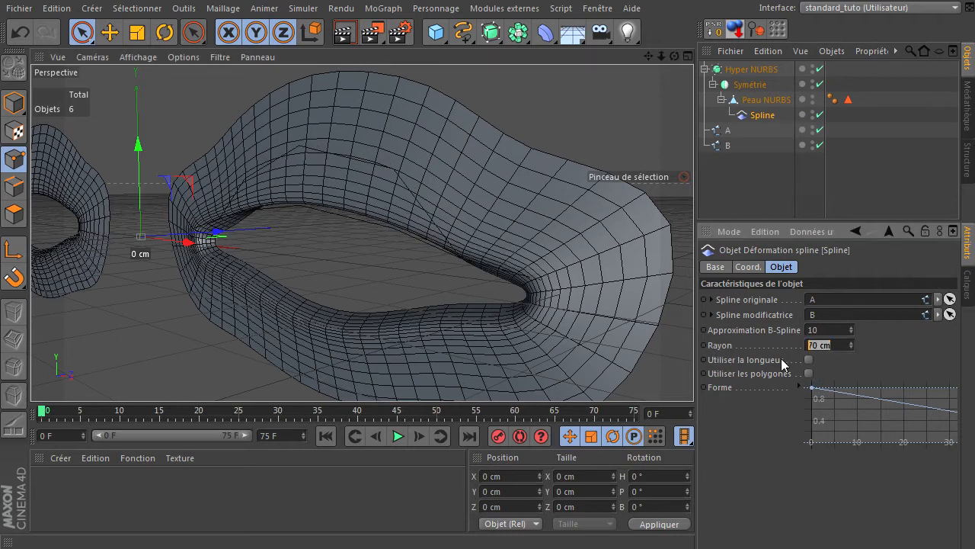
pyautogui.write('10')
pyautogui.press('Return')
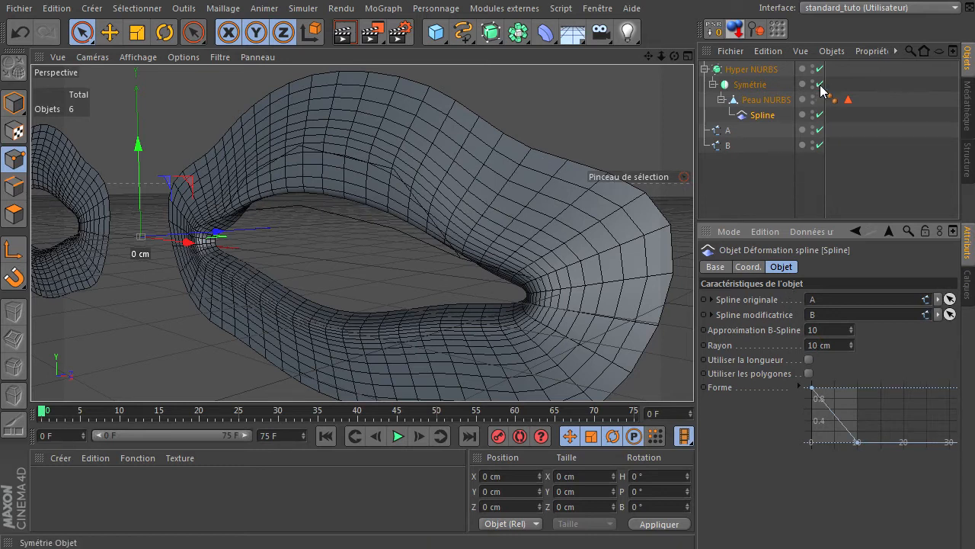
pyautogui.click(820, 68)
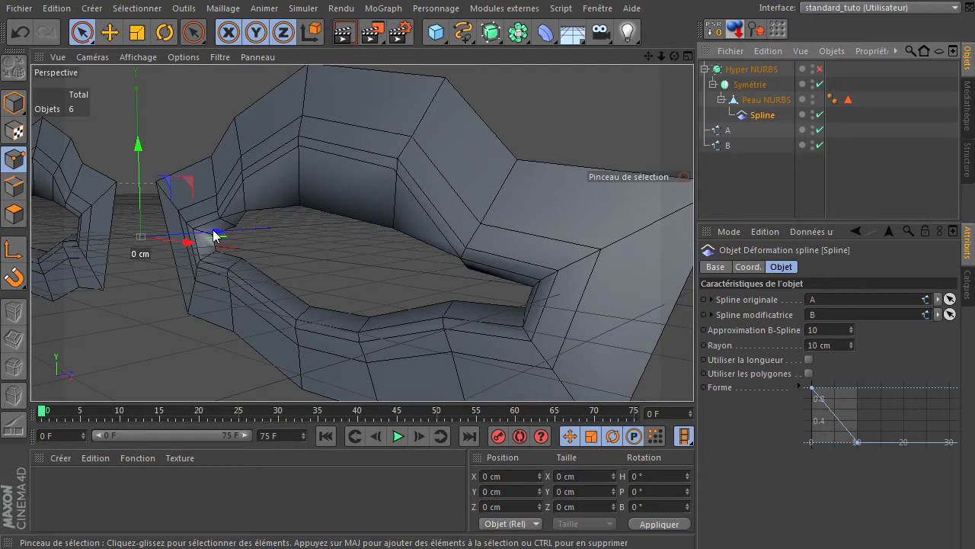
pyautogui.click(841, 345)
pyautogui.write('7')
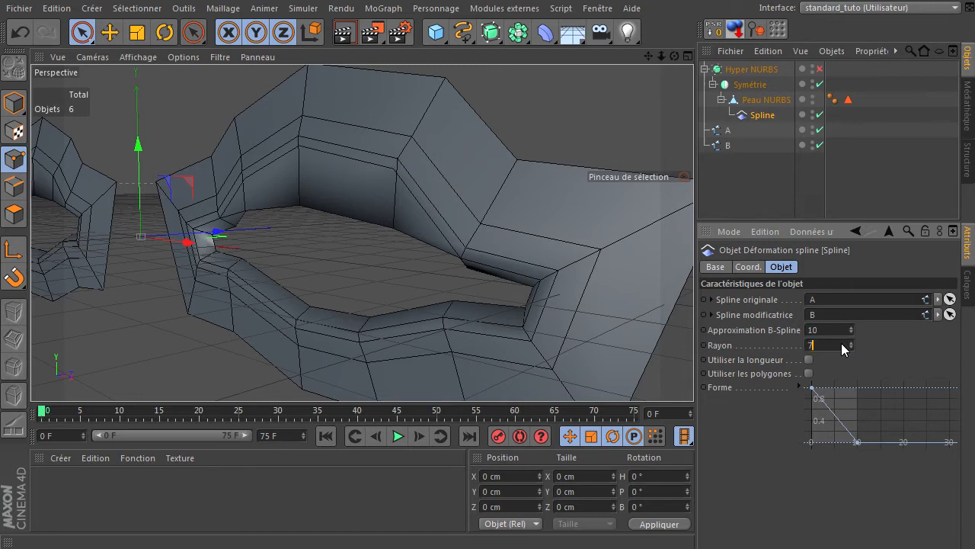
pyautogui.write('0')
pyautogui.press('Return')
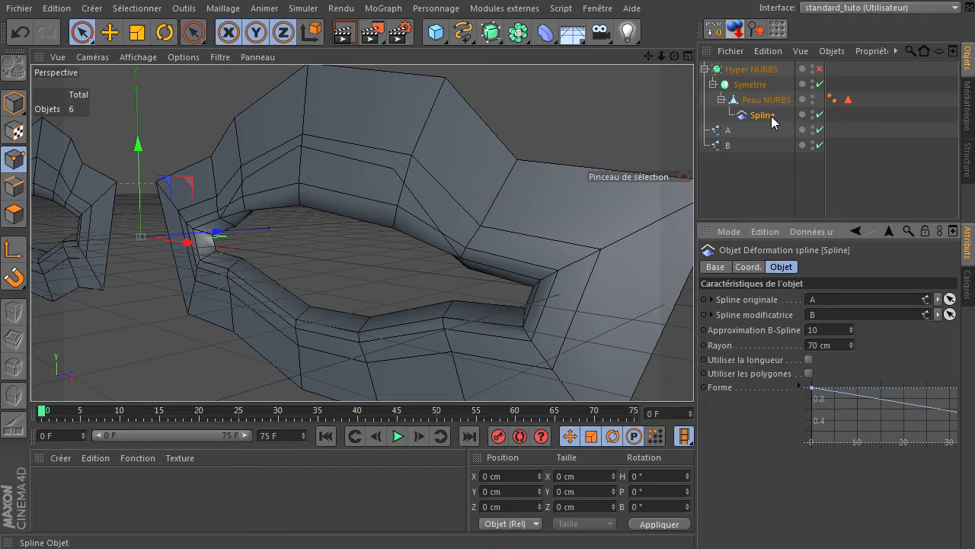
# Add a Sphérification deformer under Peau NURBS, above the Spline deformer, and move it to the centre of the original eye.
pyautogui.scroll(-10, 450, 185)
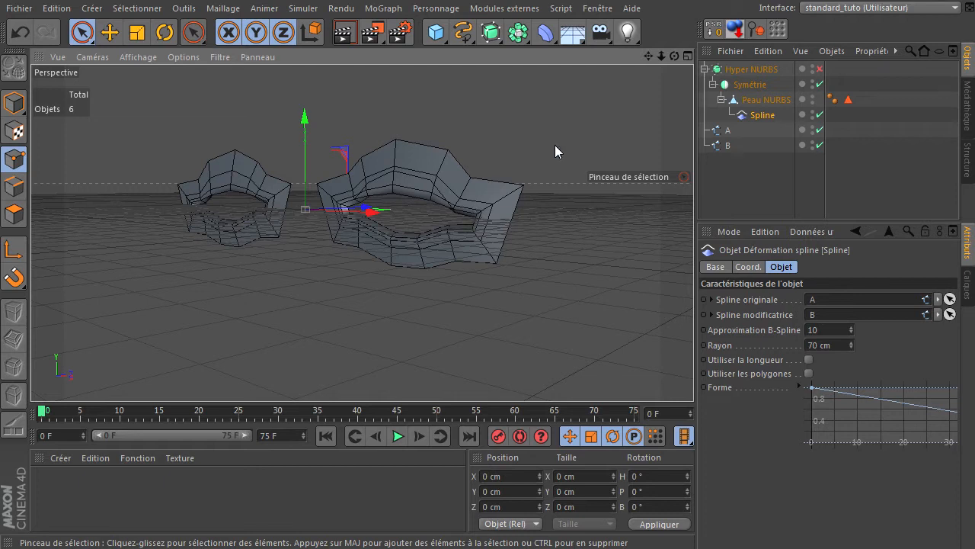
pyautogui.moveTo(675, 56); pyautogui.dragTo(694, 374)
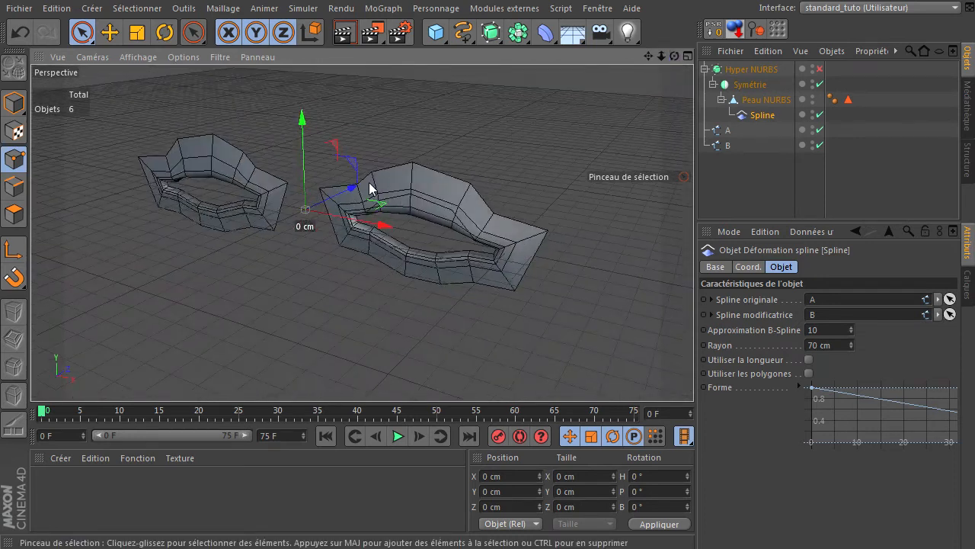
pyautogui.click(546, 32)
pyautogui.click(659, 156)
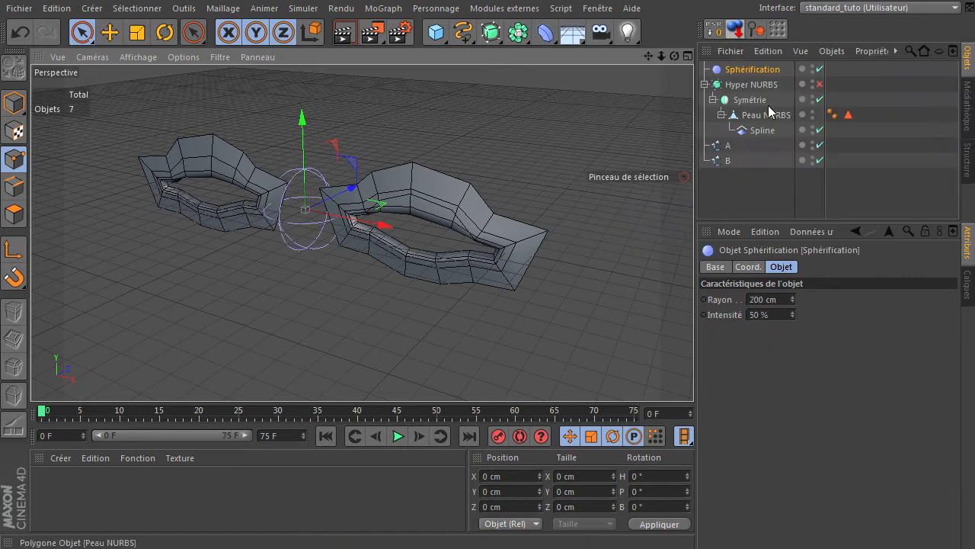
pyautogui.moveTo(755, 120); pyautogui.dragTo(754, 116)
pyautogui.moveTo(361, 223); pyautogui.dragTo(483, 224)
pyautogui.moveTo(420, 177)
pyautogui.mouseDown()
pyautogui.moveTo(421, 189)
pyautogui.moveTo(420, 180)
pyautogui.mouseUp()
# Enable Hyper NURBS and, facing the spherified eyes, compare them with the Spline deformer off and on.
pyautogui.click(833, 70)
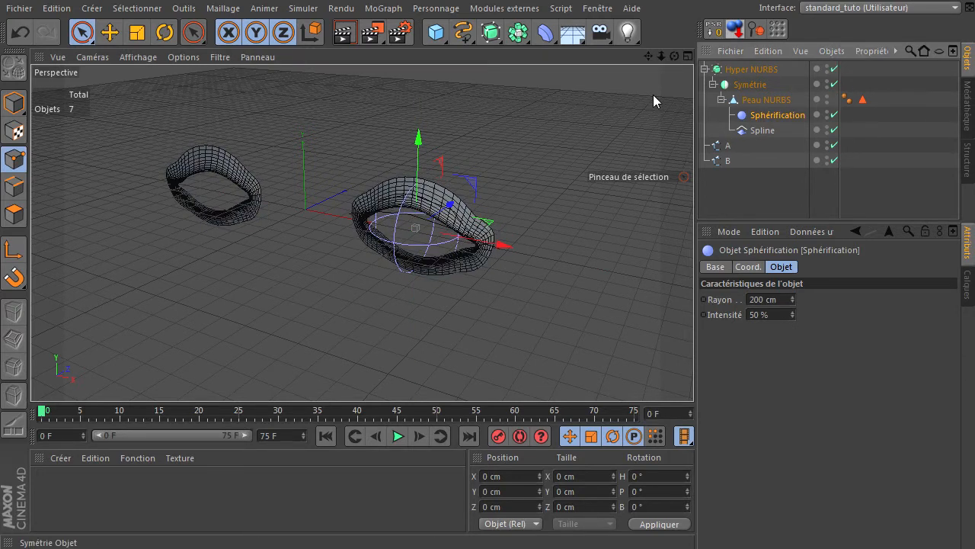
pyautogui.click(717, 190)
pyautogui.moveTo(674, 57); pyautogui.dragTo(700, 388)
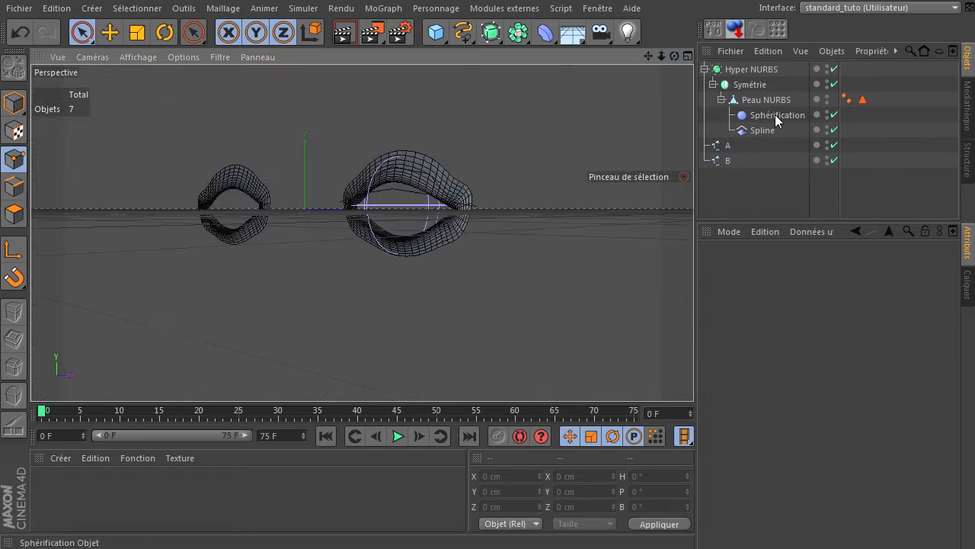
pyautogui.click(834, 130)
pyautogui.click(834, 131)
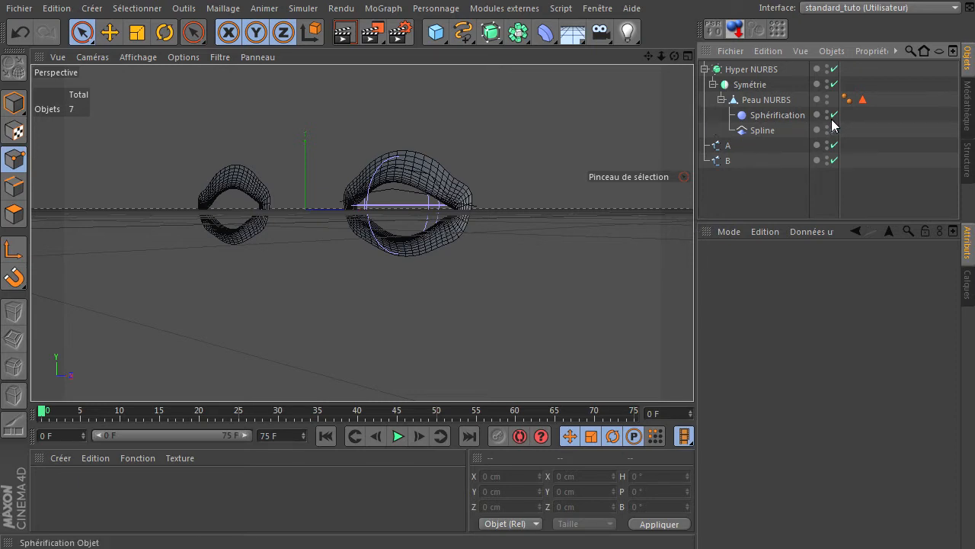
# Set the Spline deformer's B-Spline approximation to 11 and disable Hyper NURBS.
pyautogui.click(755, 131)
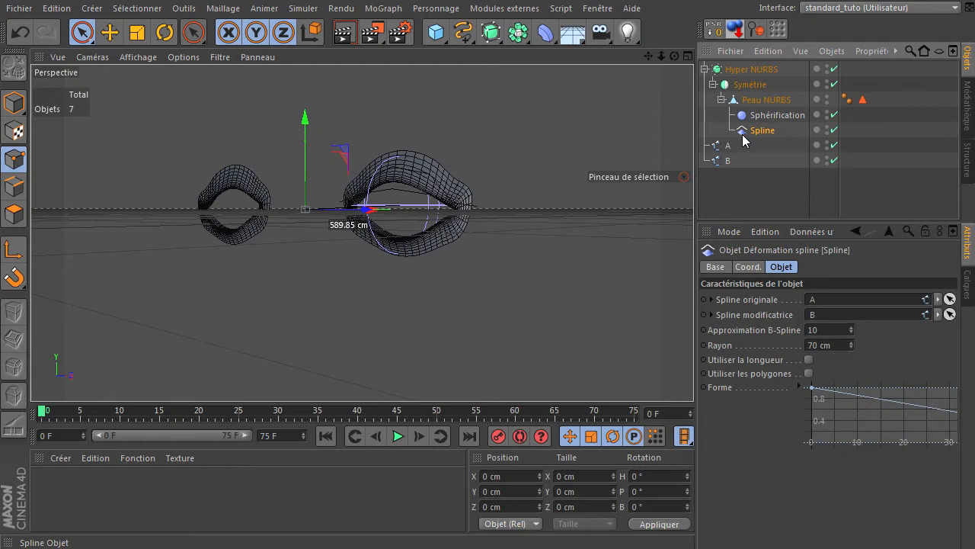
pyautogui.click(851, 327)
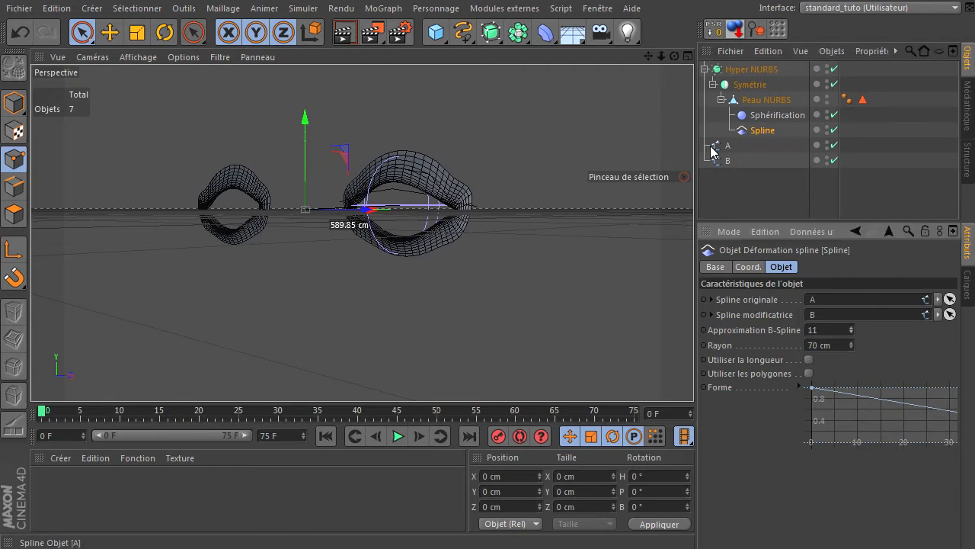
pyautogui.click(834, 70)
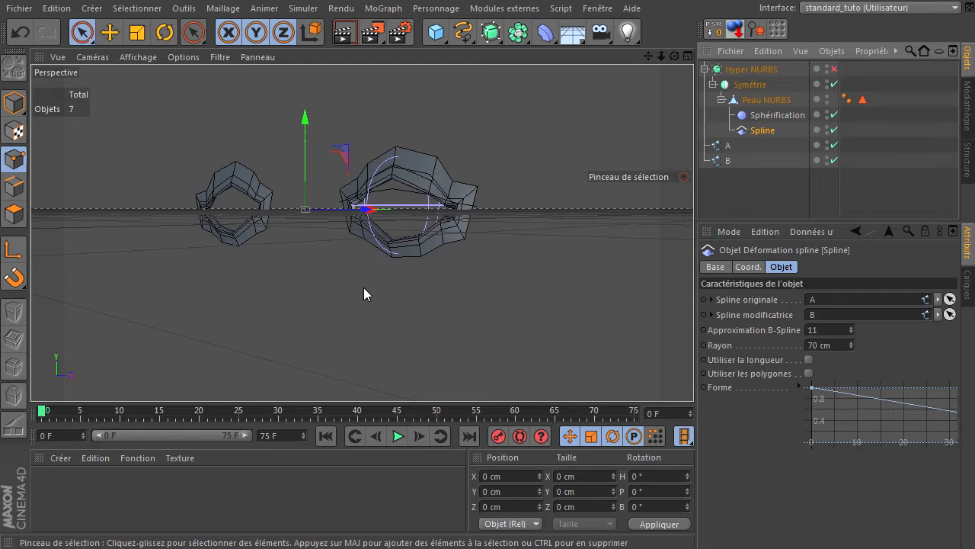
# Close the eye project without saving its changes.
pyautogui.click(16, 8)
pyautogui.click(70, 114)
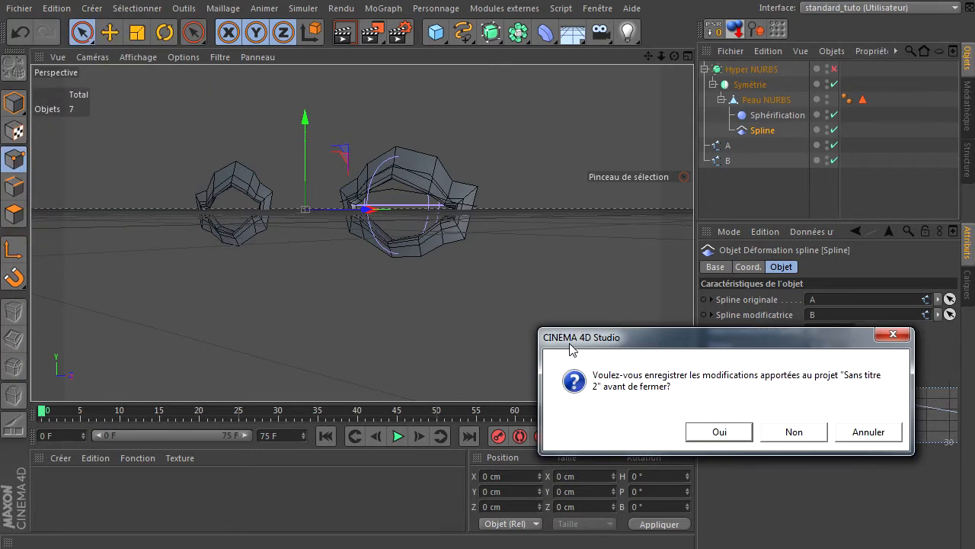
pyautogui.click(796, 432)
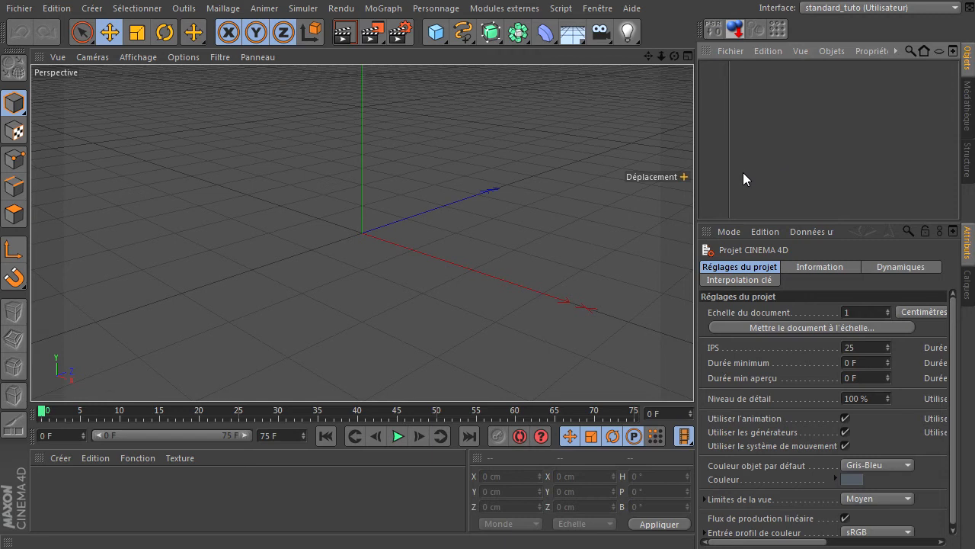
# Add a Collision deformer and a plane to the empty scene, enlarging the attributes area.
pyautogui.moveTo(545, 34); pyautogui.dragTo(972, 184)
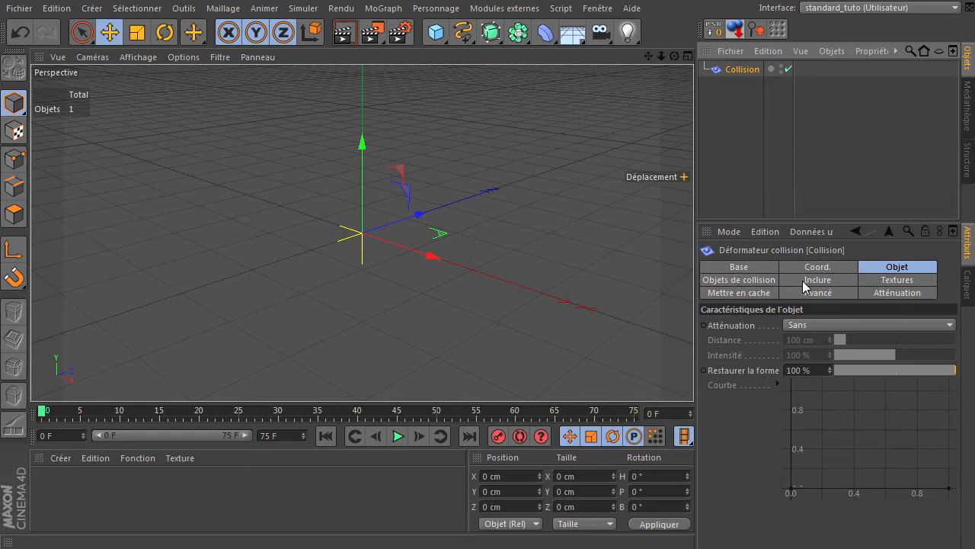
pyautogui.moveTo(824, 220); pyautogui.dragTo(828, 156)
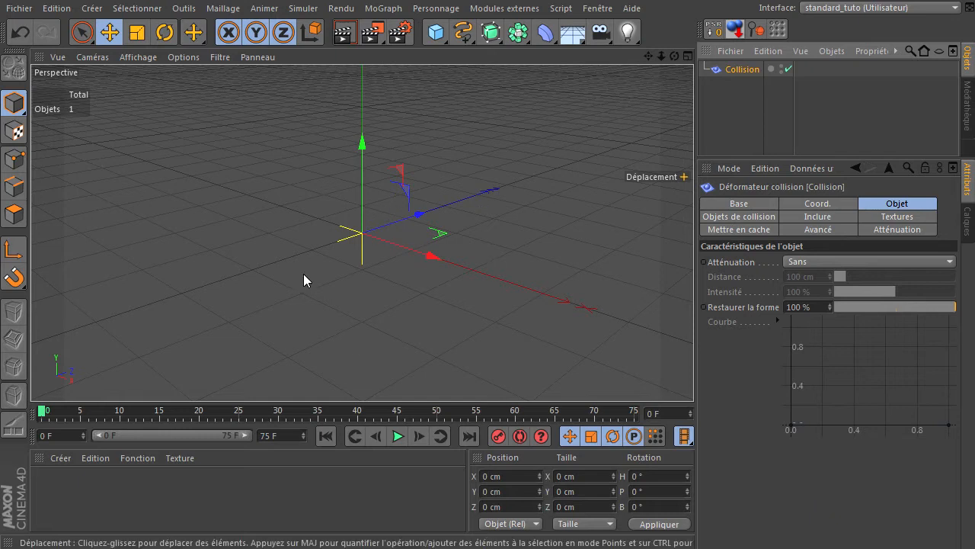
pyautogui.click(445, 39)
pyautogui.click(647, 78)
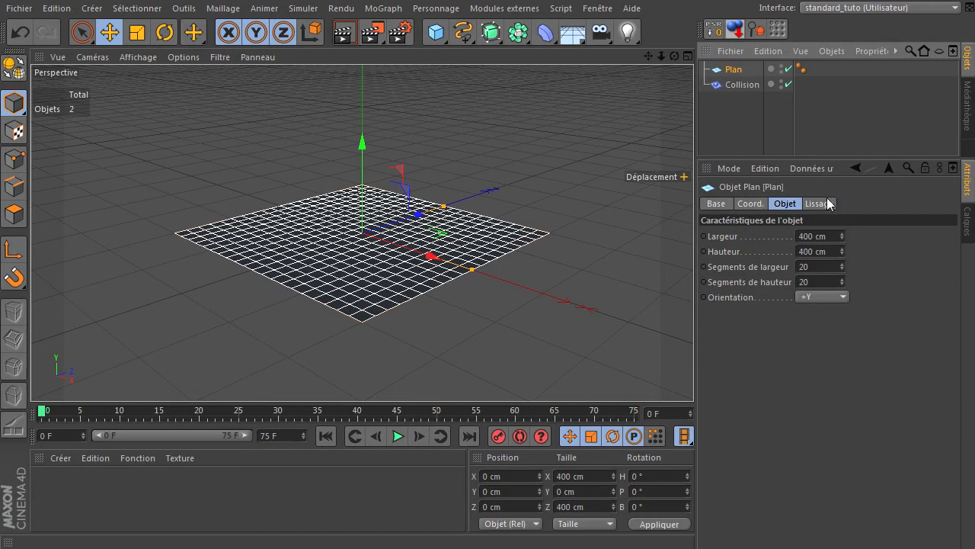
# Set the plane's width segments and height segments both to 40.
pyautogui.click(820, 266)
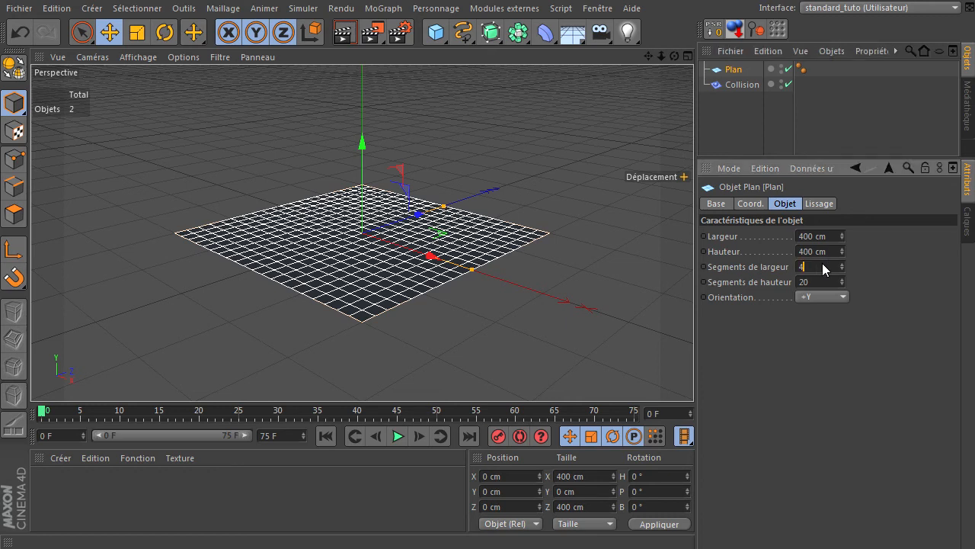
pyautogui.write('40')
pyautogui.press('Return')
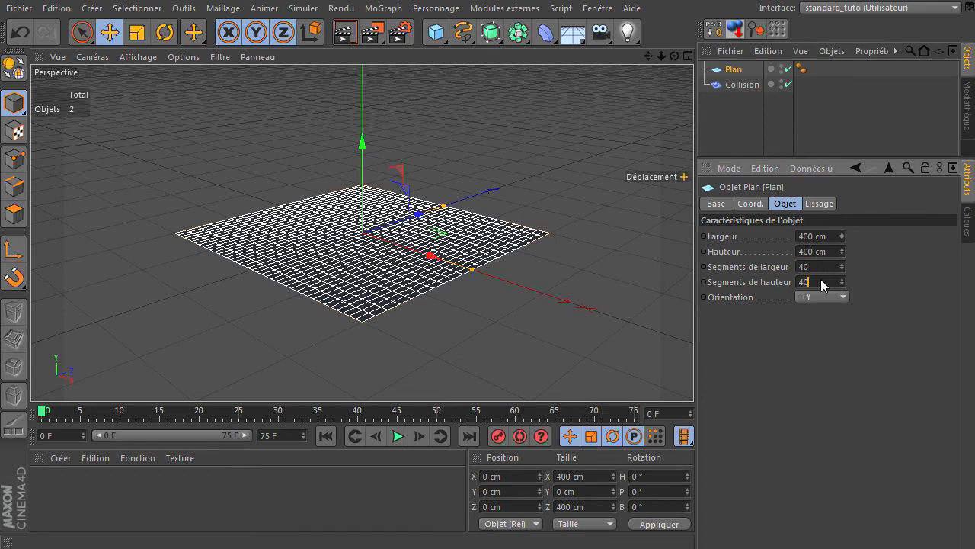
pyautogui.press('Return')
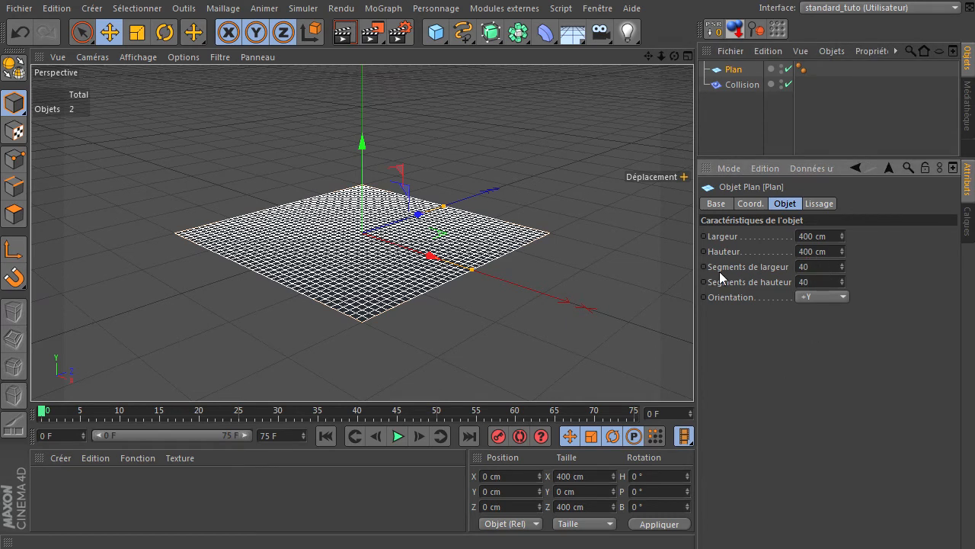
# Add a sphere to the scene and set its radius to 20 cm.
pyautogui.click(436, 32)
pyautogui.click(827, 70)
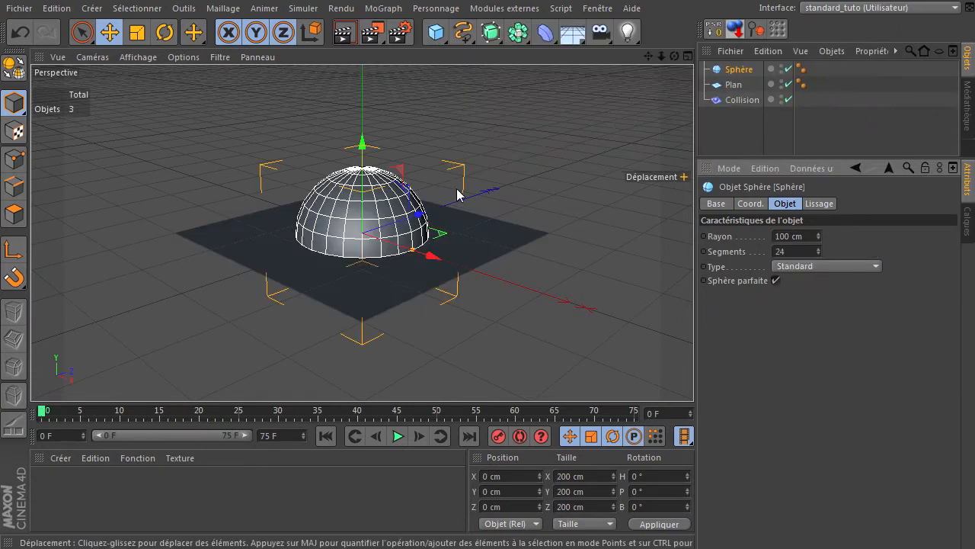
pyautogui.click(809, 239)
pyautogui.write('40')
pyautogui.press('Return')
pyautogui.scroll(3, 394, 264)
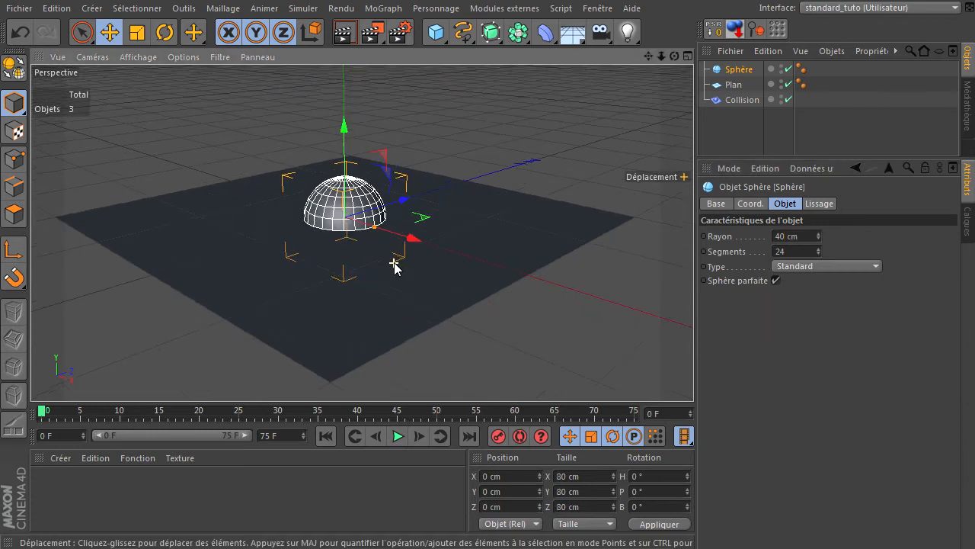
pyautogui.click(799, 237)
pyautogui.write('2')
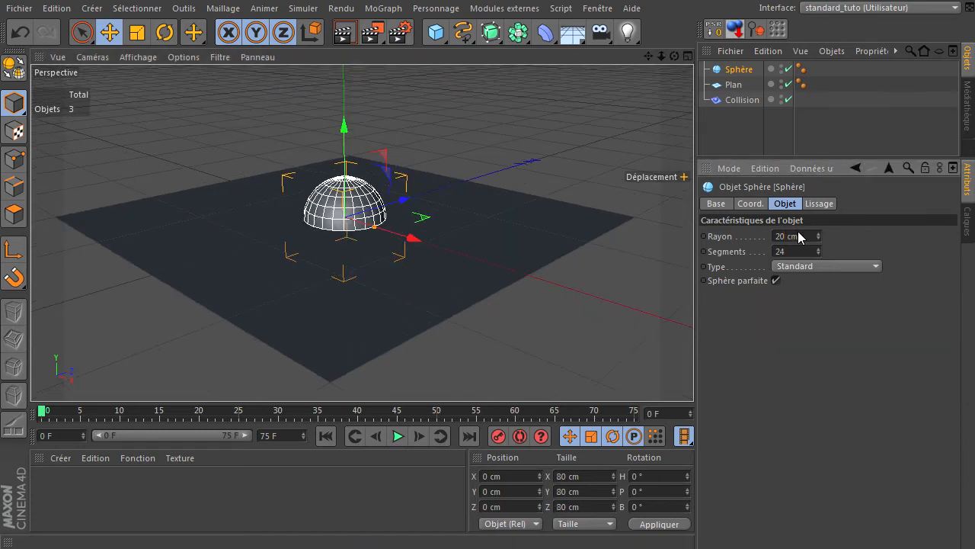
# Raise the sphere about 72 cm above the plane and display mesh lines over the shading in the viewport.
pyautogui.moveTo(346, 136); pyautogui.dragTo(349, 70)
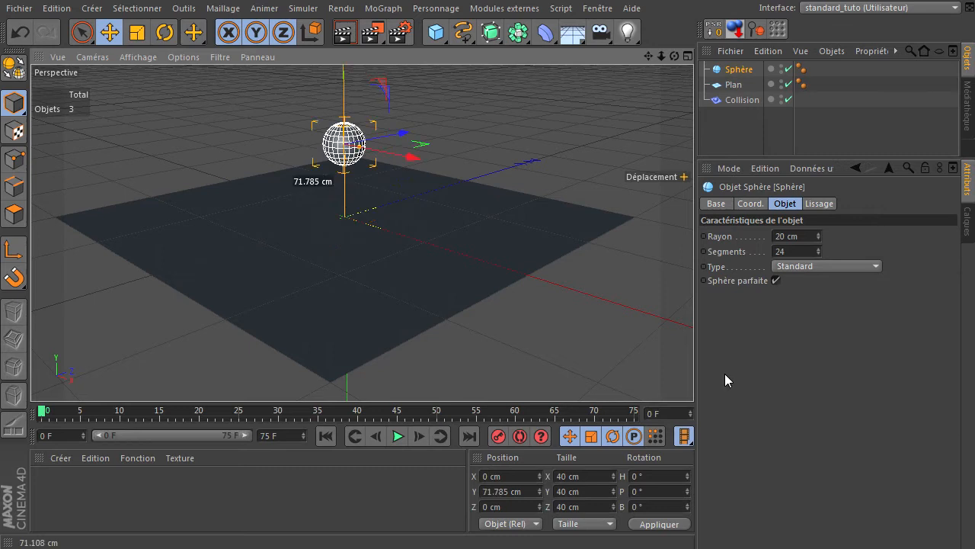
pyautogui.moveTo(648, 55); pyautogui.dragTo(693, 373)
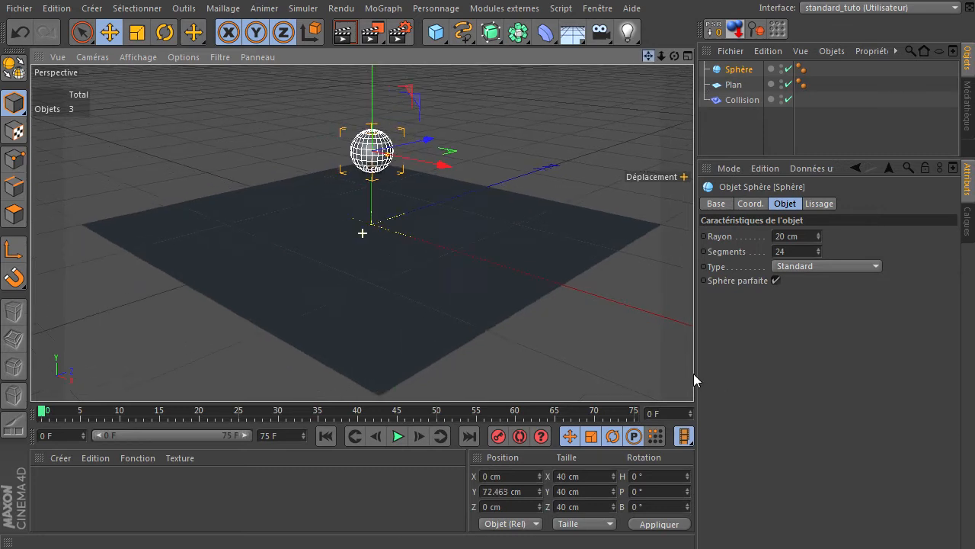
pyautogui.click(138, 57)
pyautogui.click(183, 94)
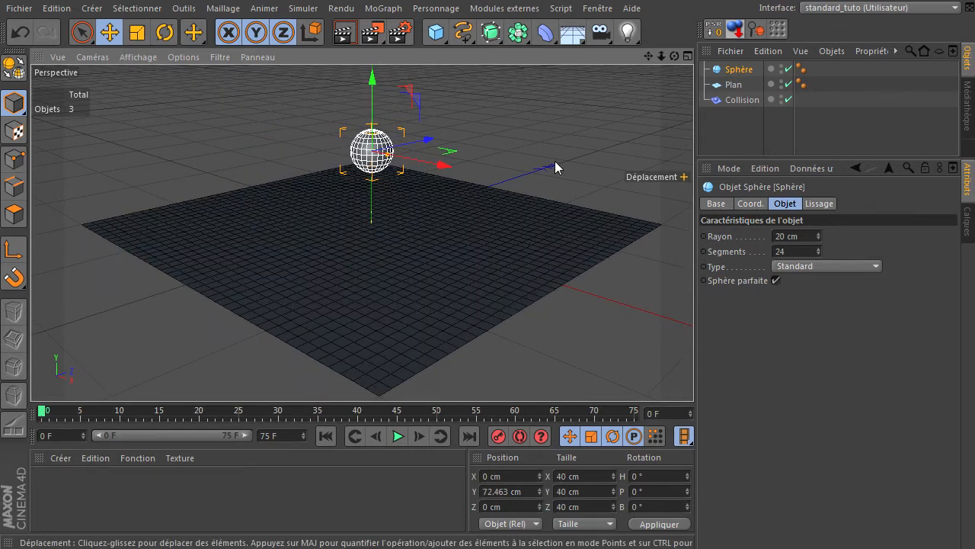
# Make the Collision deformer a child of the plane and add the sphere to its list of collision objects.
pyautogui.click(733, 85)
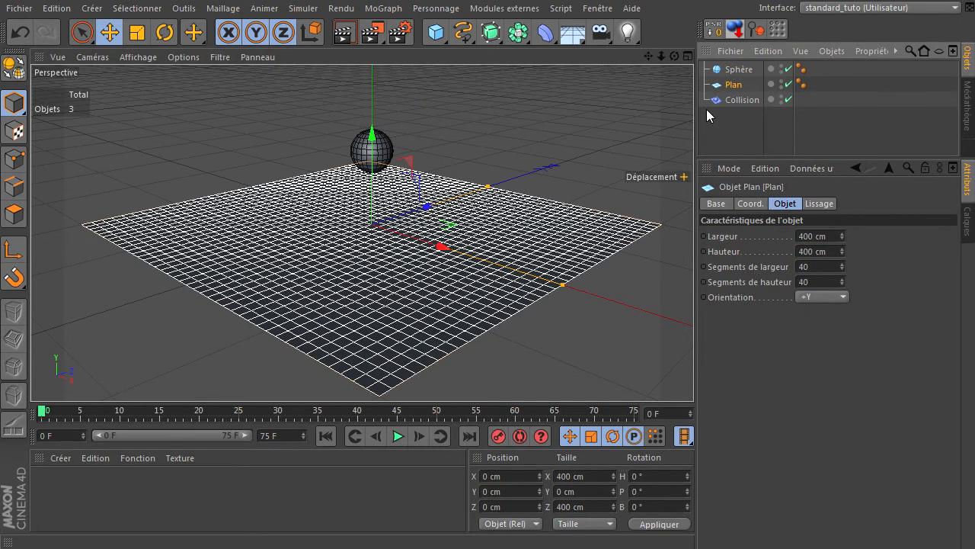
pyautogui.click(742, 104)
pyautogui.moveTo(740, 104); pyautogui.dragTo(736, 87)
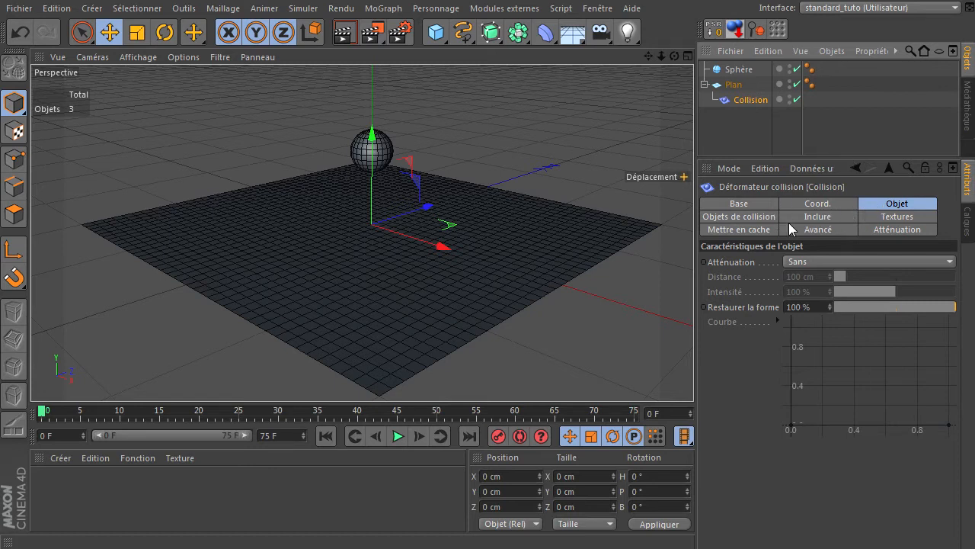
pyautogui.click(734, 221)
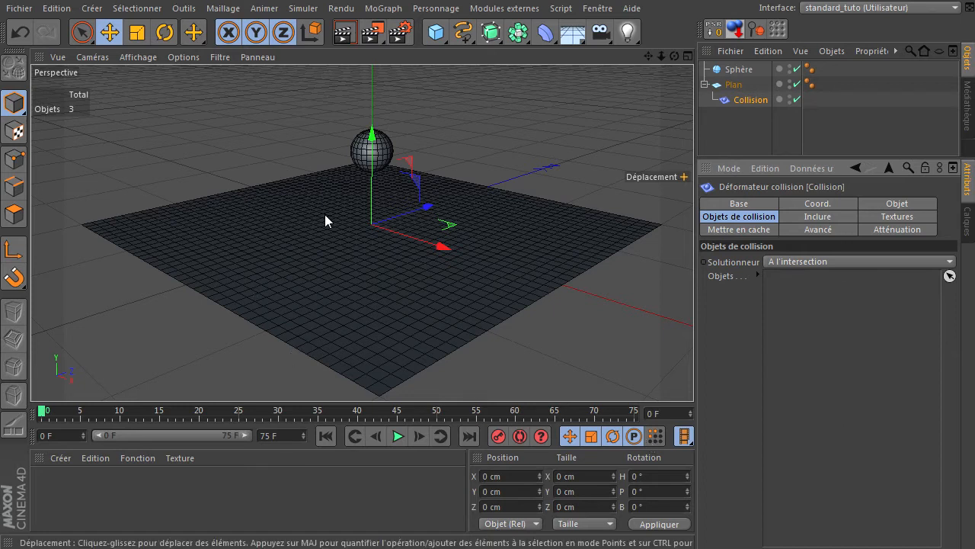
pyautogui.moveTo(736, 70); pyautogui.dragTo(809, 312)
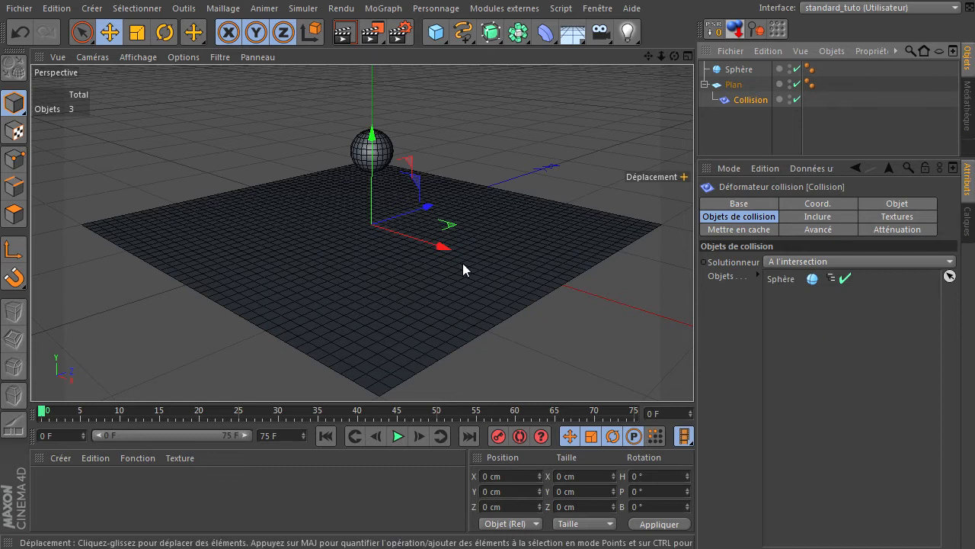
pyautogui.click(672, 141)
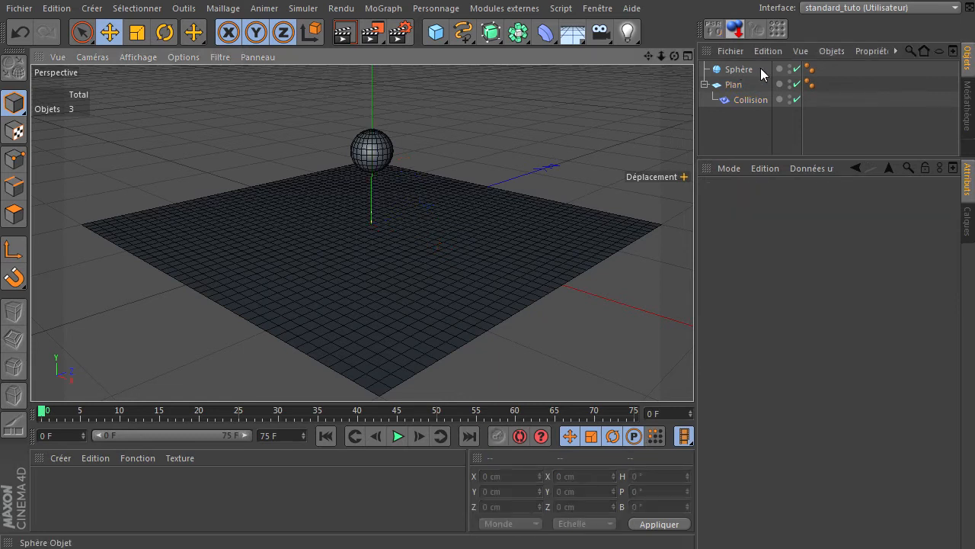
# Test the collision by lowering the sphere into the plane to Y about 5.5 cm and raising it to about 18.5 cm.
pyautogui.click(737, 70)
pyautogui.scroll(3, 363, 216)
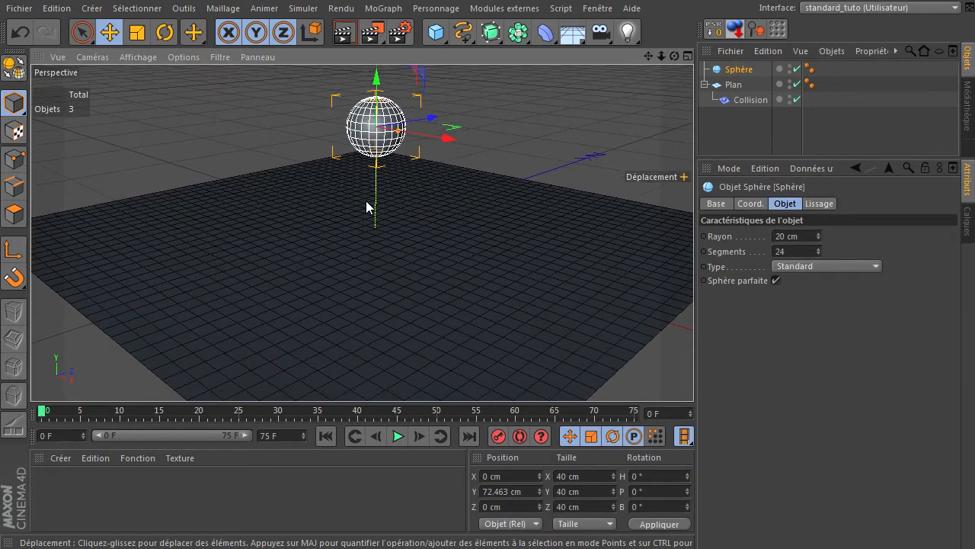
pyautogui.moveTo(374, 79); pyautogui.dragTo(382, 173)
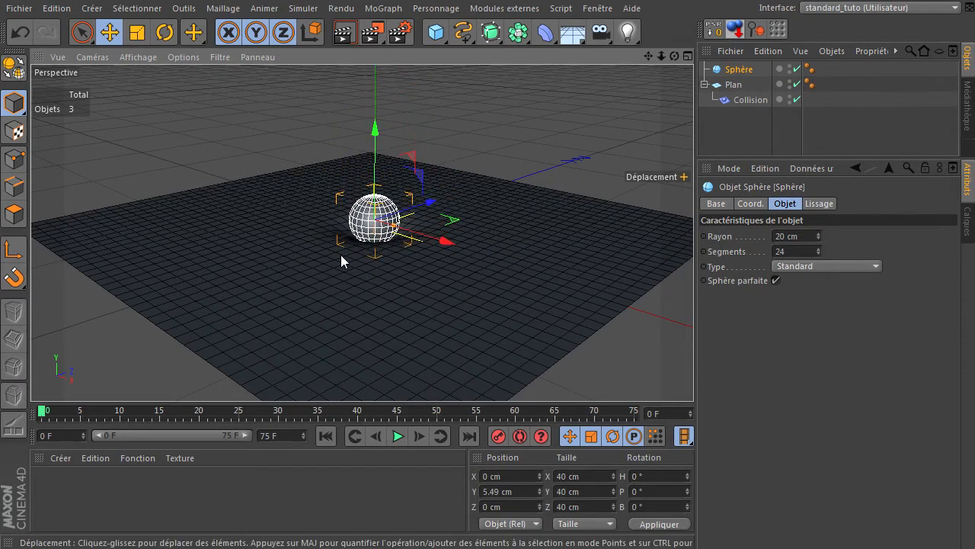
pyautogui.scroll(3, 402, 250)
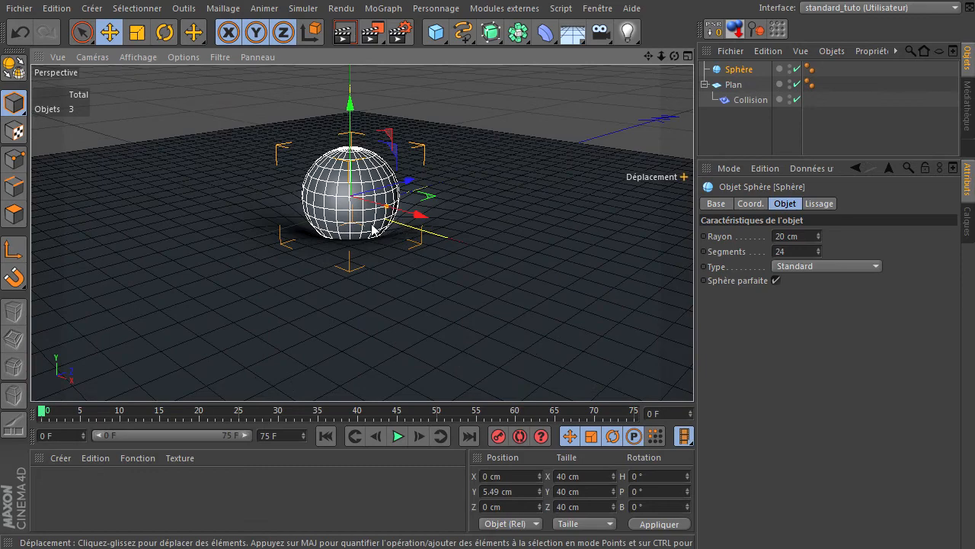
pyautogui.moveTo(694, 374)
pyautogui.mouseDown()
pyautogui.moveTo(705, 386)
pyautogui.moveTo(694, 369)
pyautogui.mouseUp()
pyautogui.moveTo(674, 56); pyautogui.dragTo(693, 374)
pyautogui.moveTo(351, 115); pyautogui.dragTo(429, 90)
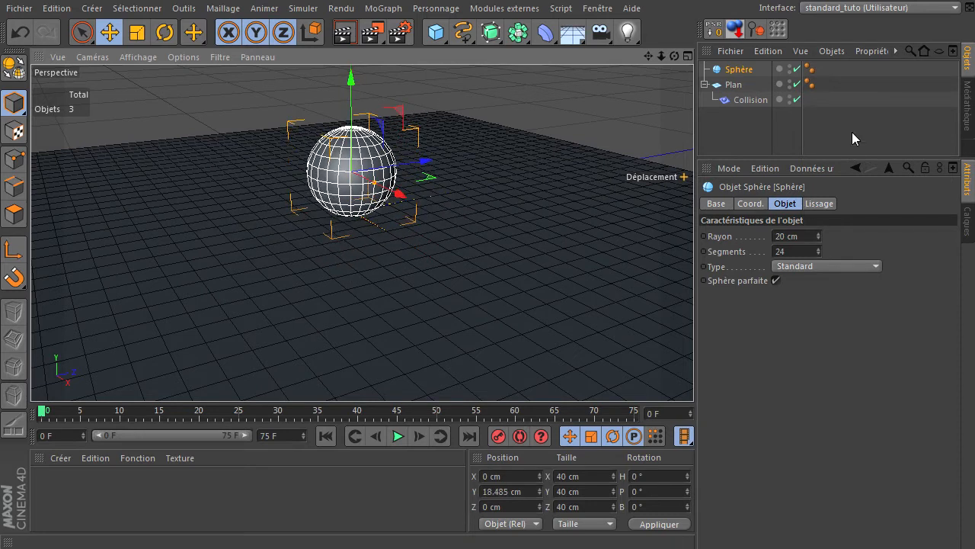
# View the Collision deformer's solver options and lower the sphere into the plane to Y about 3.6 cm.
pyautogui.click(750, 100)
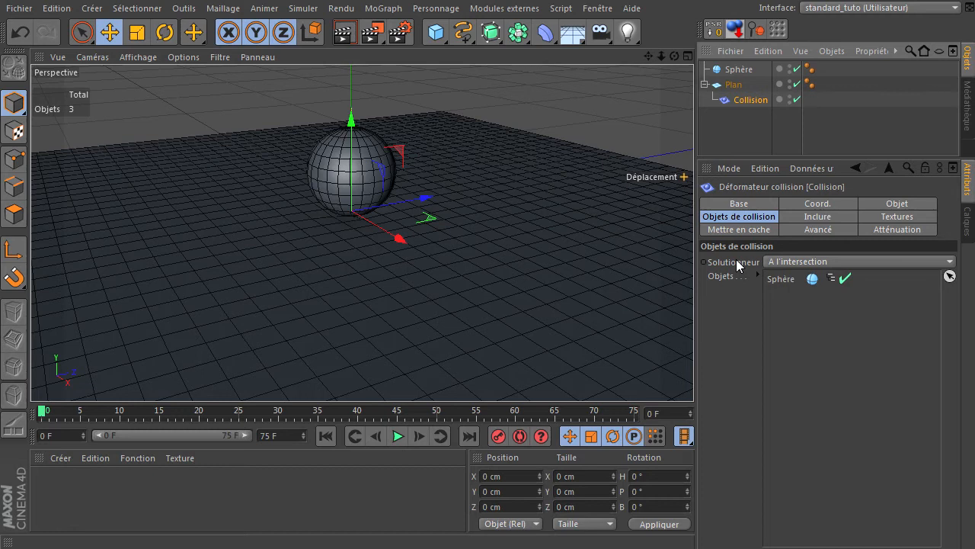
pyautogui.click(797, 262)
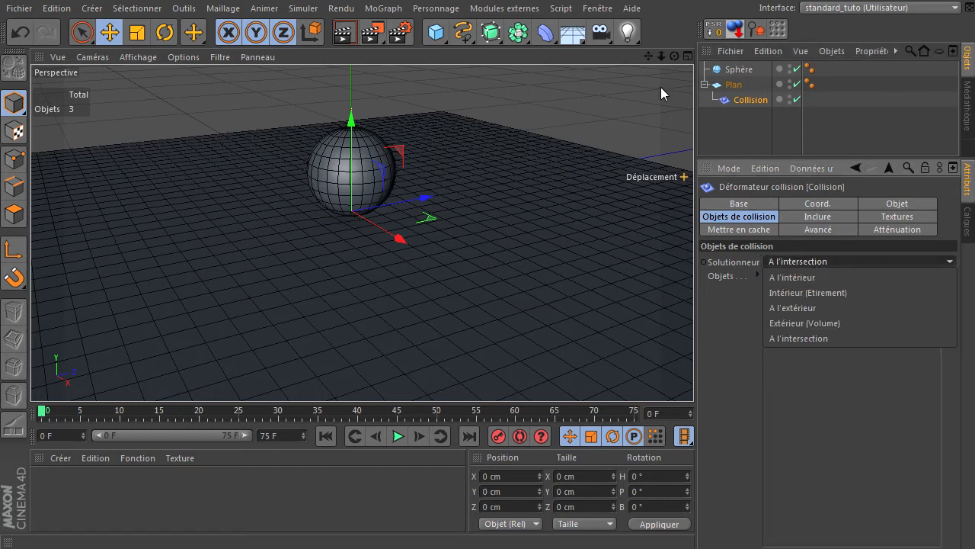
pyautogui.click(739, 104)
pyautogui.click(739, 69)
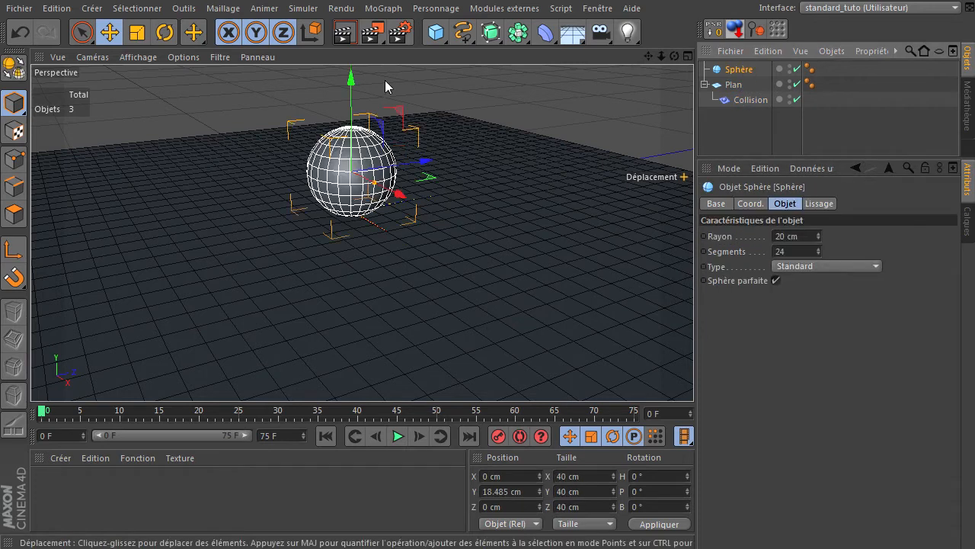
pyautogui.moveTo(352, 77); pyautogui.dragTo(366, 112)
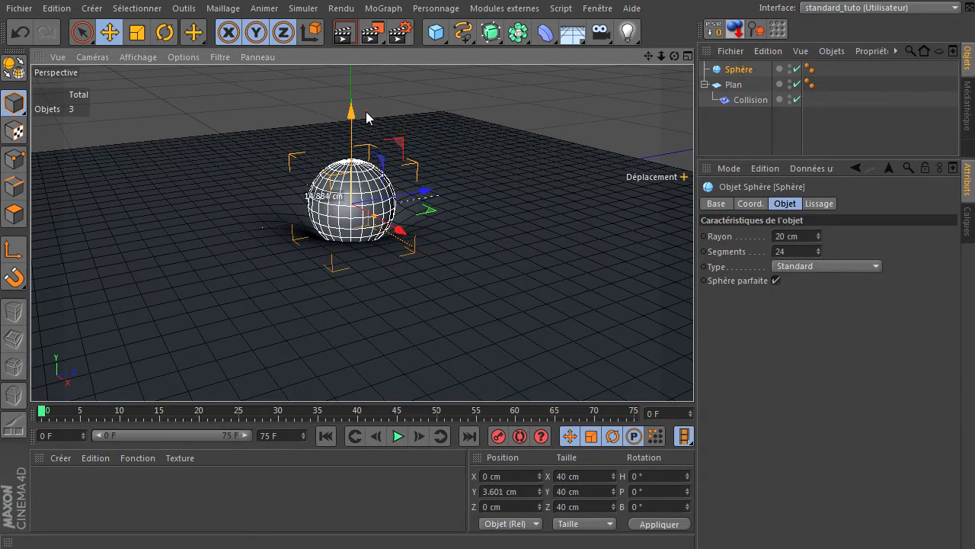
# Try the Collision solver modes Extérieur (Volume), A l'extérieur, Intérieur (Etirement) and A l'intérieur, and return to A l'intersection.
pyautogui.click(744, 103)
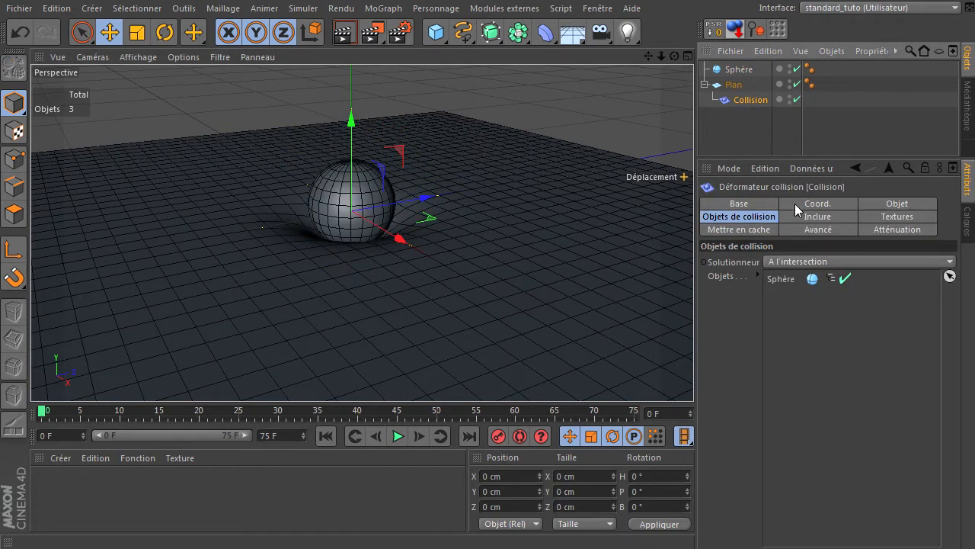
pyautogui.click(788, 264)
pyautogui.click(816, 324)
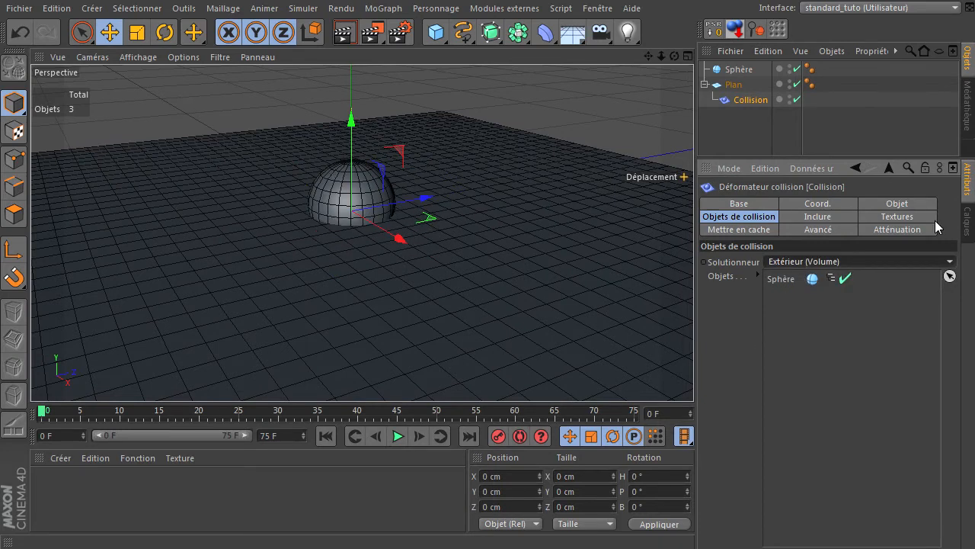
pyautogui.click(799, 261)
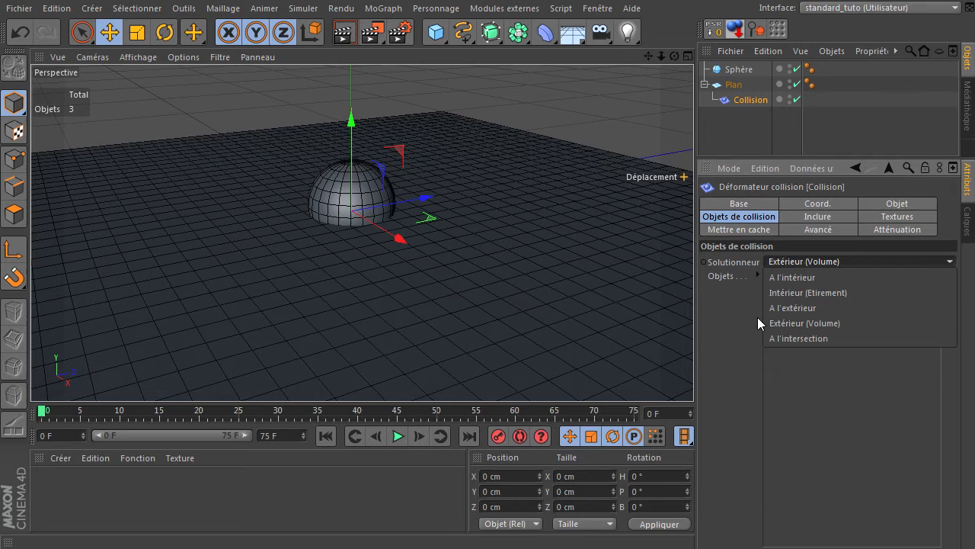
pyautogui.click(813, 308)
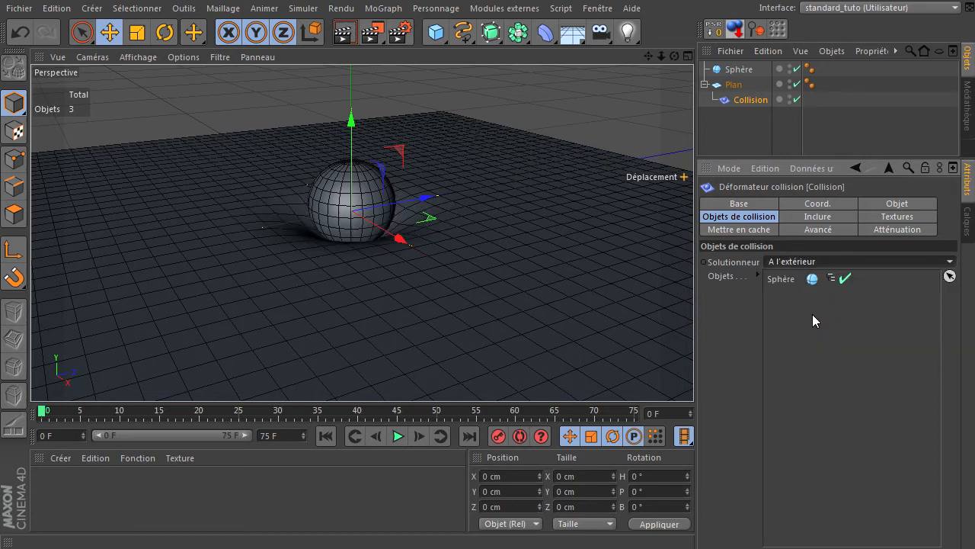
pyautogui.click(800, 262)
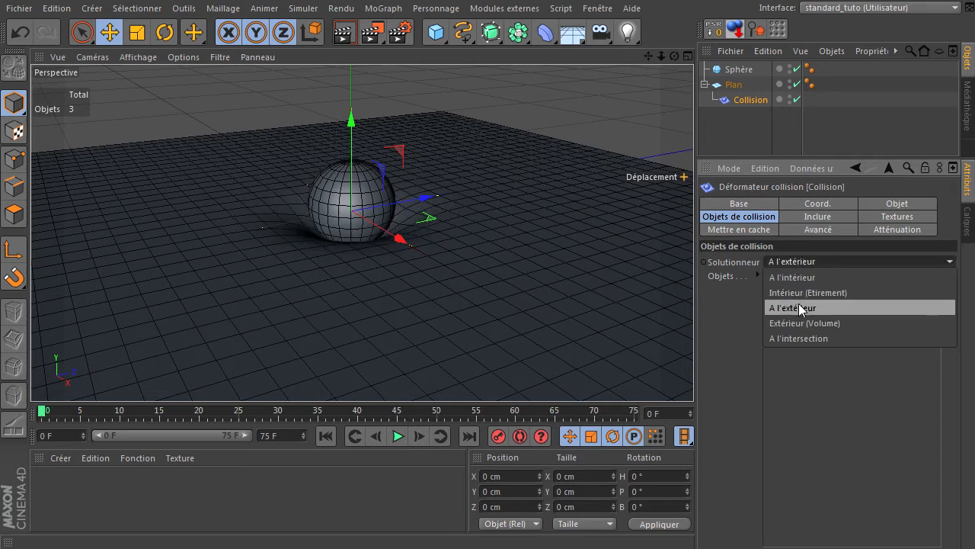
pyautogui.click(804, 295)
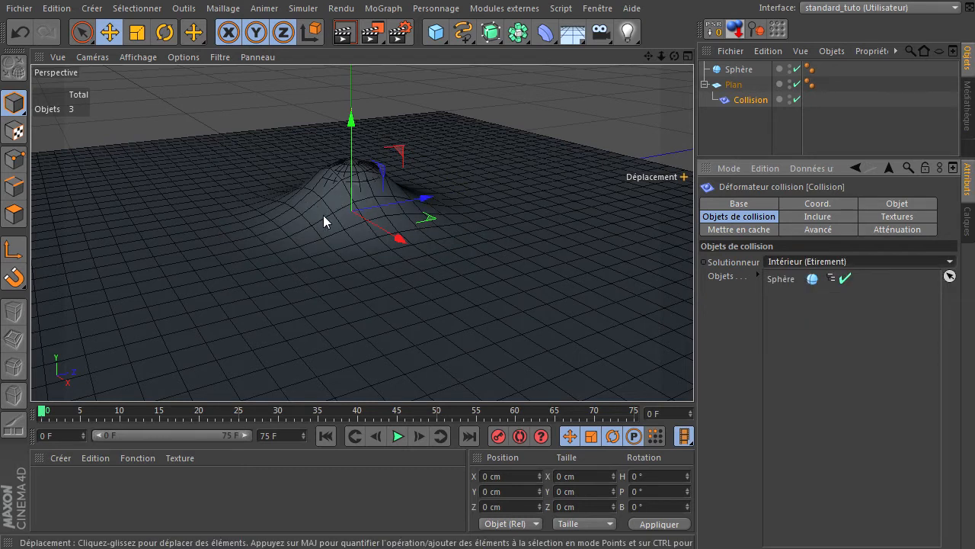
pyautogui.click(815, 263)
pyautogui.click(815, 276)
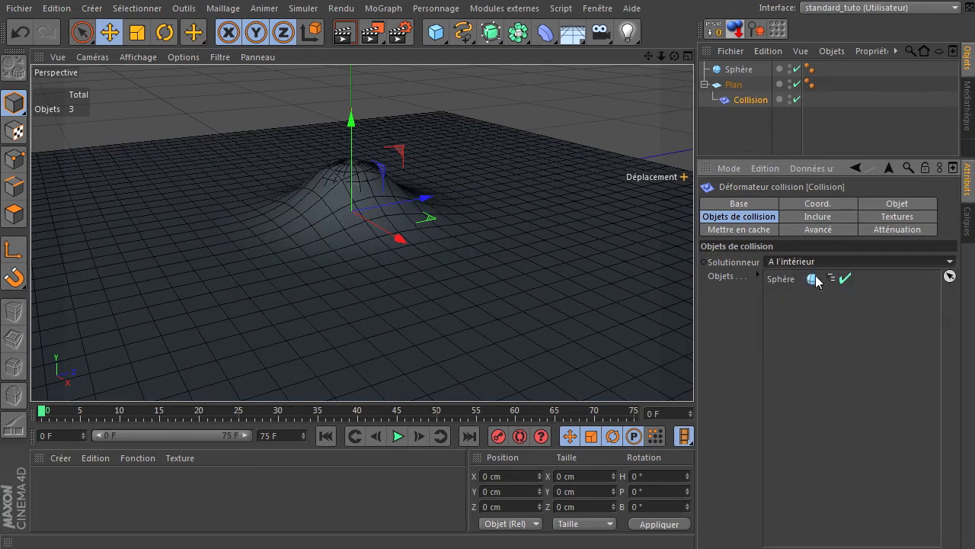
pyautogui.click(829, 261)
pyautogui.click(815, 333)
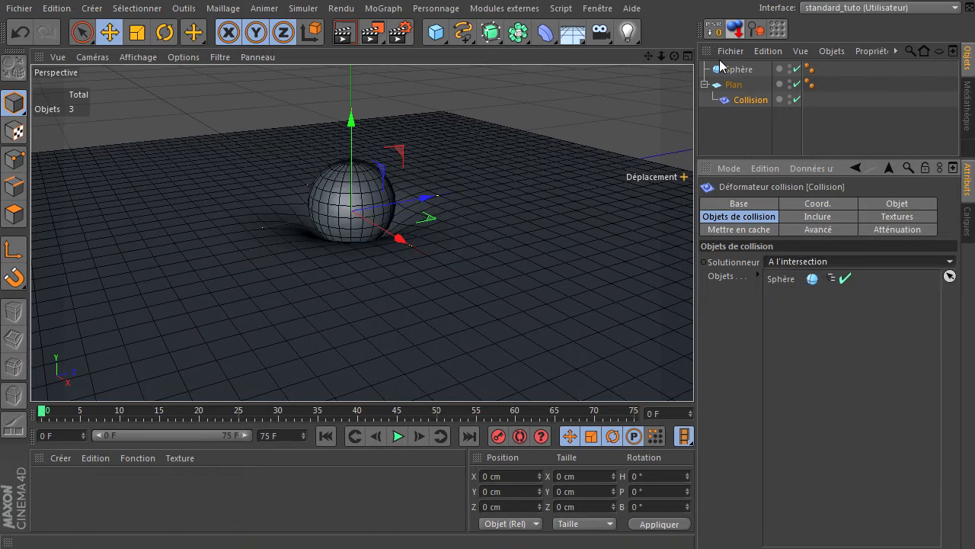
# Take the Collision deformer out of the plane's hierarchy and duplicate the plane.
pyautogui.click(722, 127)
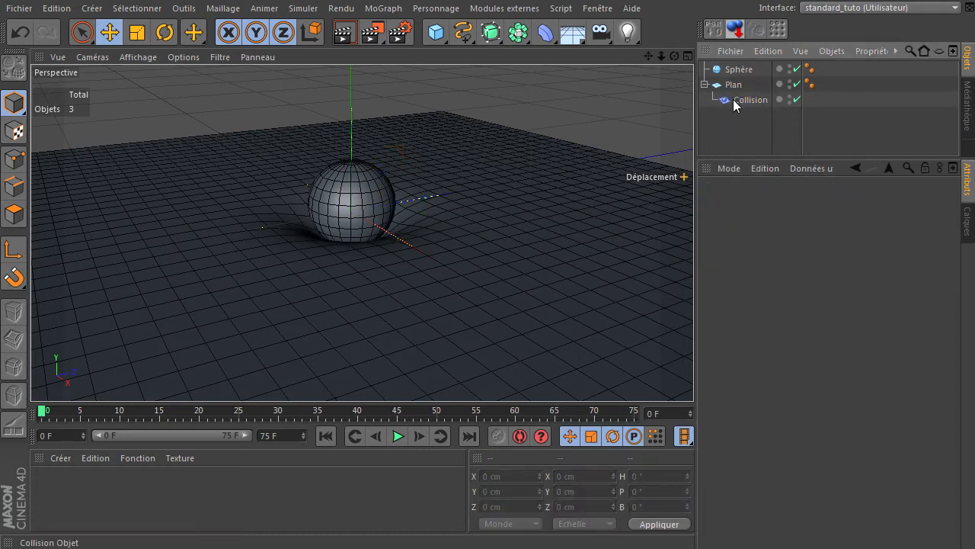
pyautogui.click(736, 99)
pyautogui.click(732, 85)
pyautogui.moveTo(731, 85)
pyautogui.keyDown('ctrl'); pyautogui.mouseDown()
pyautogui.moveTo(721, 86)
pyautogui.moveTo(726, 96)
pyautogui.mouseUp(); pyautogui.keyUp('ctrl')
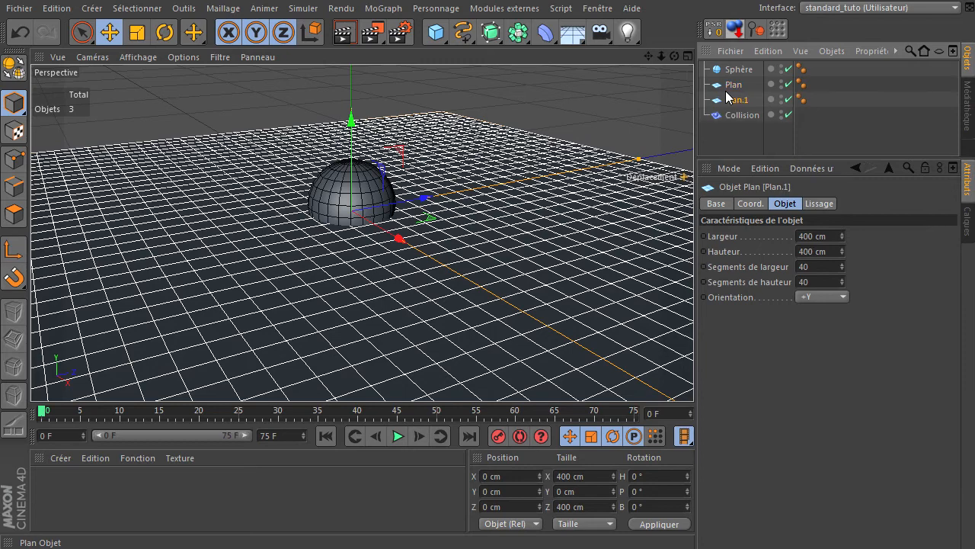
# Move the duplicated plane about 405 cm along Z so that it lies beside the original plane.
pyautogui.moveTo(424, 201); pyautogui.dragTo(719, 371)
pyautogui.moveTo(660, 55); pyautogui.dragTo(548, 56)
pyautogui.moveTo(647, 55); pyautogui.dragTo(359, 229)
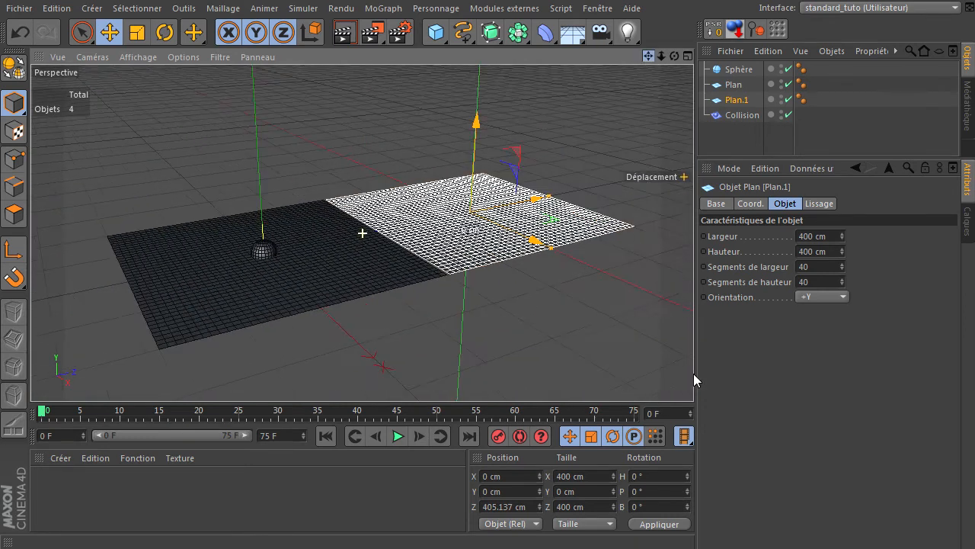
# Group the two planes under a null object and select the Collision deformer.
pyautogui.moveTo(826, 88); pyautogui.dragTo(741, 113)
pyautogui.hotkey('alt', 'g')
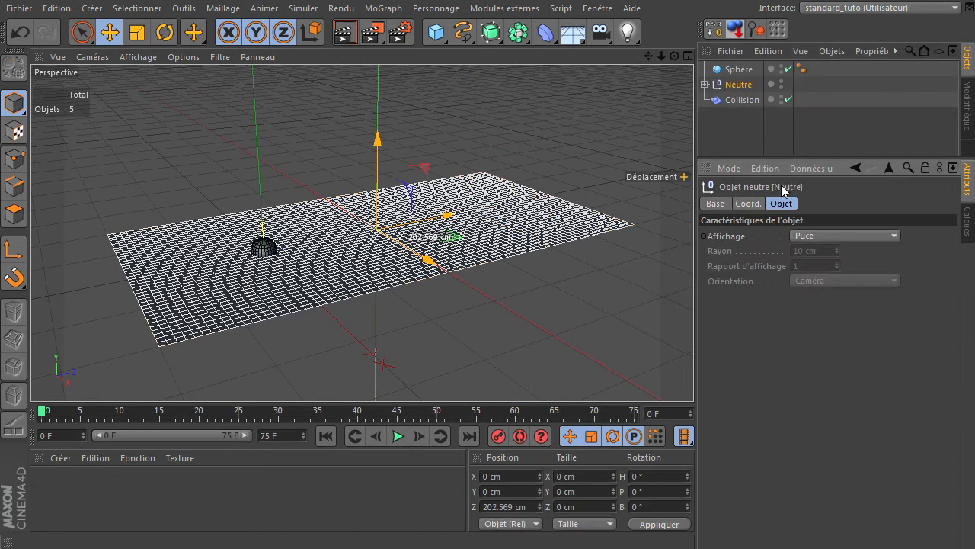
pyautogui.click(734, 100)
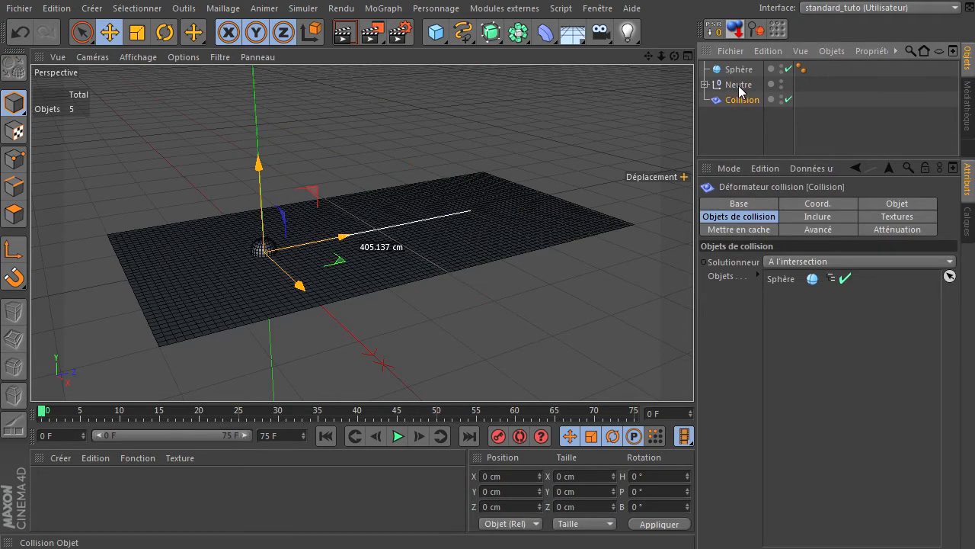
# Place the Collision deformer inside the Neutre group, below Plan and Plan.1.
pyautogui.moveTo(740, 89); pyautogui.dragTo(739, 86)
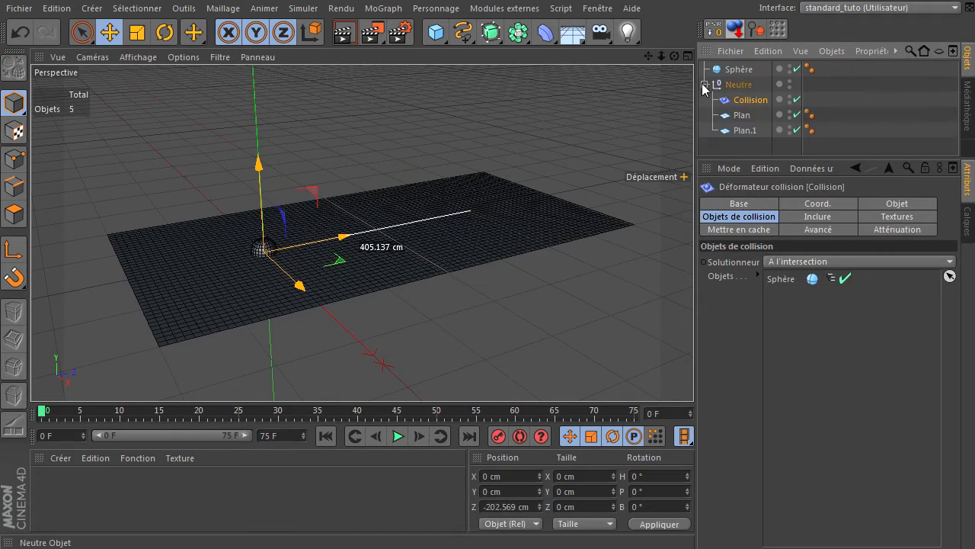
pyautogui.moveTo(732, 145); pyautogui.dragTo(742, 92)
pyautogui.click(739, 147)
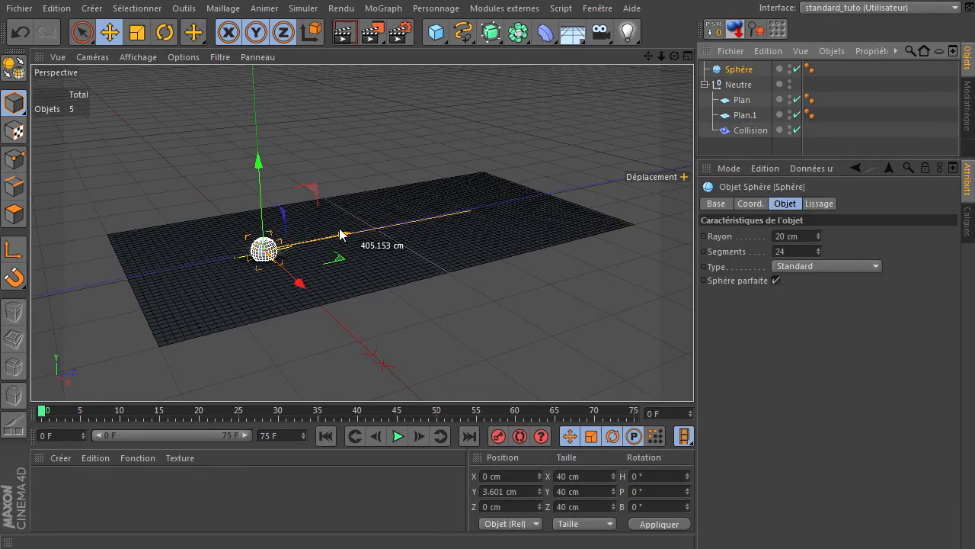
# Move the sphere onto the second plane, to about Z 335 cm and Y 10 cm.
pyautogui.scroll(4, 312, 258)
pyautogui.moveTo(281, 191); pyautogui.dragTo(546, 136)
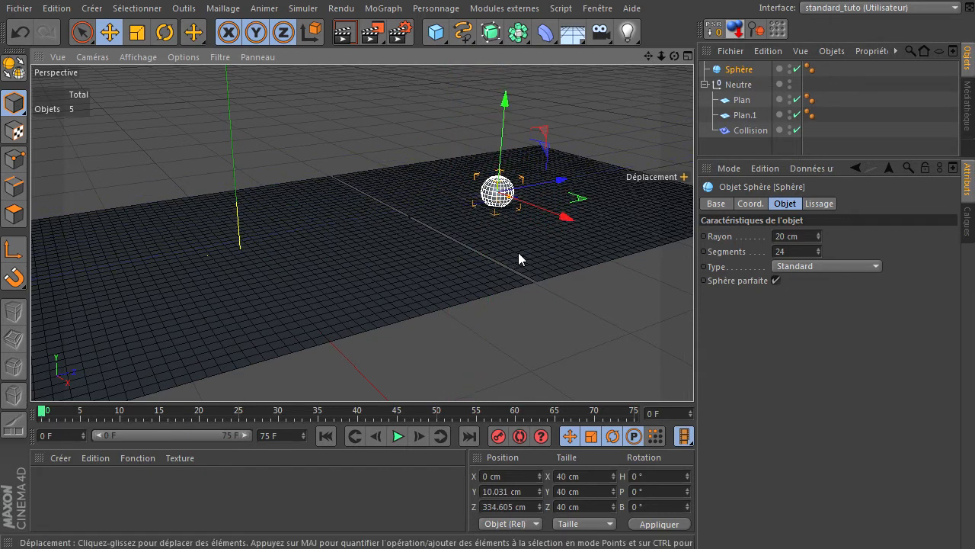
pyautogui.scroll(8, 518, 254)
pyautogui.moveTo(648, 58); pyautogui.dragTo(695, 374)
pyautogui.scroll(-3, 446, 255)
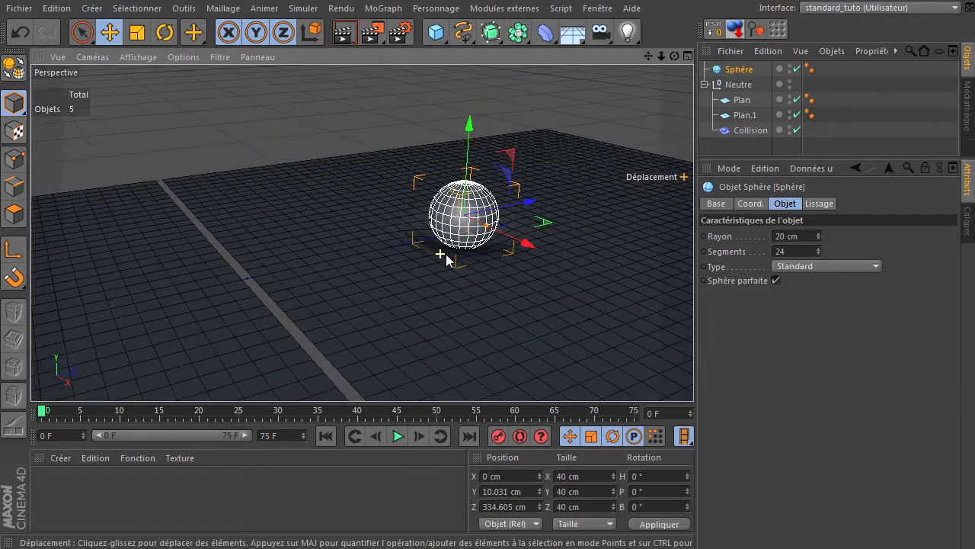
# Move the sphere back along Z to about 208 cm, near the seam between the two planes.
pyautogui.scroll(-3, 446, 254)
pyautogui.moveTo(519, 212); pyautogui.dragTo(403, 253)
pyautogui.scroll(5, 383, 285)
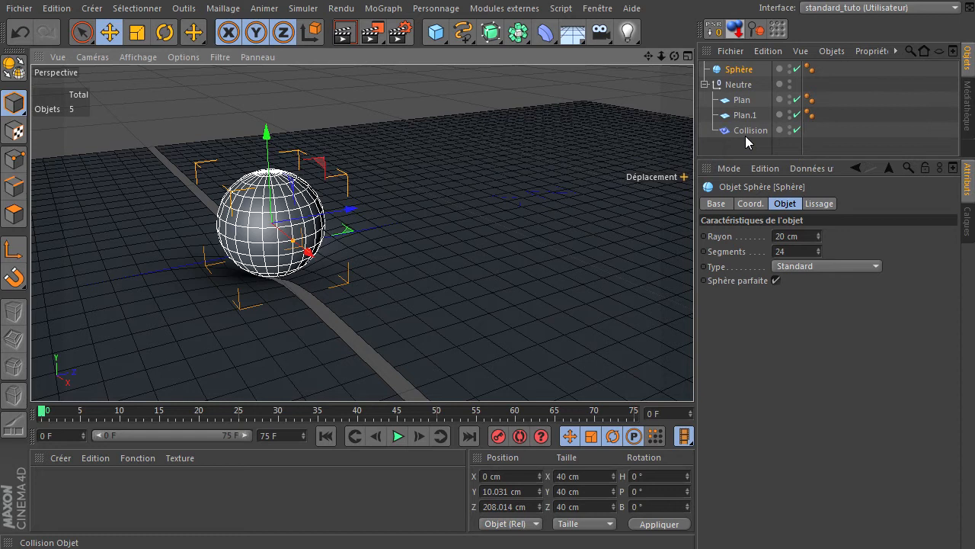
# Add Plan.1 to the Collision deformer's Inclure list and compare how the two planes react.
pyautogui.click(746, 134)
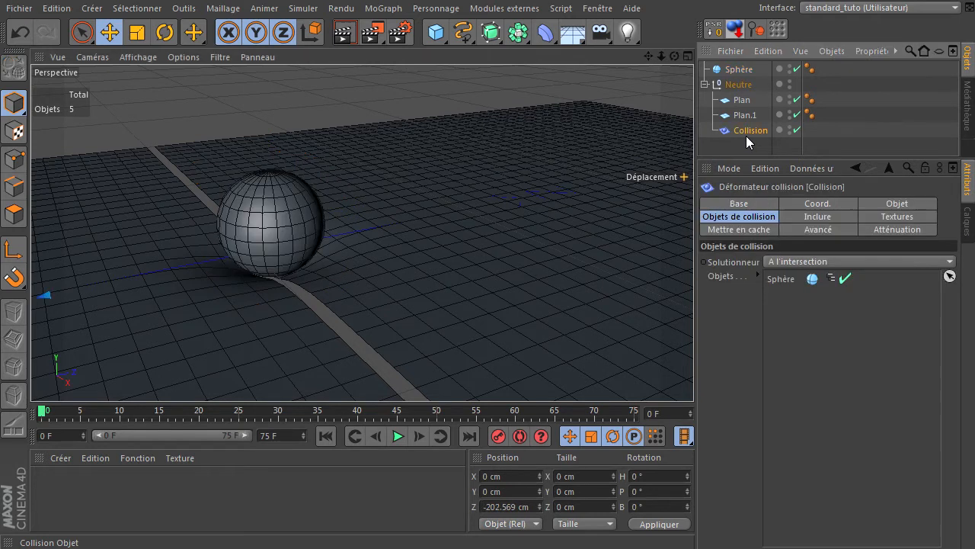
pyautogui.click(805, 216)
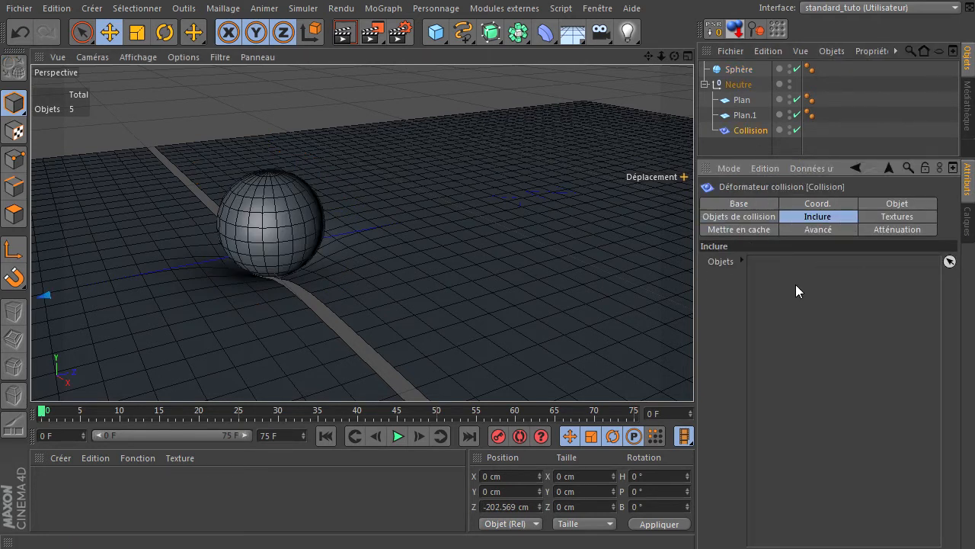
pyautogui.click(746, 116)
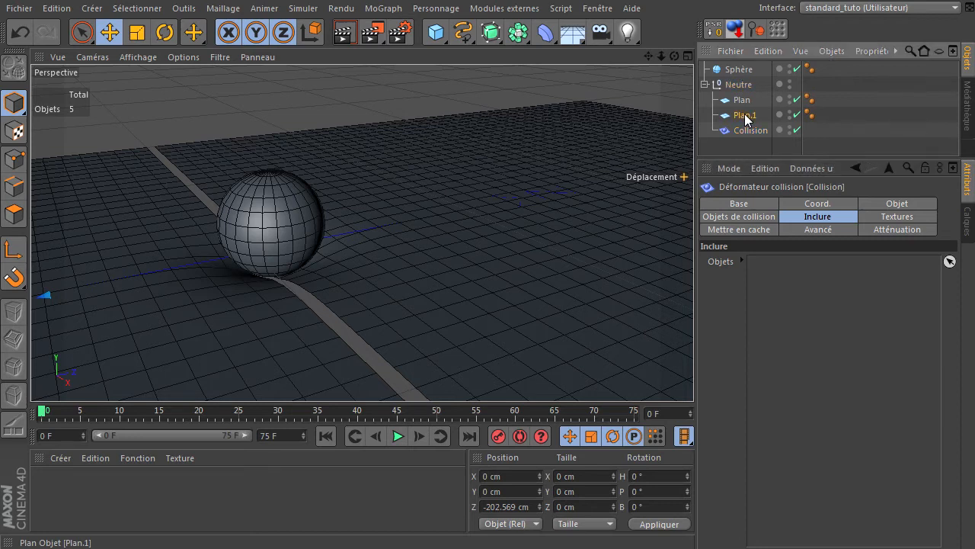
pyautogui.moveTo(817, 286); pyautogui.dragTo(817, 286)
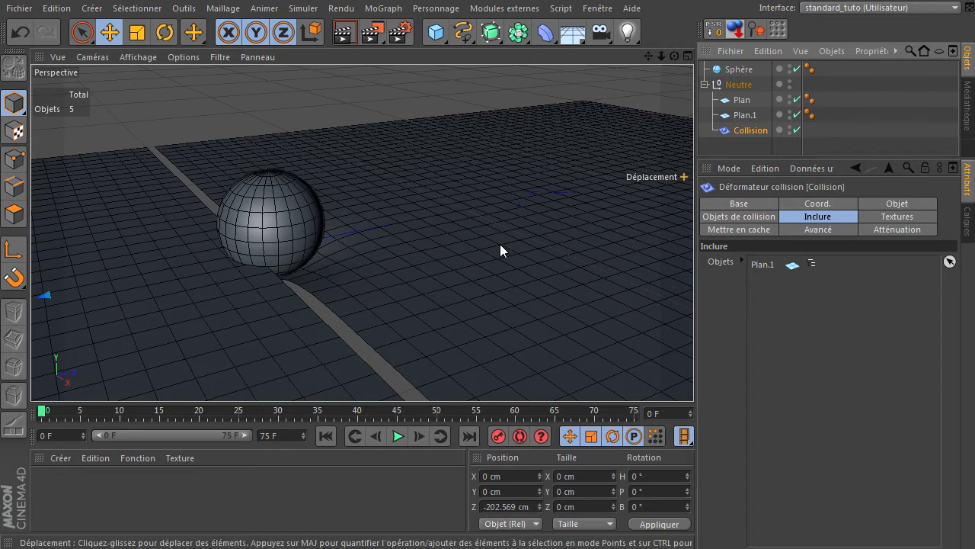
pyautogui.click(741, 115)
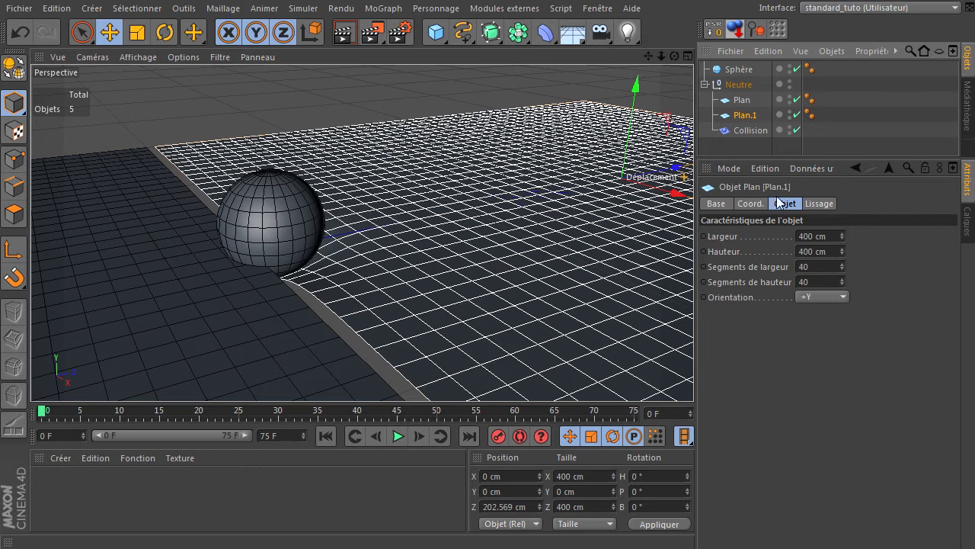
pyautogui.click(750, 131)
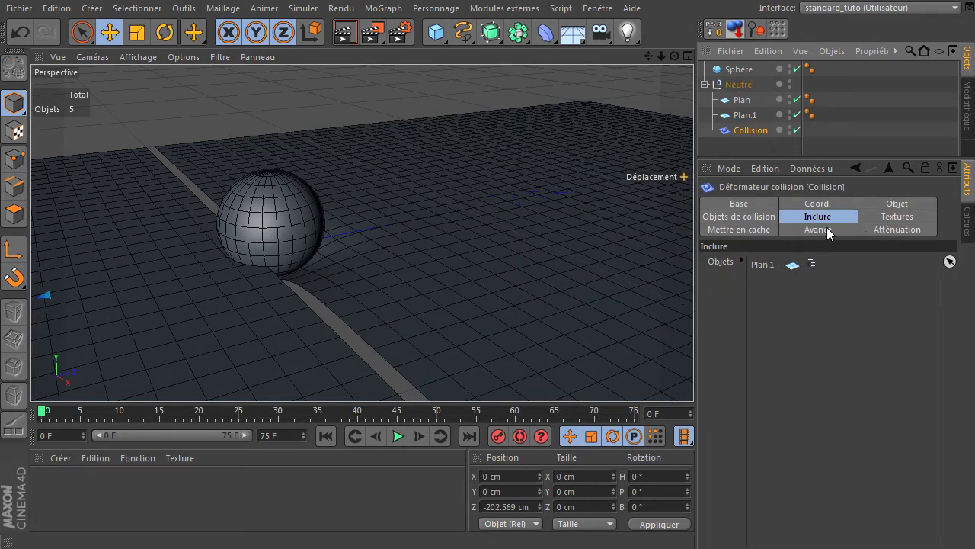
# Remove Plan.1 from the Collision deformer's Inclure list.
pyautogui.click(764, 265)
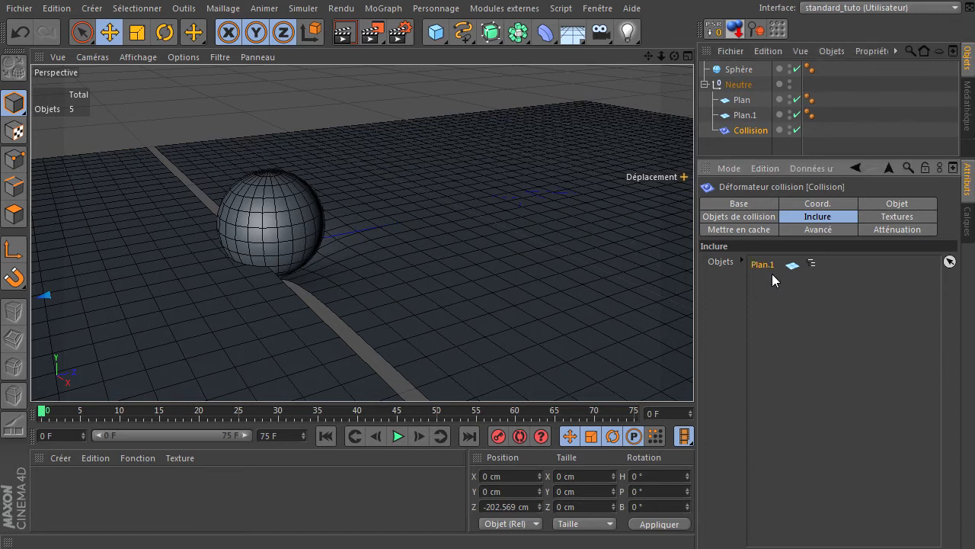
pyautogui.press('Delete')
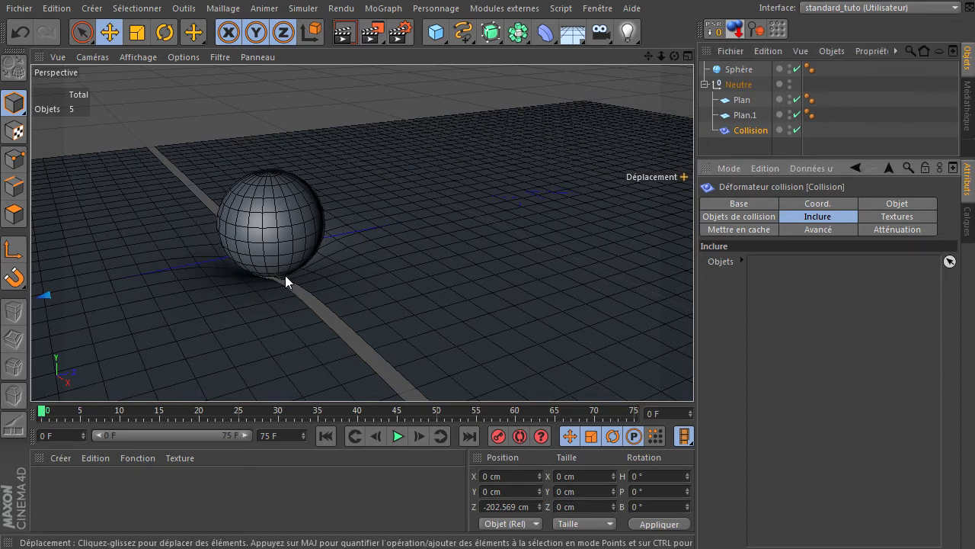
pyautogui.scroll(-6, 583, 147)
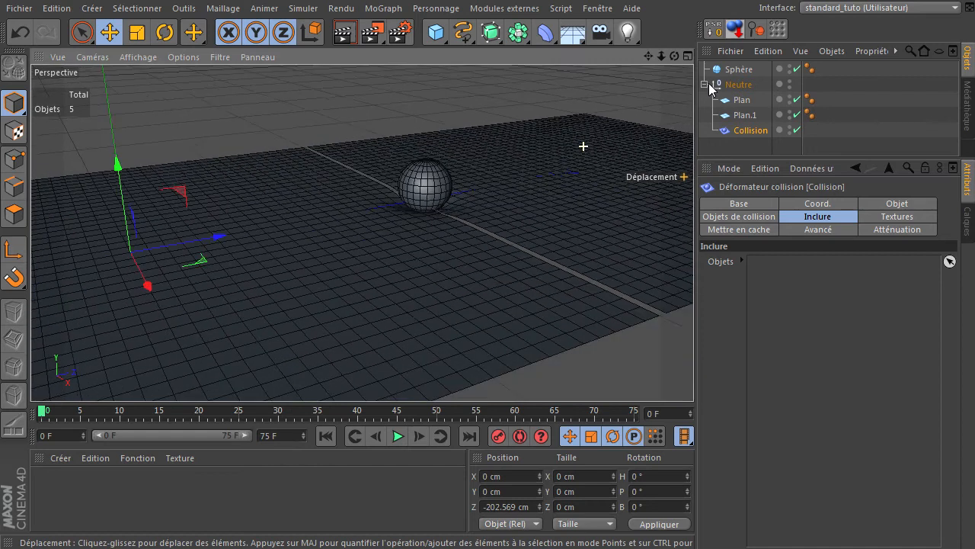
# Review the Collision deformer's Mettre en cache, Avancé, Atténuation and Objet settings.
pyautogui.click(751, 232)
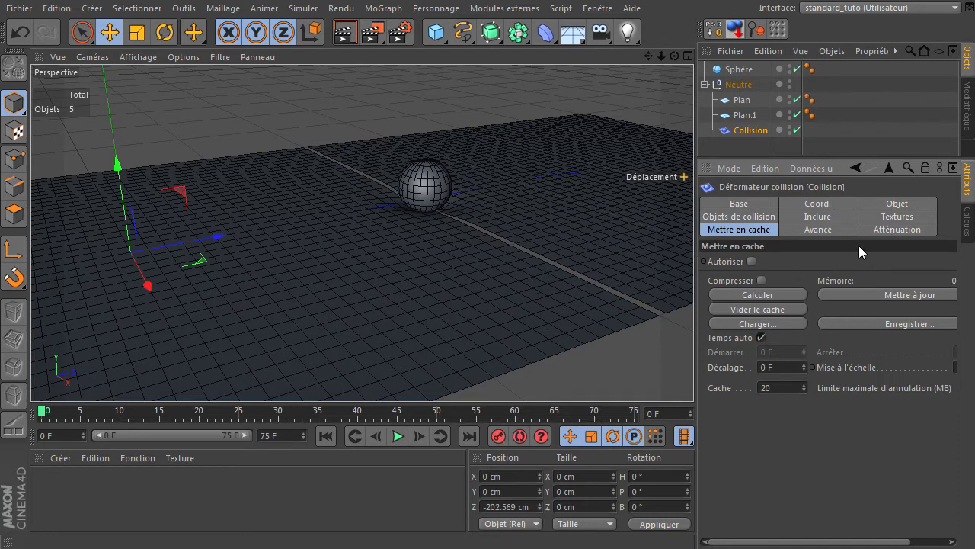
pyautogui.click(841, 228)
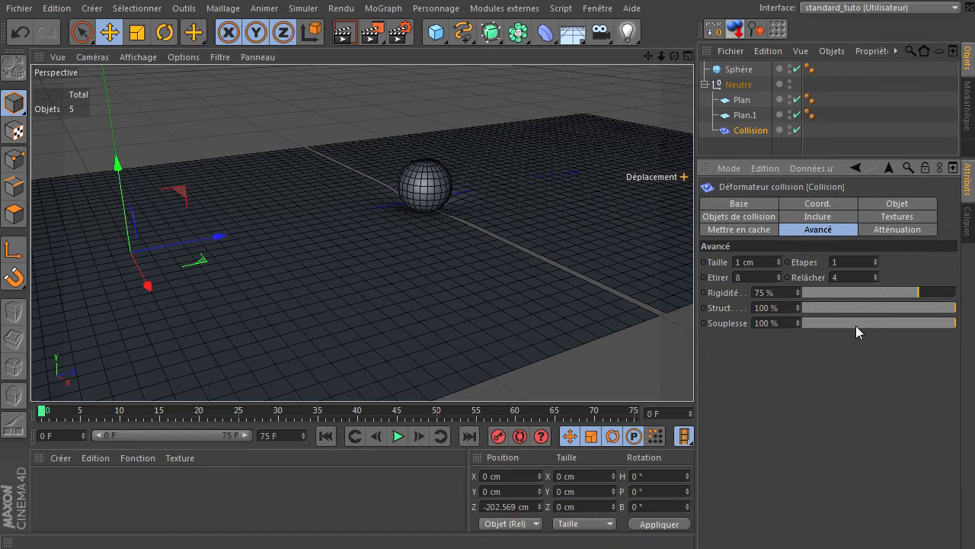
pyautogui.click(885, 231)
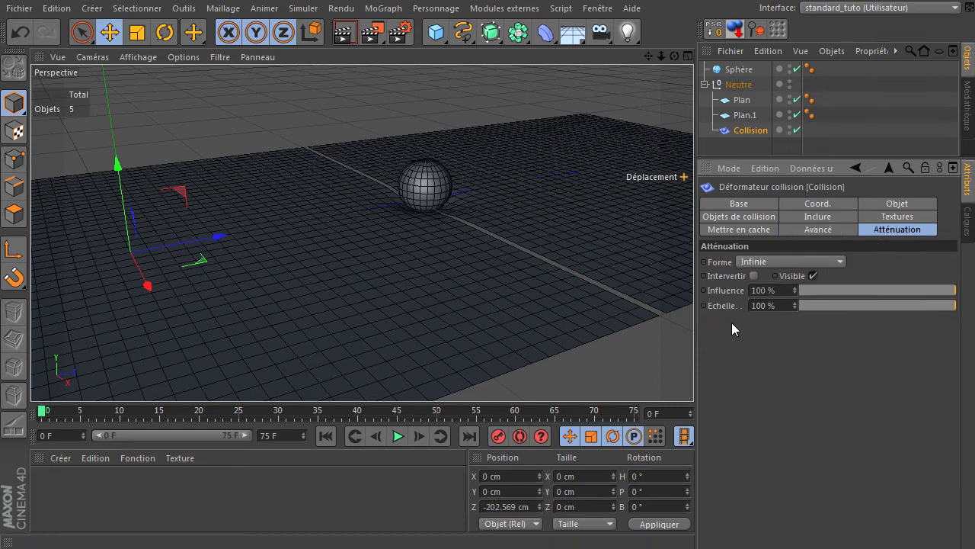
pyautogui.click(912, 204)
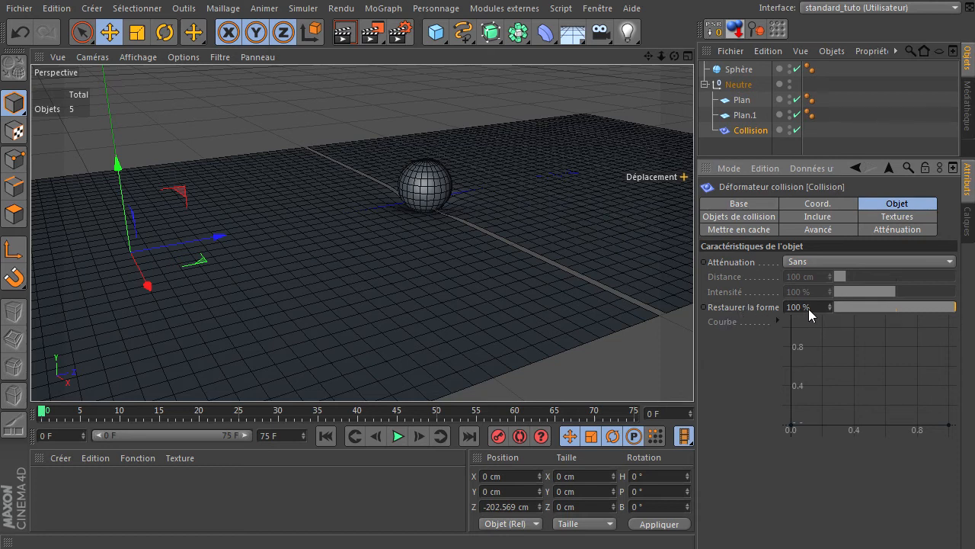
# Move the sphere along Z to about 139 cm over the first plane and adjust its height.
pyautogui.click(422, 180)
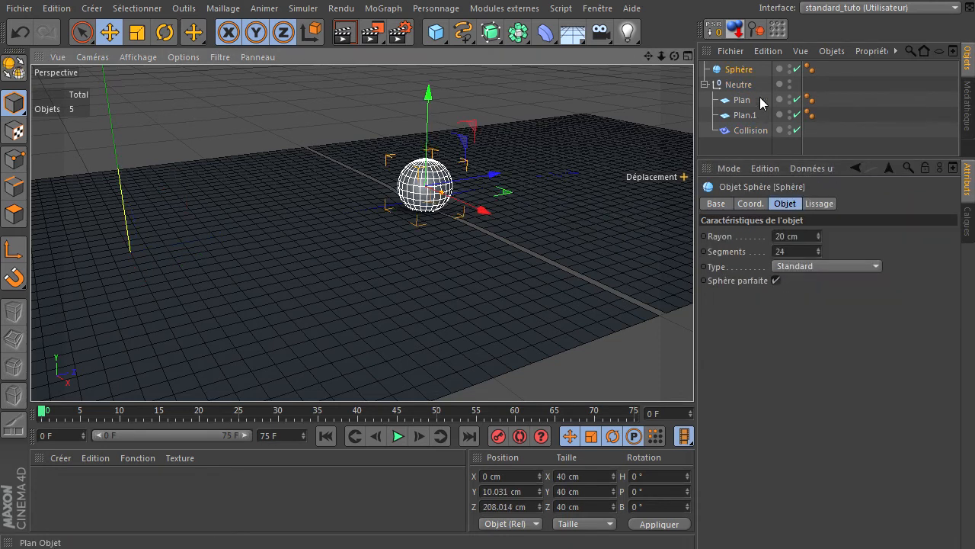
pyautogui.moveTo(427, 112)
pyautogui.mouseDown()
pyautogui.moveTo(431, 45)
pyautogui.moveTo(431, 136)
pyautogui.moveTo(434, 125)
pyautogui.mouseUp()
pyautogui.moveTo(488, 185); pyautogui.dragTo(415, 200)
pyautogui.moveTo(344, 158); pyautogui.dragTo(355, 122)
# Set the animation's end frame to 750 F and extend the timeline's preview range to the full length.
pyautogui.click(749, 130)
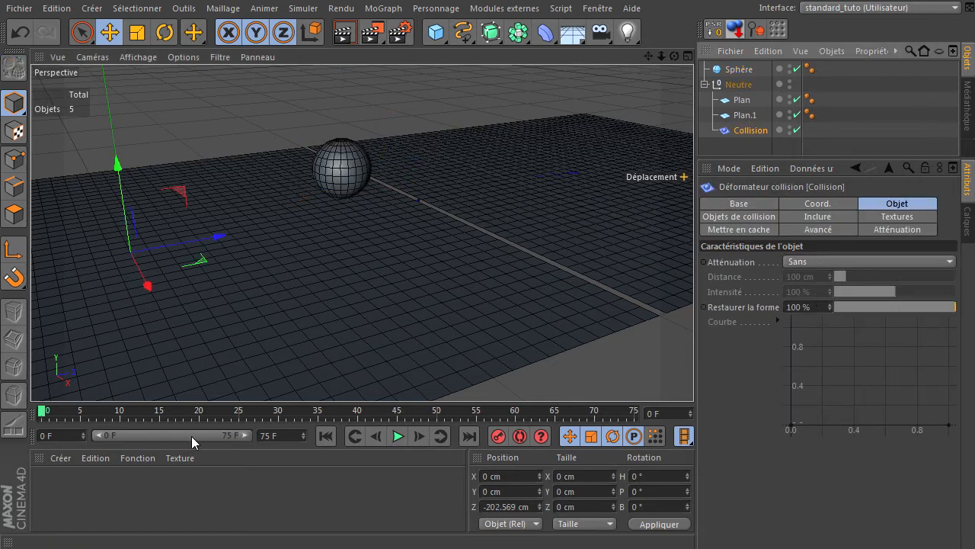
pyautogui.click(271, 435)
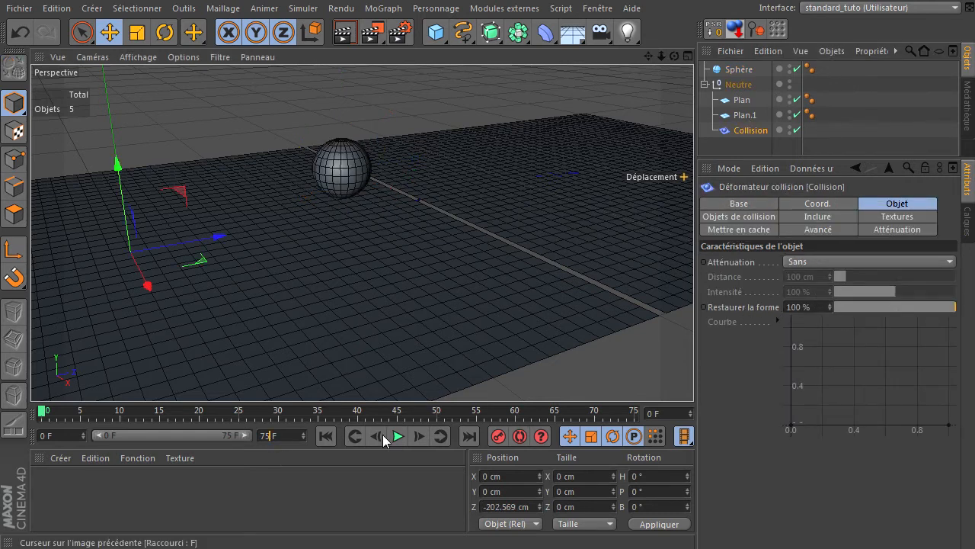
pyautogui.write('0')
pyautogui.press('Return')
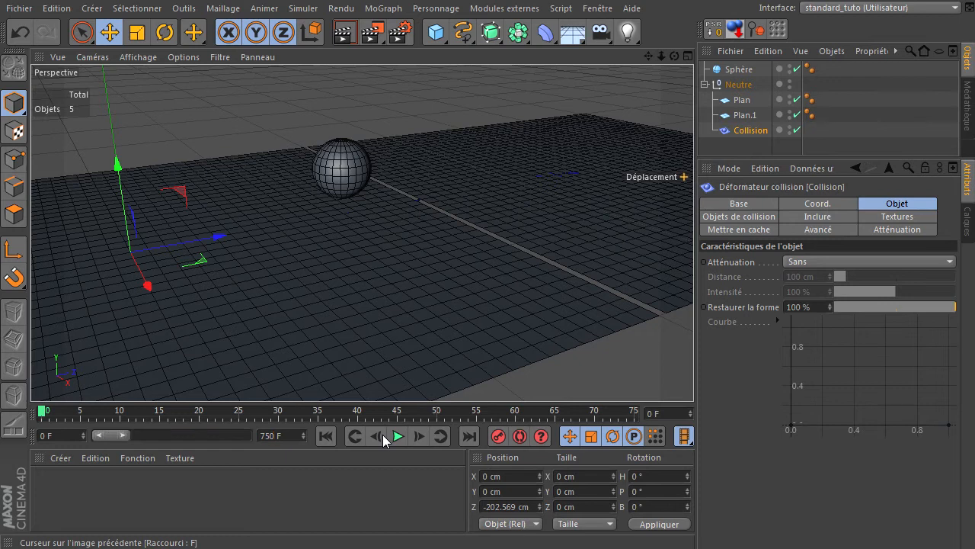
pyautogui.doubleClick(126, 438)
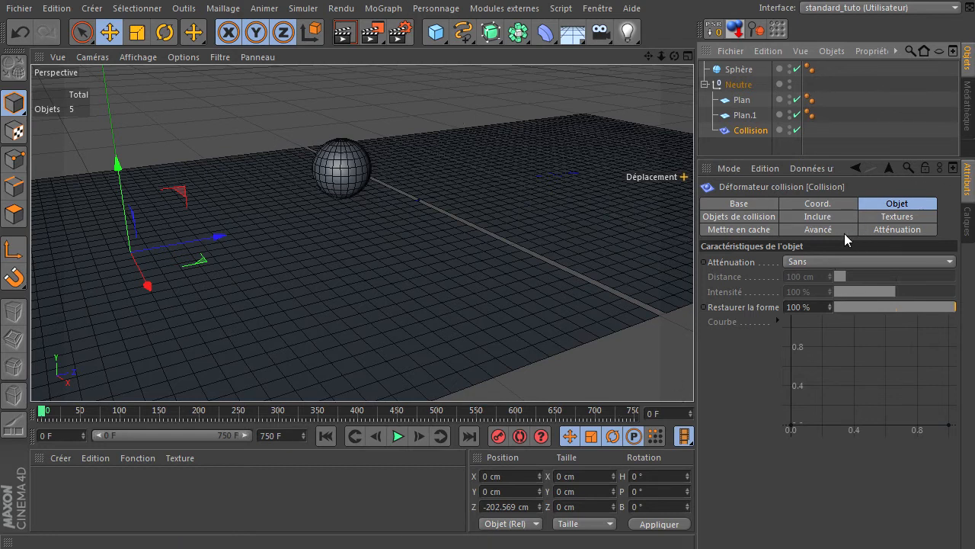
# Set the Collision deformer's Restaurer la forme to 0 %.
pyautogui.click(735, 70)
pyautogui.click(750, 131)
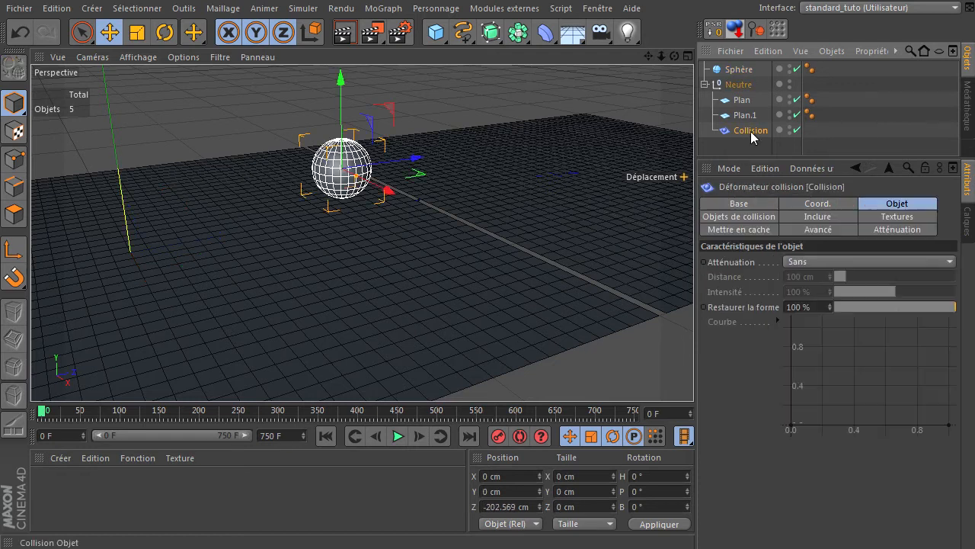
pyautogui.click(896, 203)
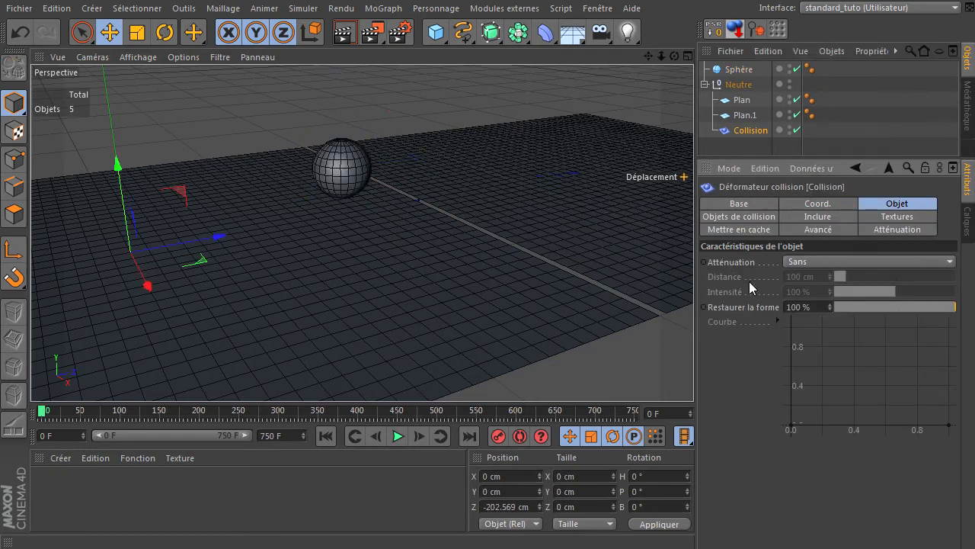
pyautogui.doubleClick(796, 307)
pyautogui.write('0')
pyautogui.press('Return')
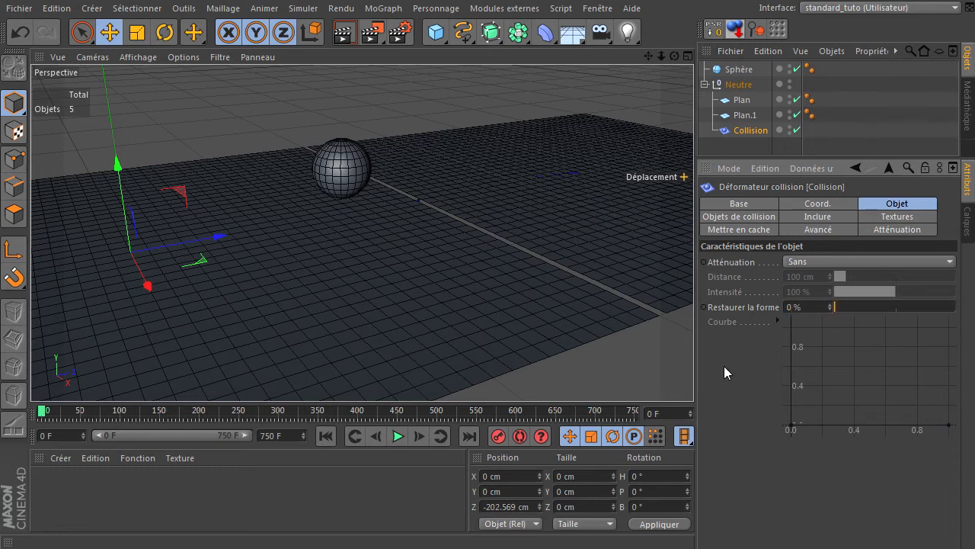
# Raise the sphere to about Y 43 cm above the plane and start playback.
pyautogui.click(737, 70)
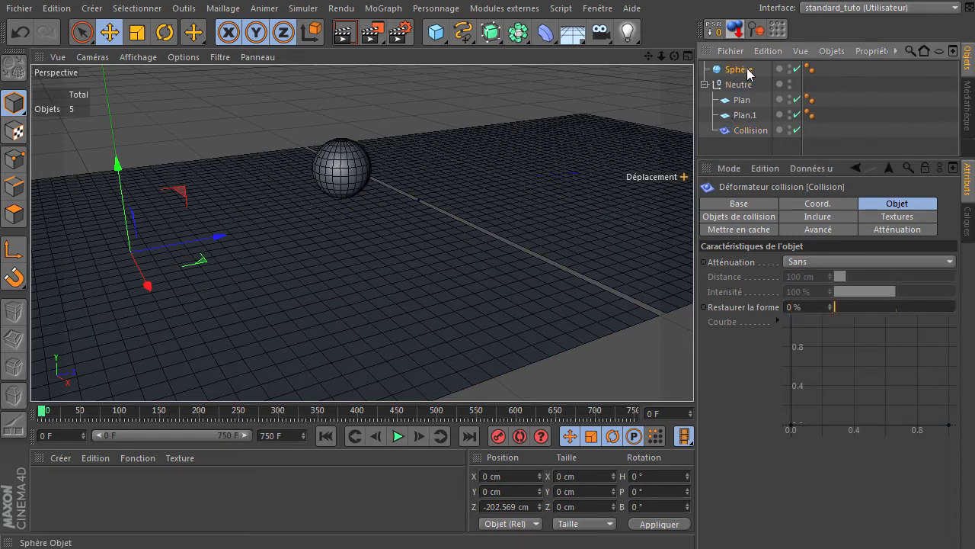
pyautogui.moveTo(340, 87); pyautogui.dragTo(370, 66)
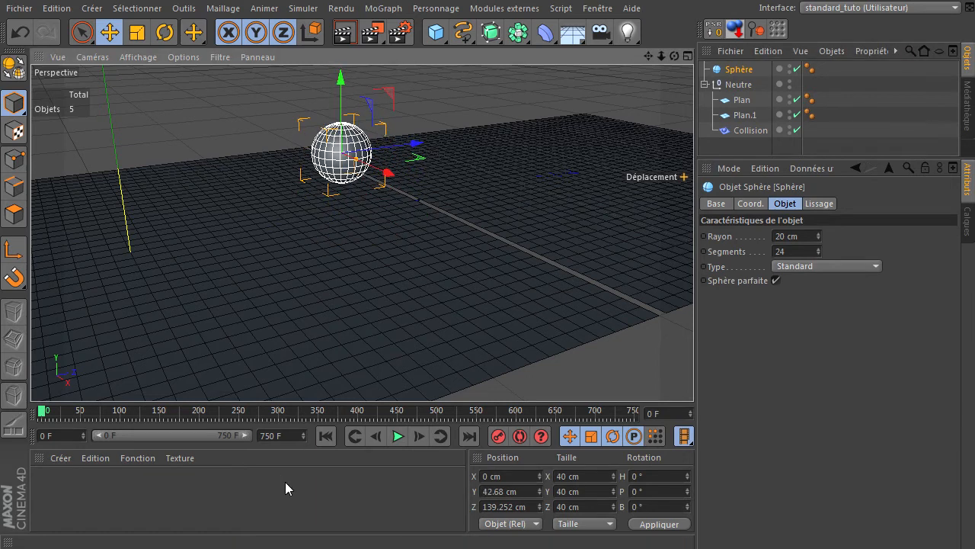
pyautogui.click(398, 436)
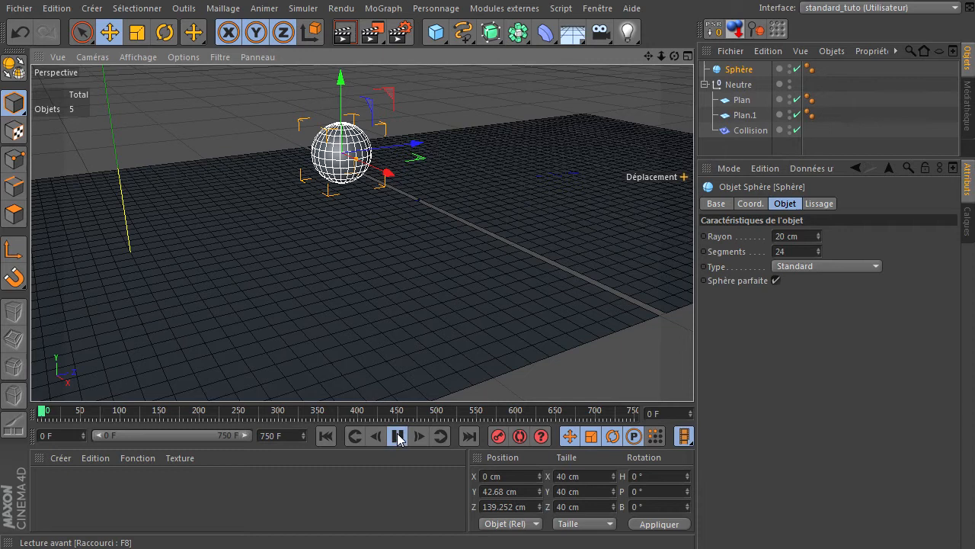
# During playback, dent the first plane with the sphere and drag it around at about Y 5 cm.
pyautogui.moveTo(339, 77)
pyautogui.mouseDown()
pyautogui.moveTo(336, 130)
pyautogui.moveTo(351, 65)
pyautogui.mouseUp()
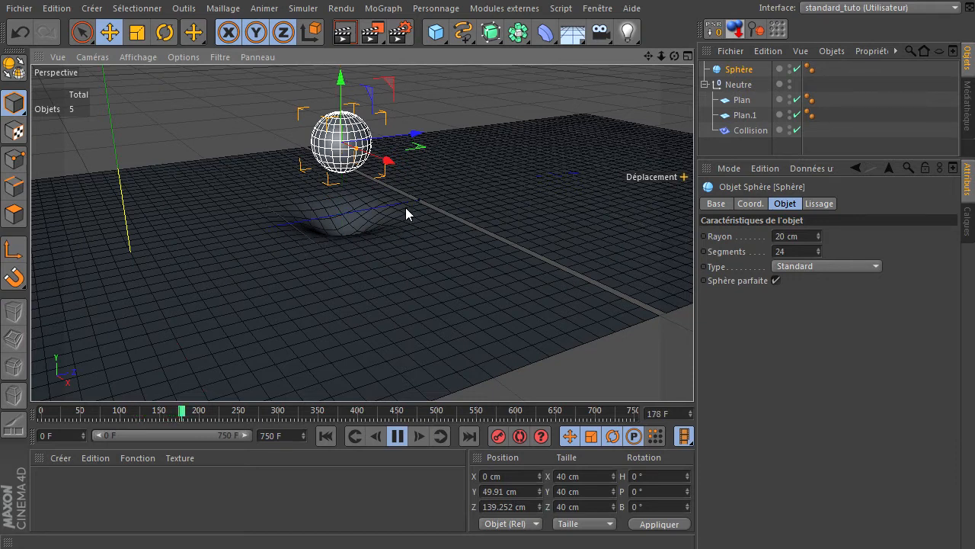
pyautogui.moveTo(341, 76); pyautogui.dragTo(330, 145)
pyautogui.moveTo(409, 204); pyautogui.dragTo(421, 188)
pyautogui.moveTo(674, 56); pyautogui.dragTo(647, 65)
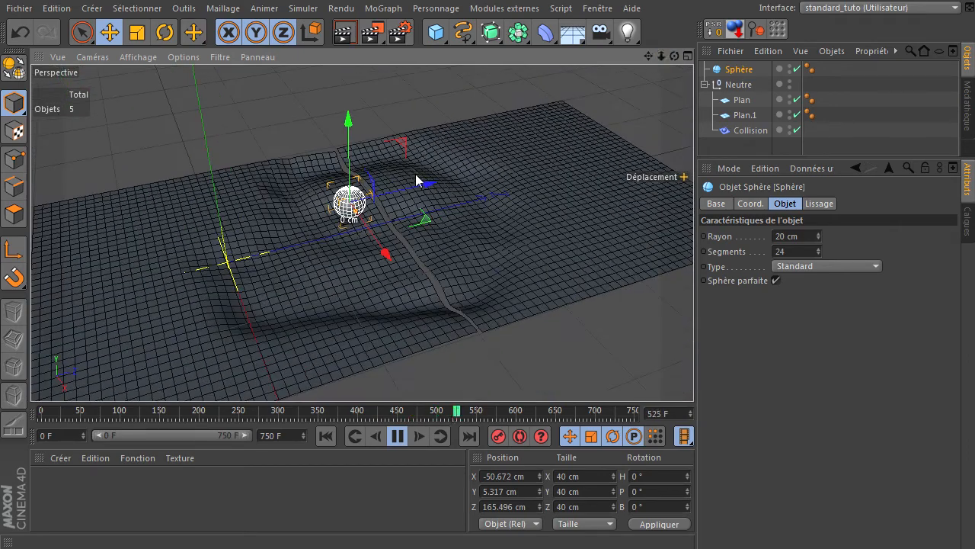
# Drag the sphere back and forth across both planes, ending at about X -31 cm, Z 393 cm.
pyautogui.moveTo(430, 191); pyautogui.dragTo(565, 166)
pyautogui.moveTo(574, 201); pyautogui.dragTo(328, 255)
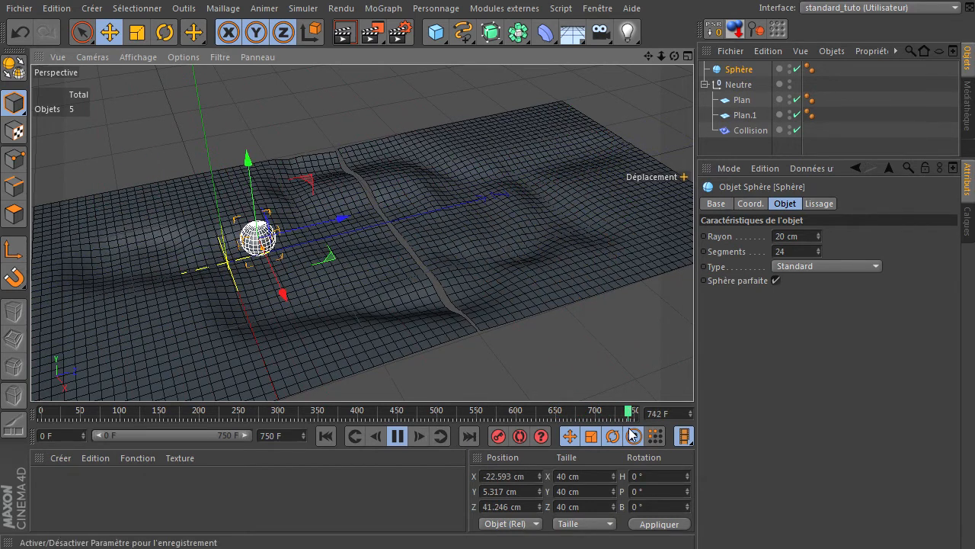
pyautogui.moveTo(327, 261); pyautogui.dragTo(594, 188)
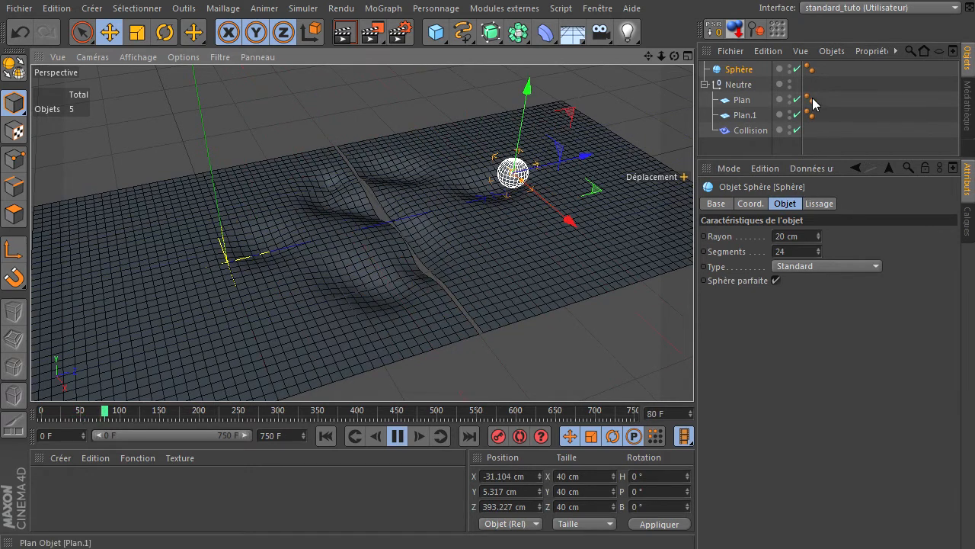
# Raise the Collision deformer's Restaurer la forme slightly above 0 % and select the sphere.
pyautogui.click(751, 131)
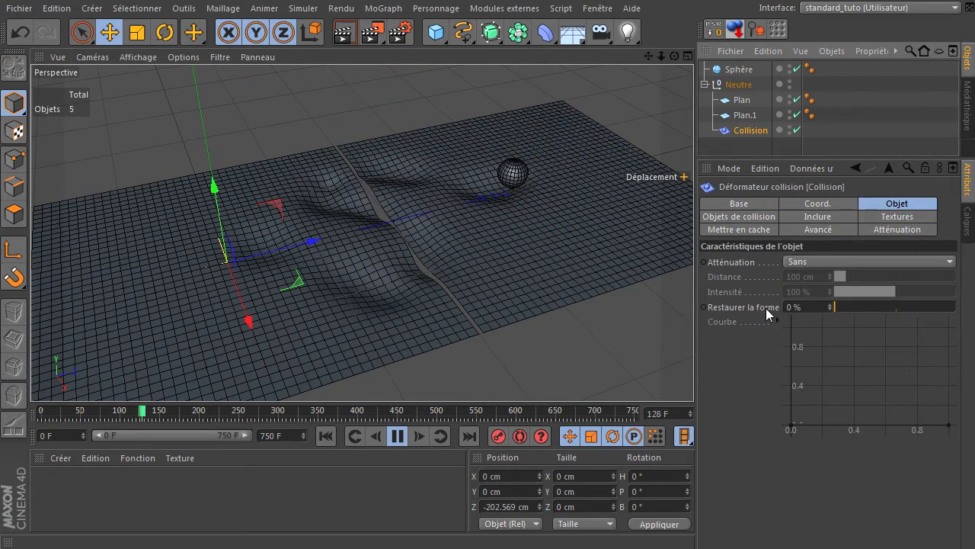
pyautogui.moveTo(849, 308)
pyautogui.mouseDown()
pyautogui.moveTo(887, 307)
pyautogui.moveTo(859, 307)
pyautogui.mouseUp()
pyautogui.click(751, 70)
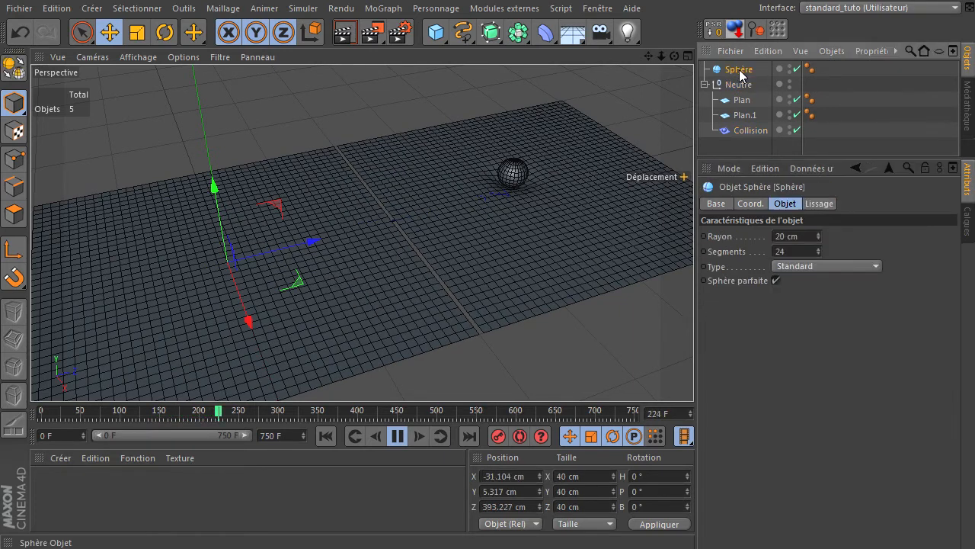
# Slide the sphere to about X 7 cm, Z 364 cm during playback and set the Collision deformer's Restaurer la forme to 20 %.
pyautogui.moveTo(593, 187); pyautogui.dragTo(588, 211)
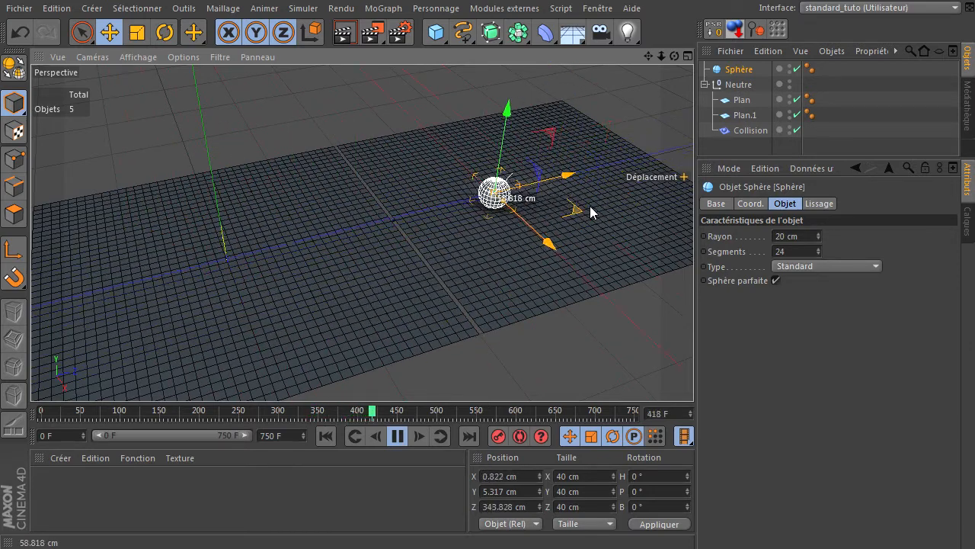
pyautogui.click(763, 131)
pyautogui.click(847, 305)
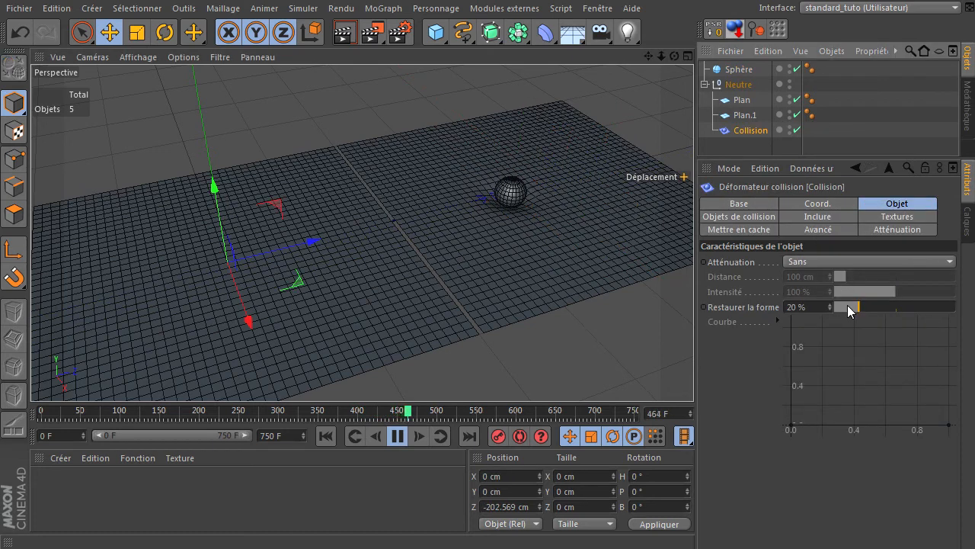
# Restart the playback from frame 0 and slide the sphere across the second plane to about X 78 cm, Z 268 cm.
pyautogui.click(736, 69)
pyautogui.click(326, 436)
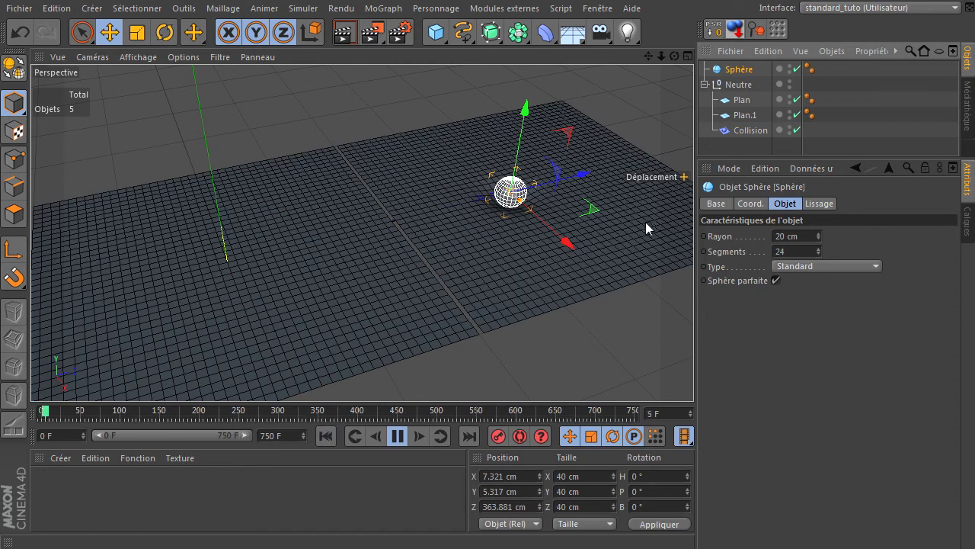
pyautogui.moveTo(595, 216); pyautogui.dragTo(559, 260)
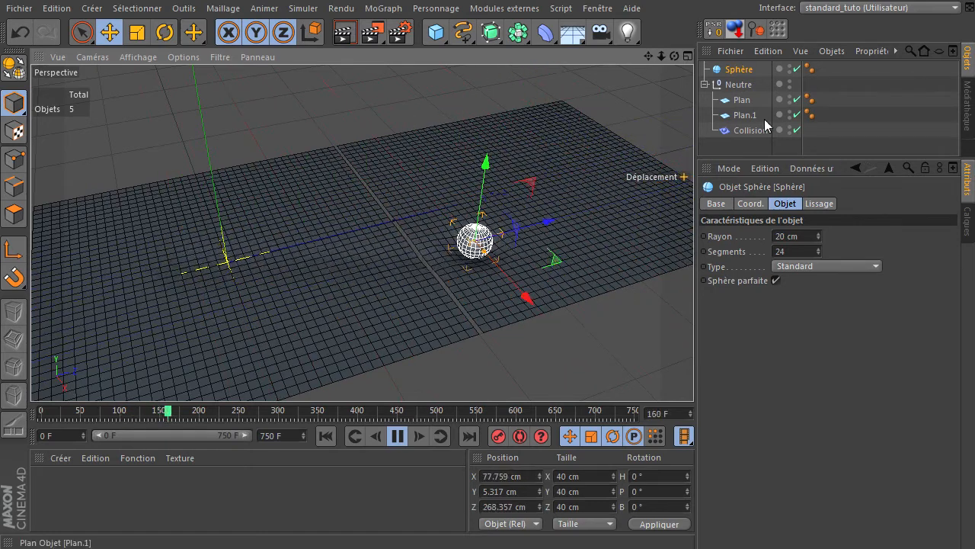
# Set the Collision deformer's Restaurer la forme to 3 % and drag the sphere around the planes to about X 101 cm, Z 162 cm.
pyautogui.click(750, 130)
pyautogui.moveTo(836, 308); pyautogui.dragTo(834, 307)
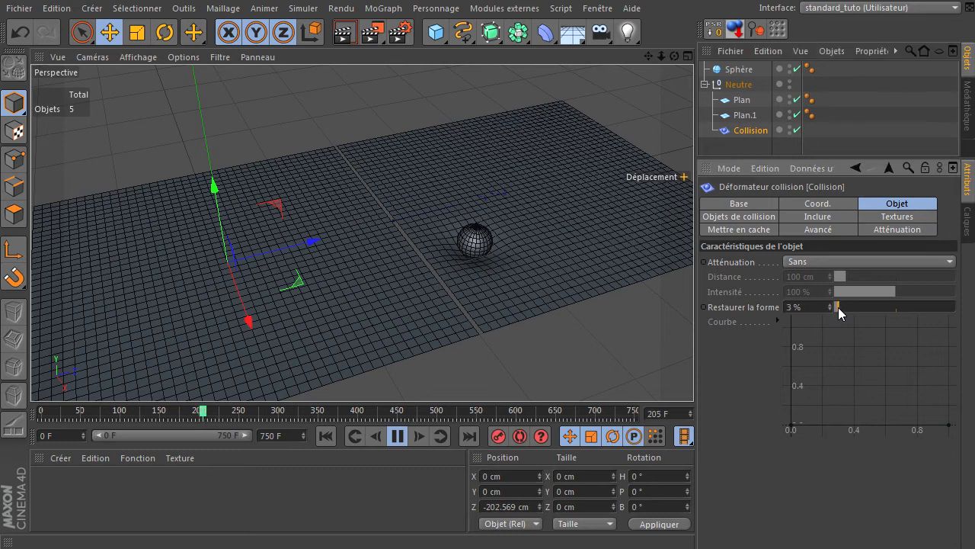
pyautogui.click(736, 69)
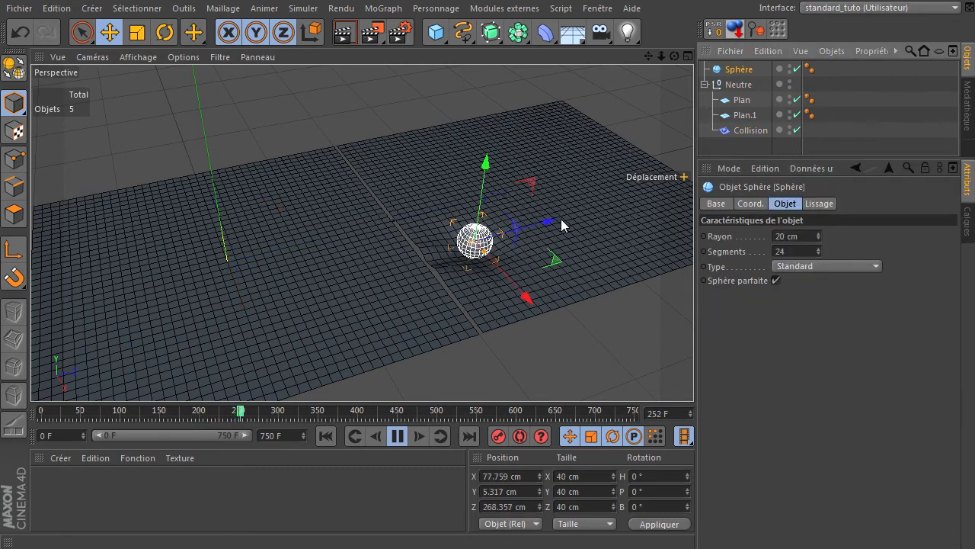
pyautogui.moveTo(558, 265); pyautogui.dragTo(571, 230)
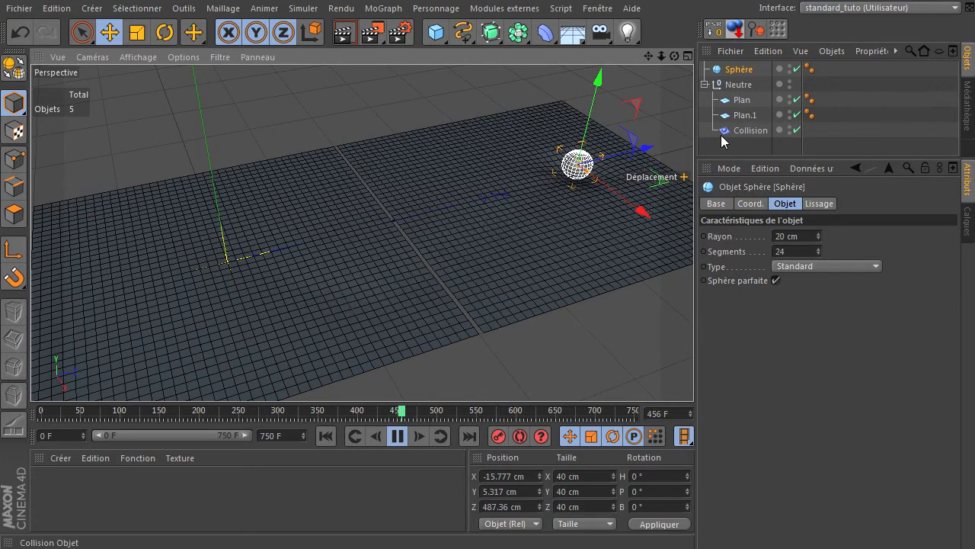
pyautogui.moveTo(660, 184); pyautogui.dragTo(474, 301)
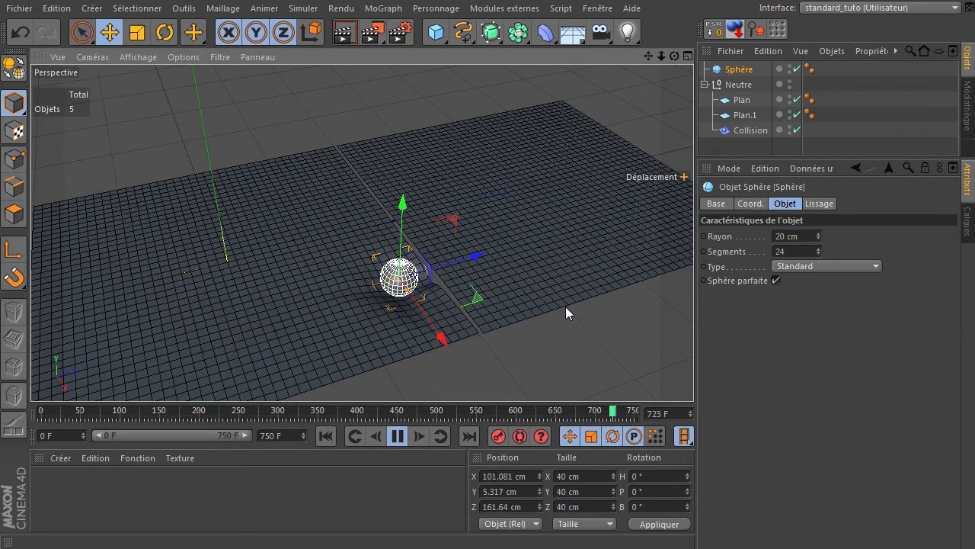
# Replay from frame 0, drag the sphere over both planes to about X 2 cm, Z 27 cm, and stop the playback.
pyautogui.click(326, 436)
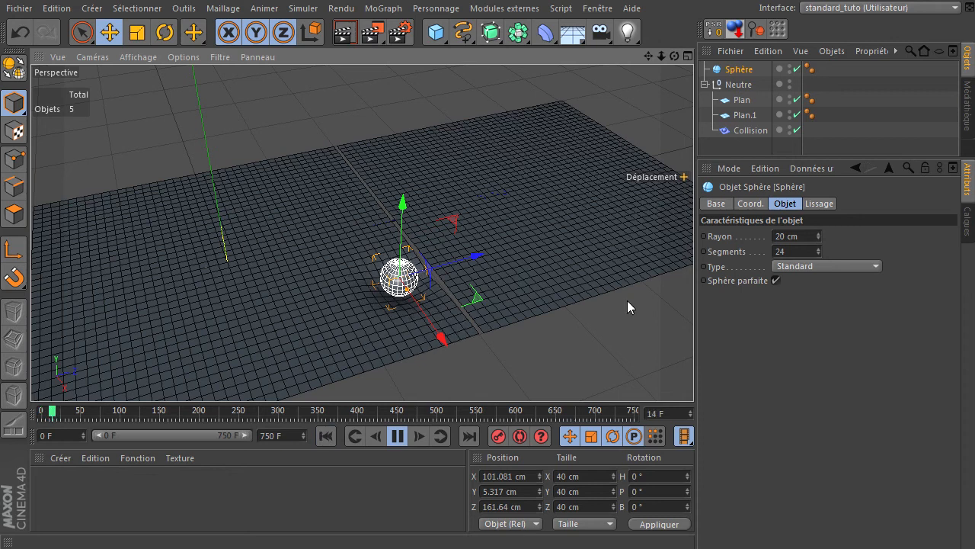
pyautogui.click(762, 129)
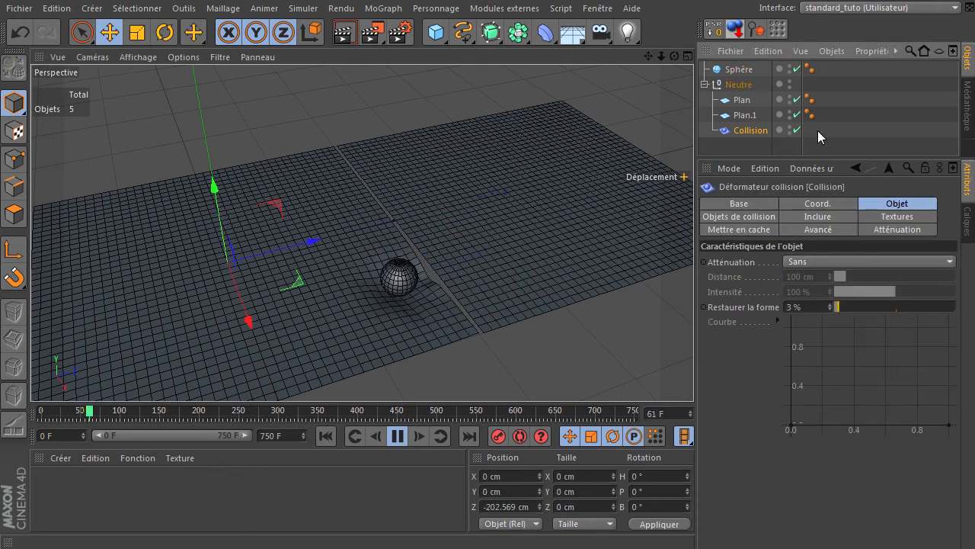
pyautogui.click(747, 69)
pyautogui.moveTo(473, 294); pyautogui.dragTo(330, 268)
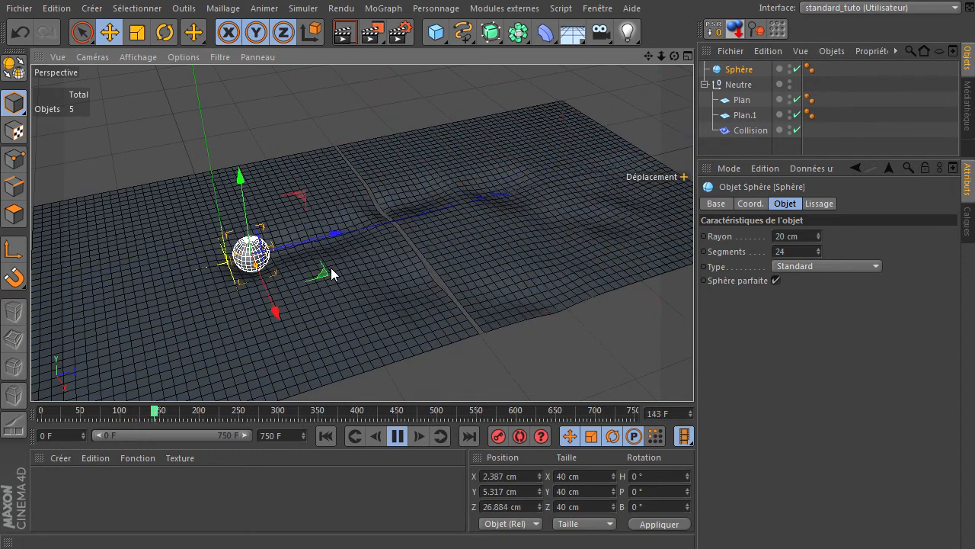
pyautogui.click(753, 131)
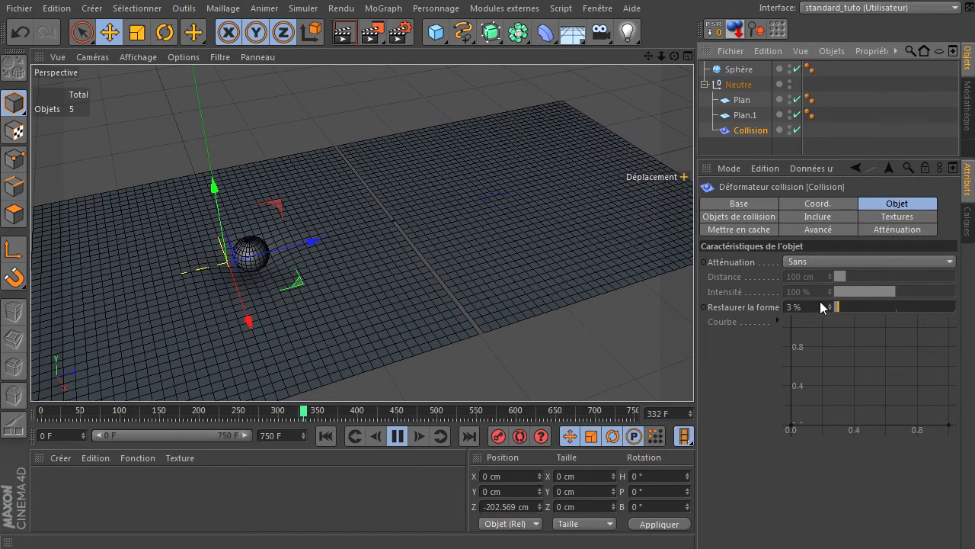
pyautogui.click(402, 436)
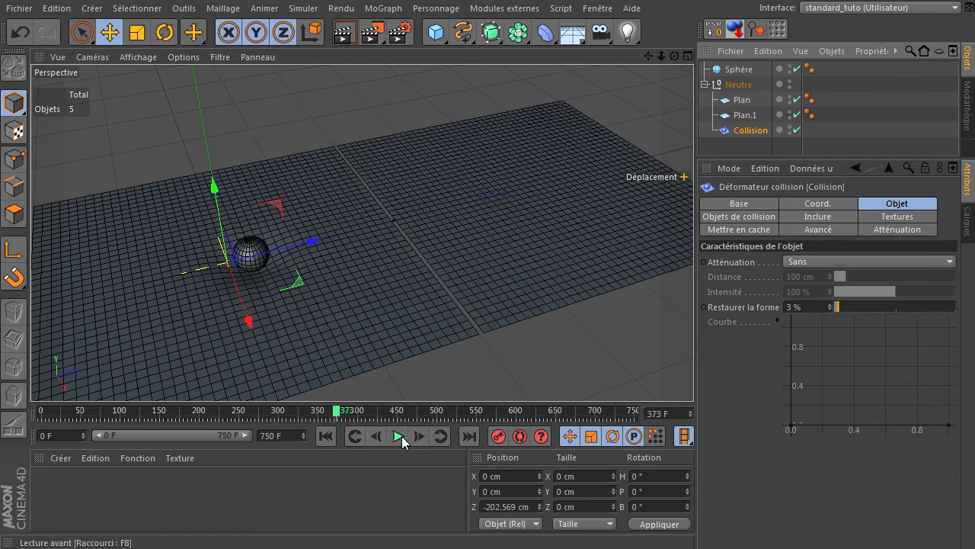
# Shift the Collision deformer to about X 113 cm, Z -26 cm and, back at frame 0, the sphere to about X -70 cm, Z 435 cm.
pyautogui.moveTo(305, 278); pyautogui.dragTo(496, 304)
pyautogui.click(735, 70)
pyautogui.moveTo(320, 274); pyautogui.dragTo(542, 192)
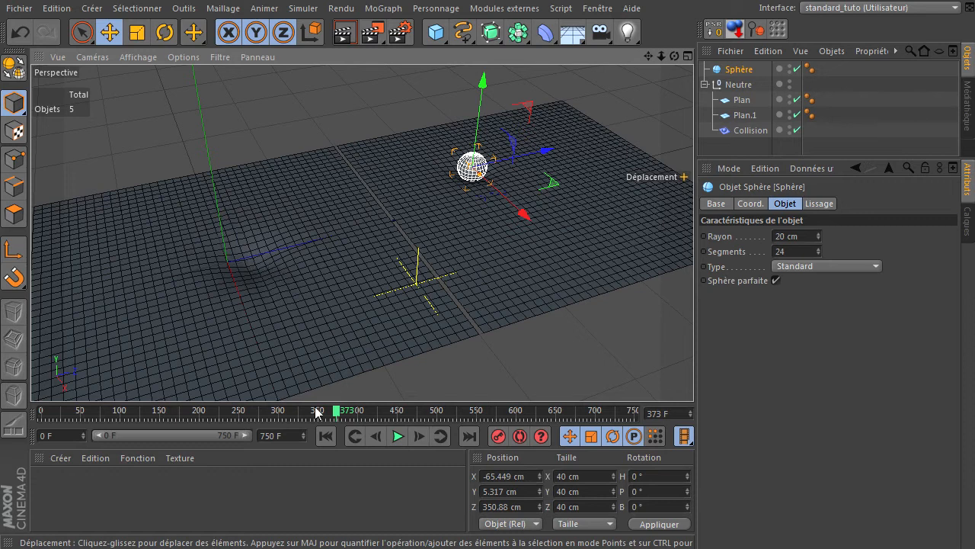
pyautogui.click(325, 435)
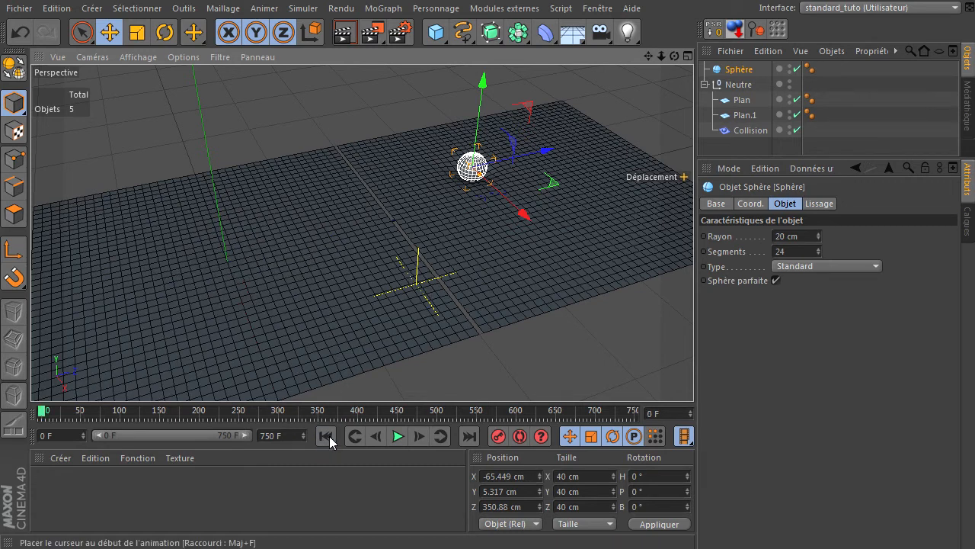
pyautogui.moveTo(551, 185); pyautogui.dragTo(618, 189)
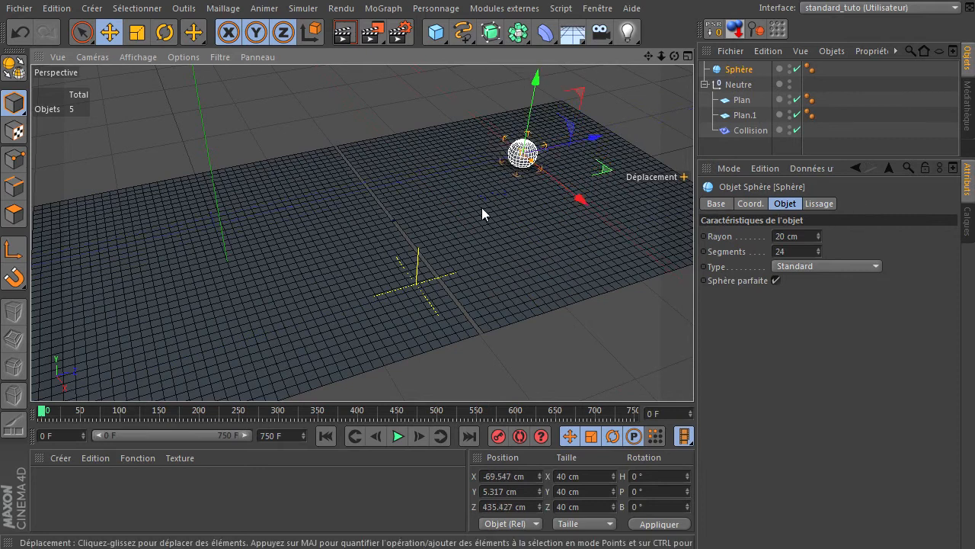
# Review the Collision deformer's cache and texture settings and set Restaurer la forme to 100 %.
pyautogui.click(743, 130)
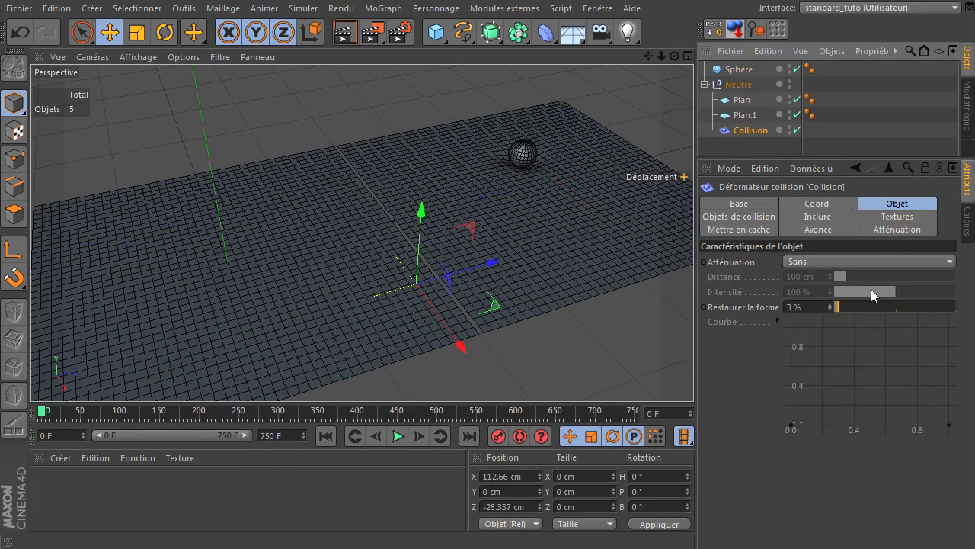
pyautogui.click(723, 230)
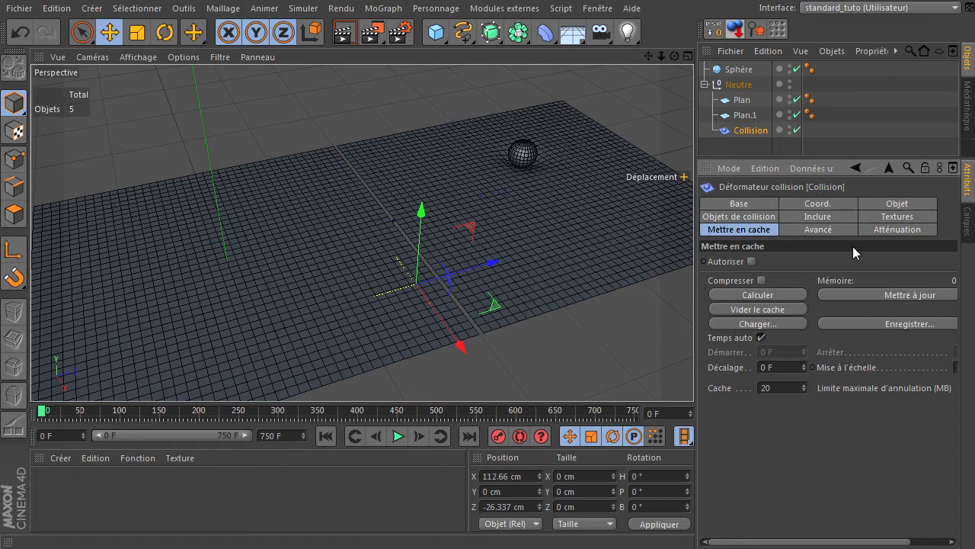
pyautogui.click(892, 217)
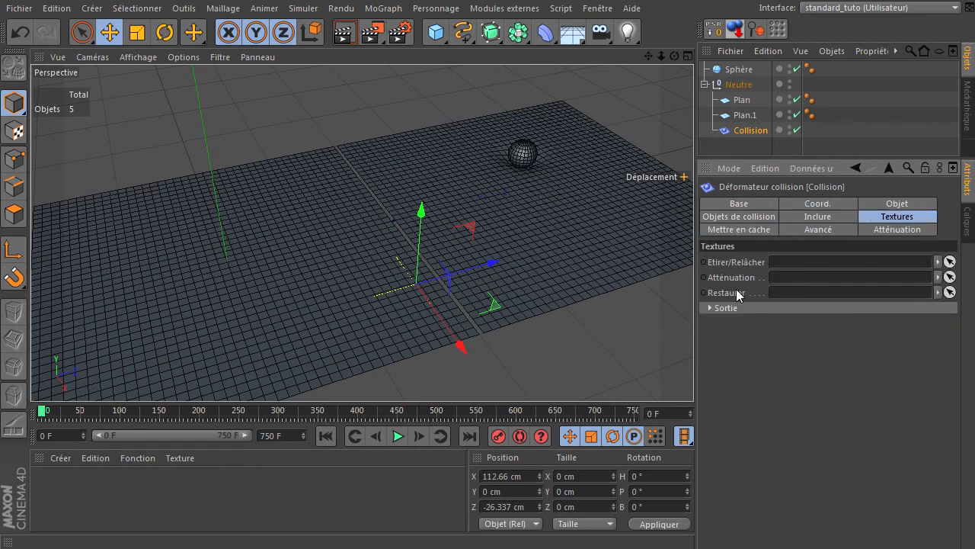
pyautogui.click(893, 204)
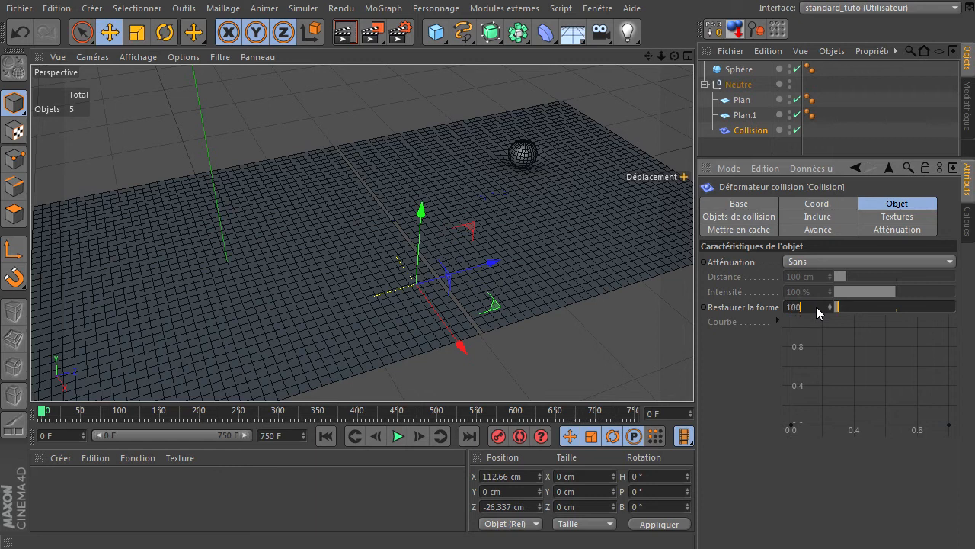
pyautogui.press('Return')
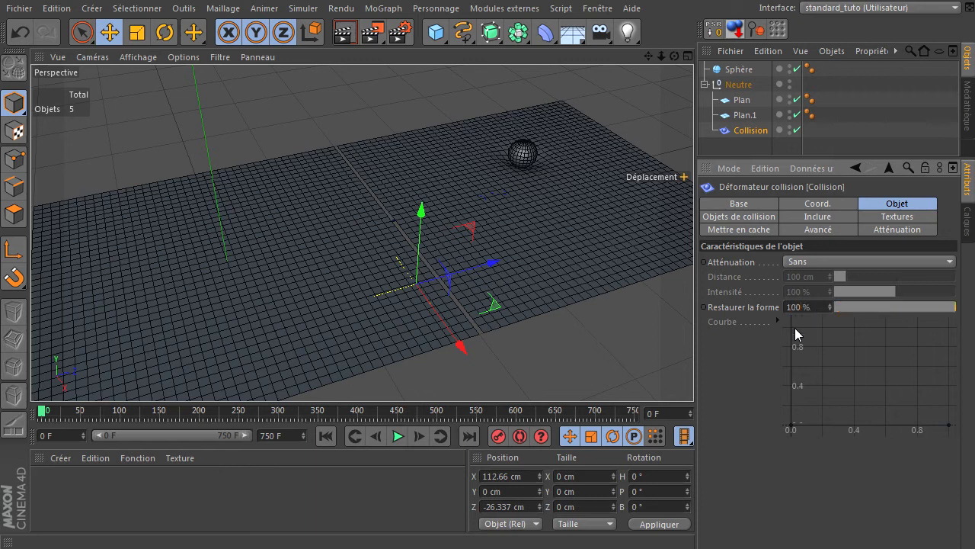
# Examine the Collision deformer's available Atténuation types, keep Sans, and deselect all objects.
pyautogui.click(811, 263)
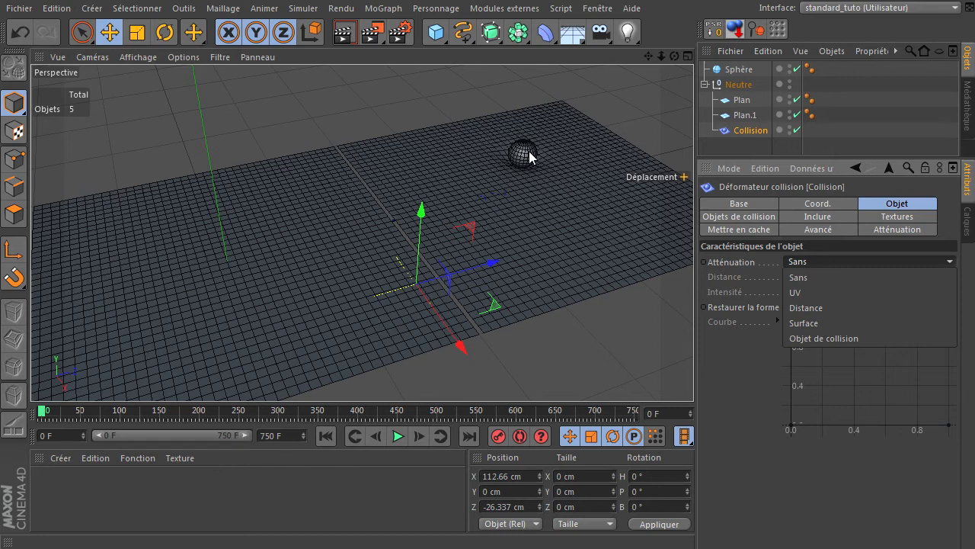
pyautogui.click(719, 426)
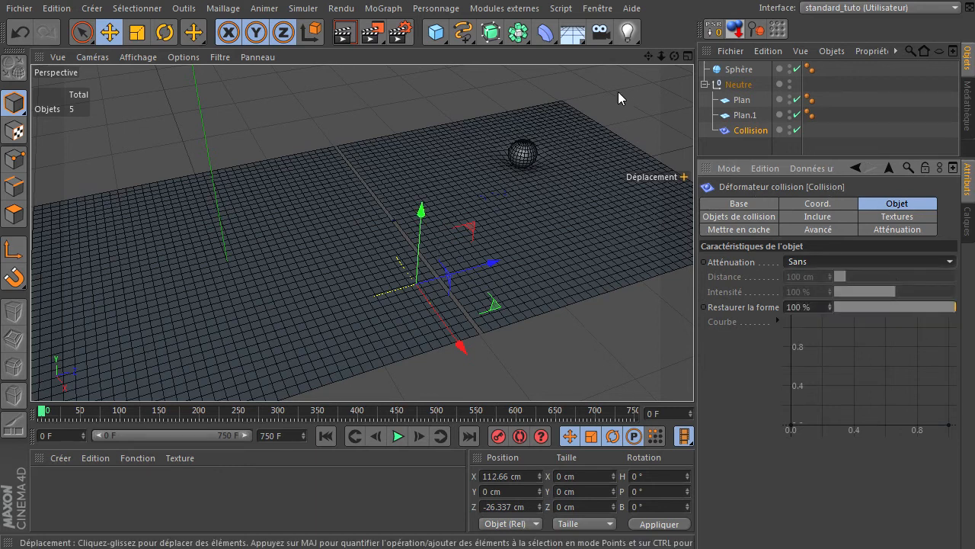
pyautogui.click(736, 145)
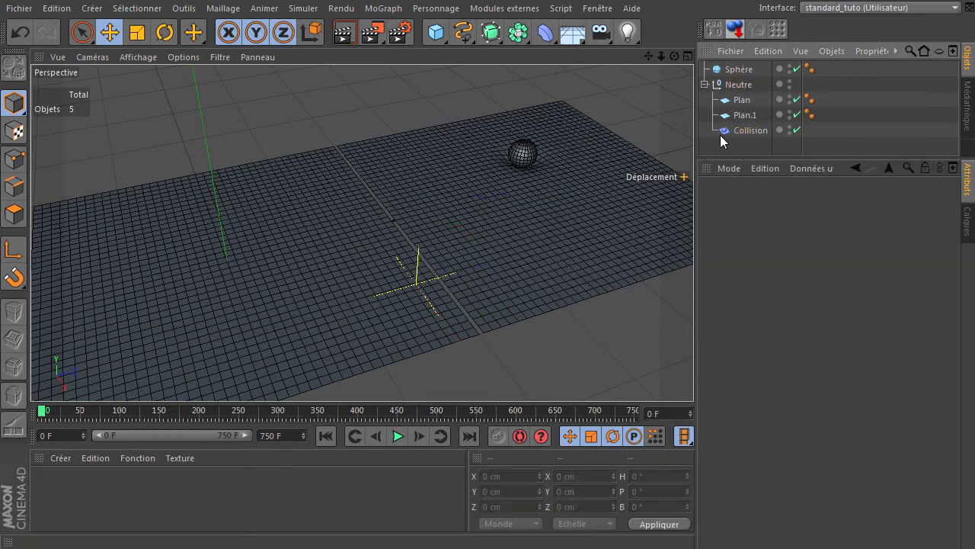
# Detach the deformer list as a floating palette over the viewport, enlarge it and set its icons to Grande taille.
pyautogui.click(550, 38)
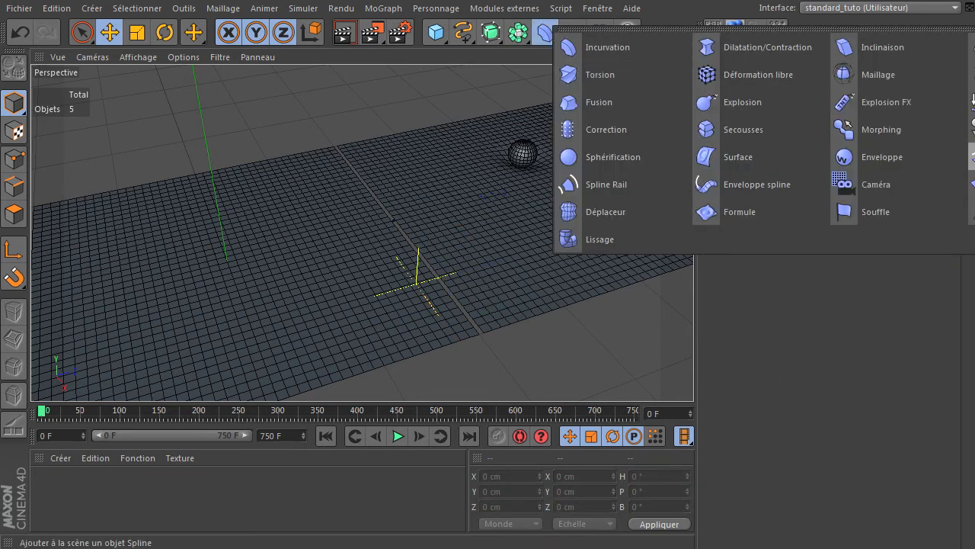
pyautogui.click(869, 31)
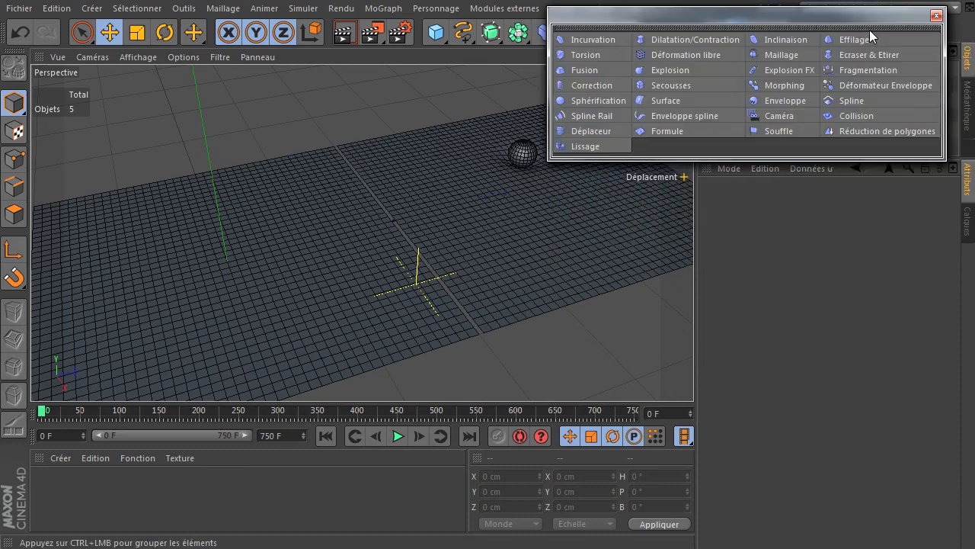
pyautogui.moveTo(828, 29); pyautogui.dragTo(434, 103)
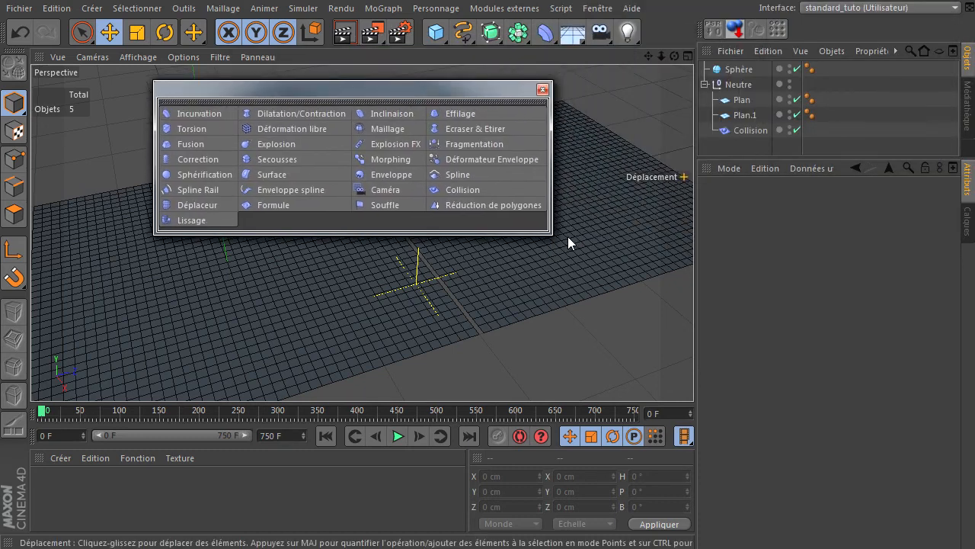
pyautogui.moveTo(552, 231); pyautogui.dragTo(731, 401)
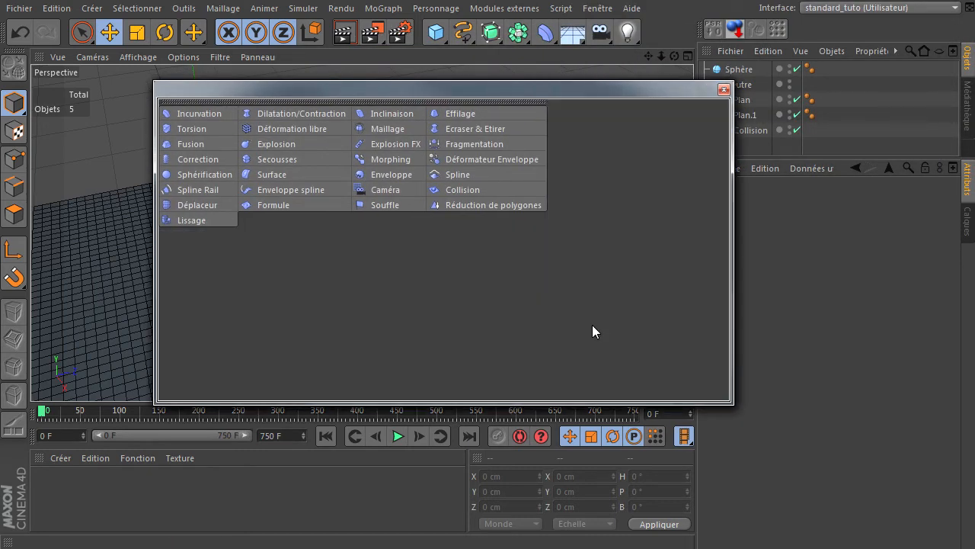
pyautogui.rightClick(498, 231)
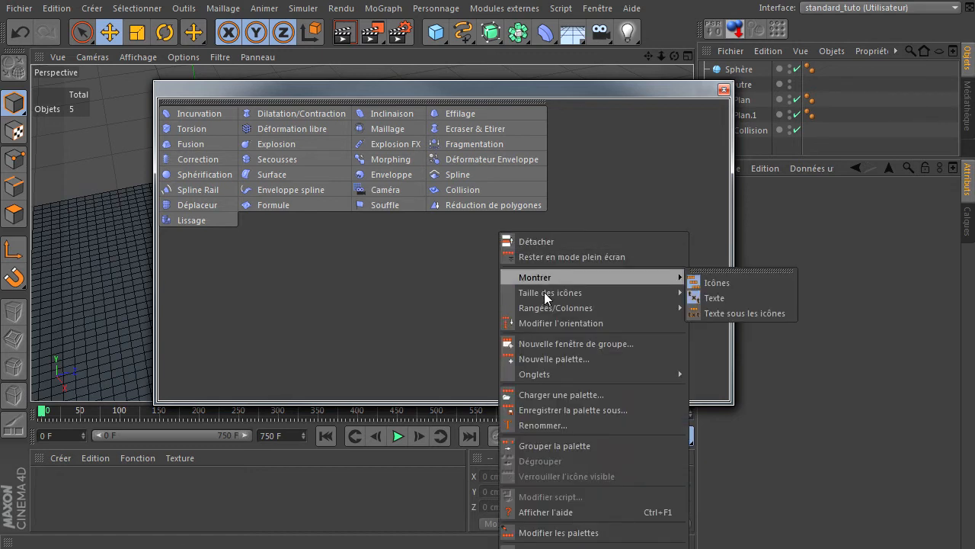
pyautogui.moveTo(606, 293)
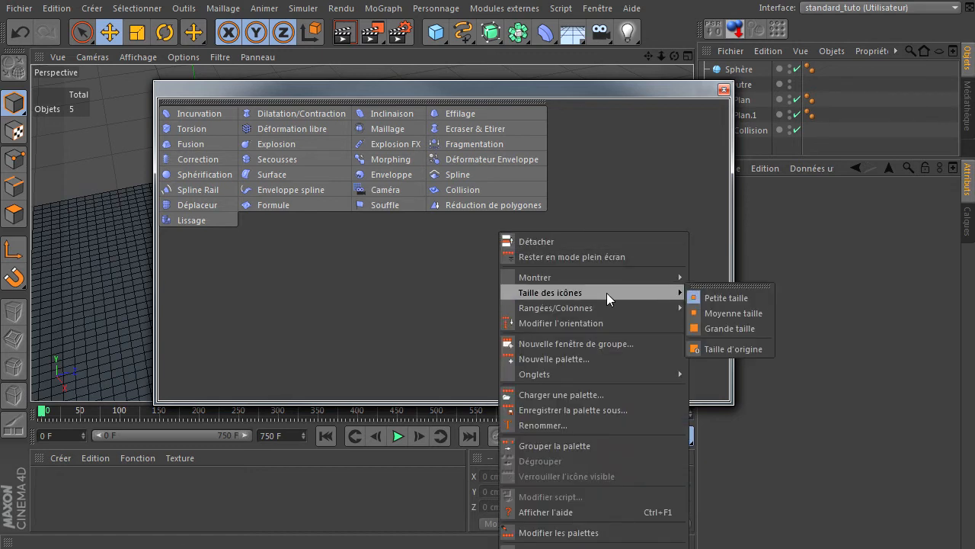
pyautogui.click(704, 325)
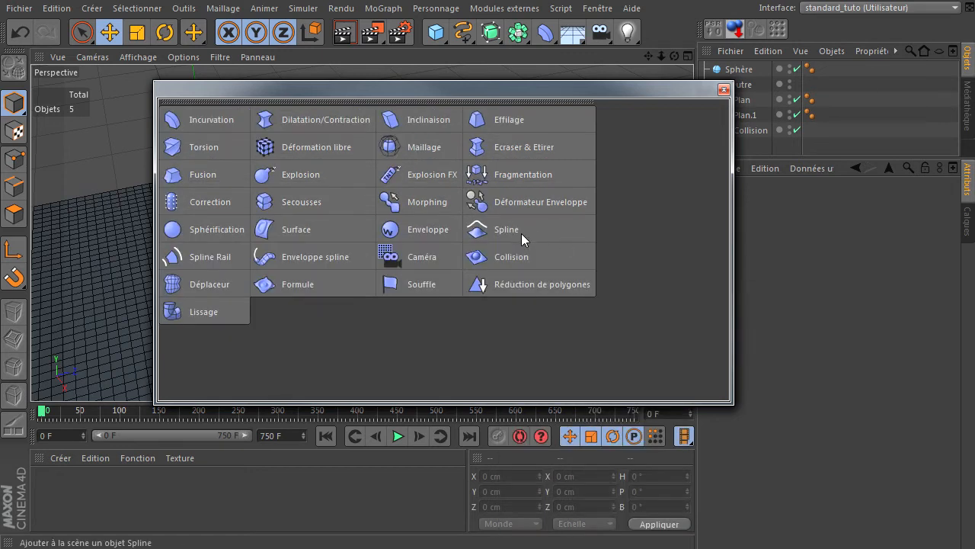
# Review the list of deformers and the particle modifiers offered among the simulation commands.
pyautogui.click(545, 34)
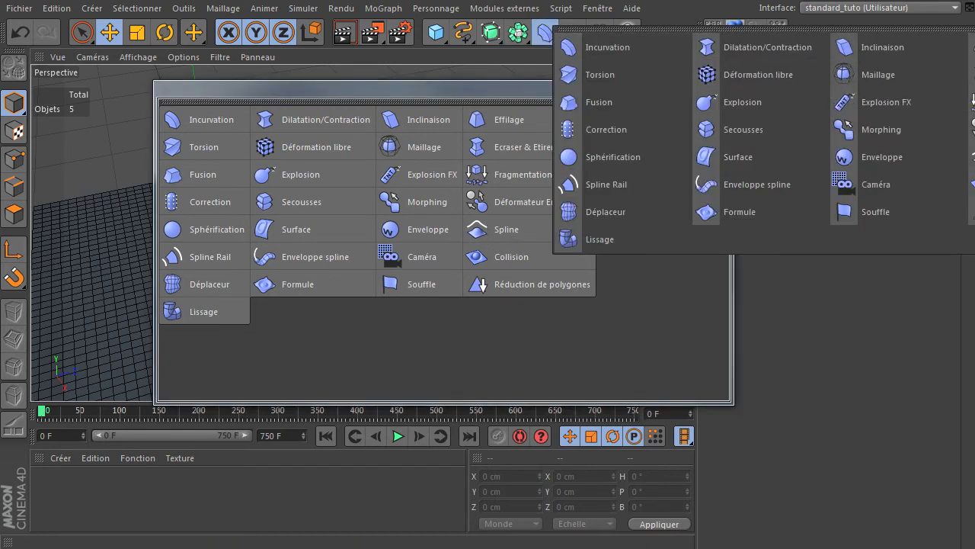
pyautogui.click(544, 34)
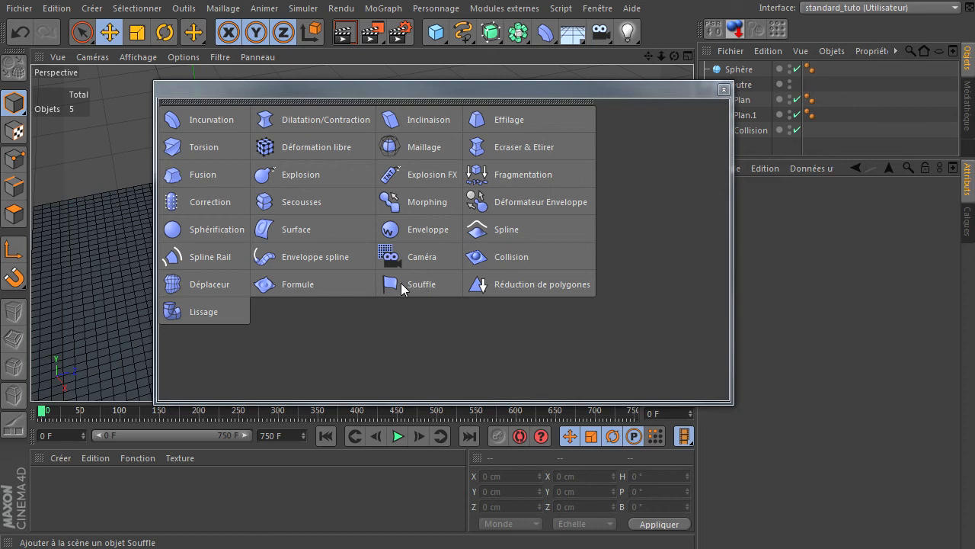
pyautogui.click(303, 9)
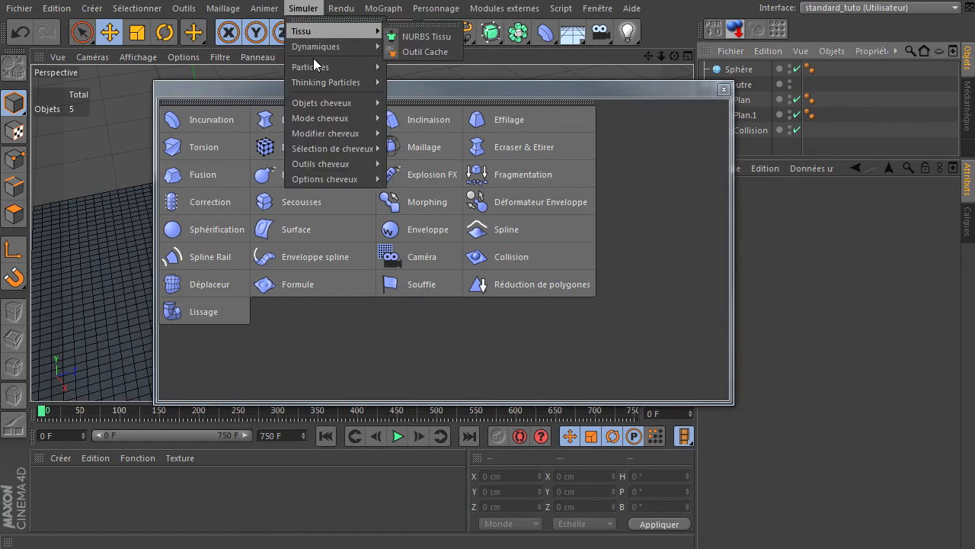
pyautogui.moveTo(333, 67)
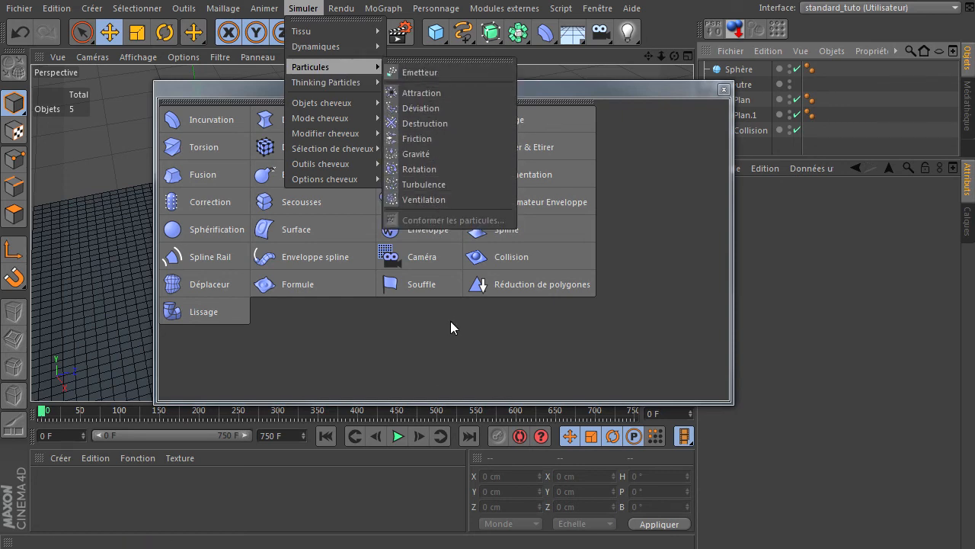
pyautogui.click(462, 349)
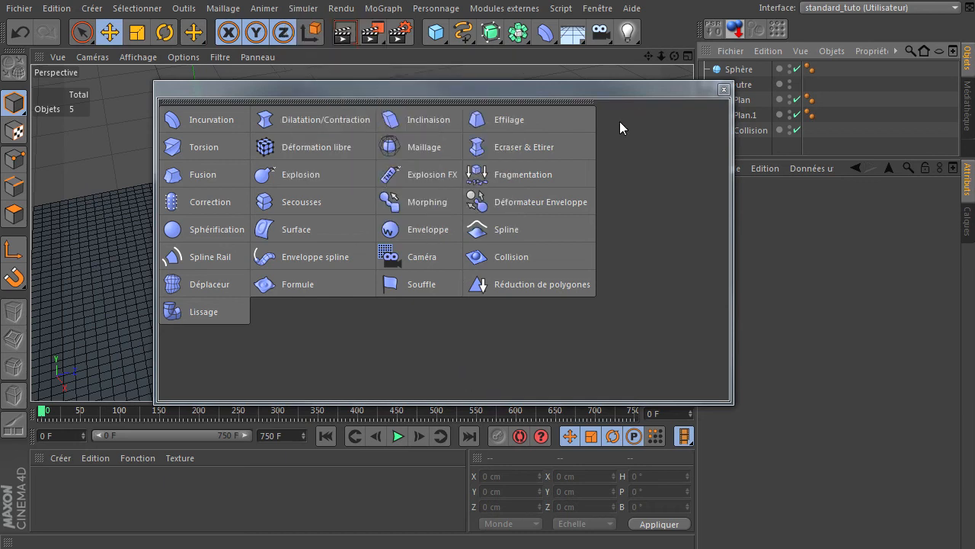
# Add a Souffle deformer to look at its settings, delete it and close the floating deformer palette.
pyautogui.click(413, 283)
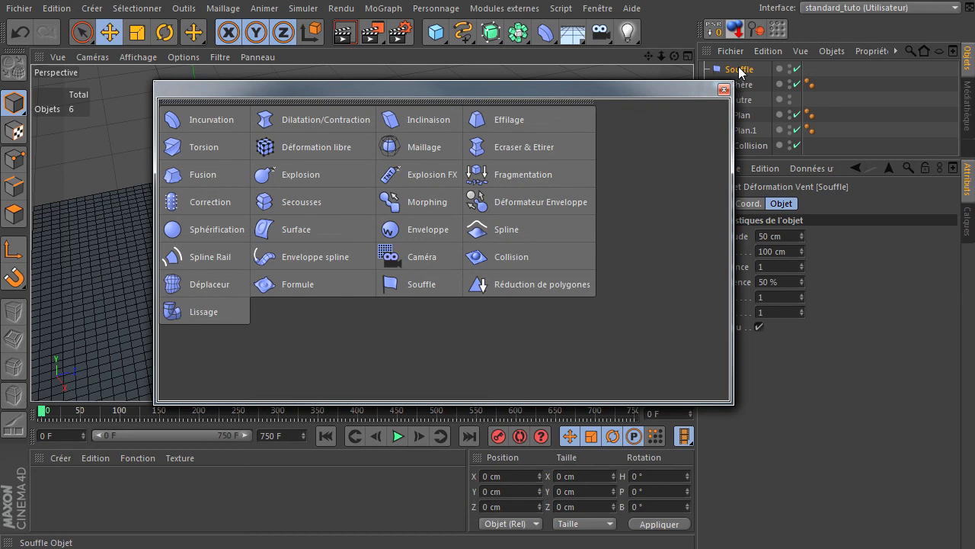
pyautogui.press('Delete')
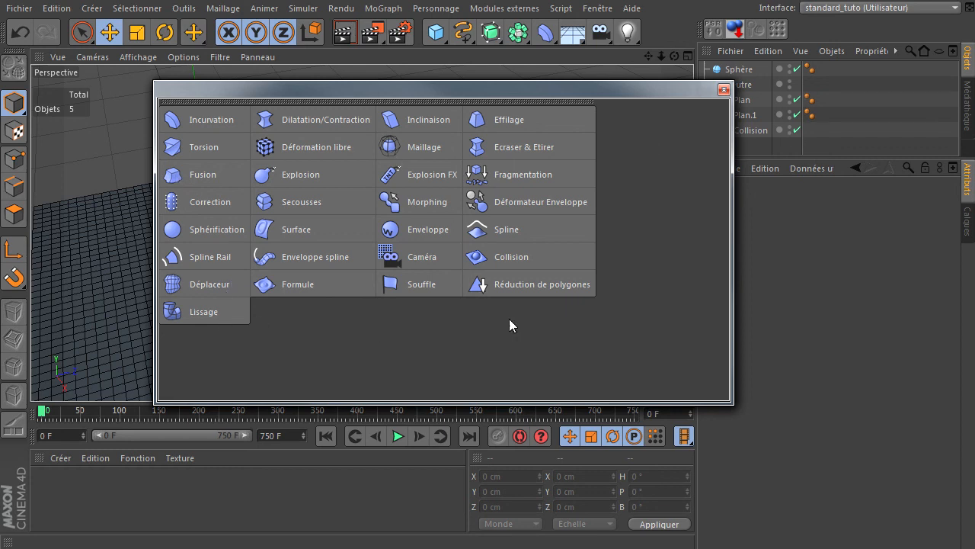
pyautogui.click(723, 89)
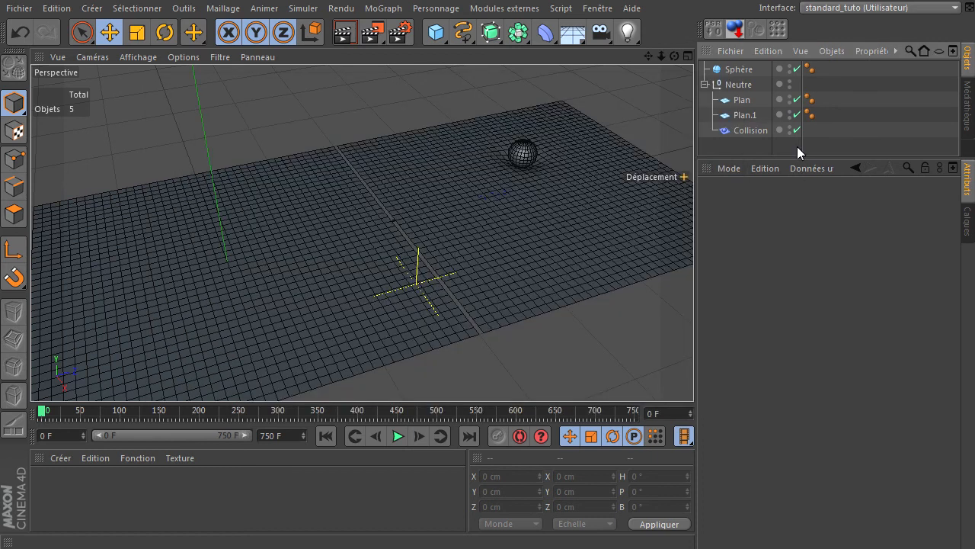